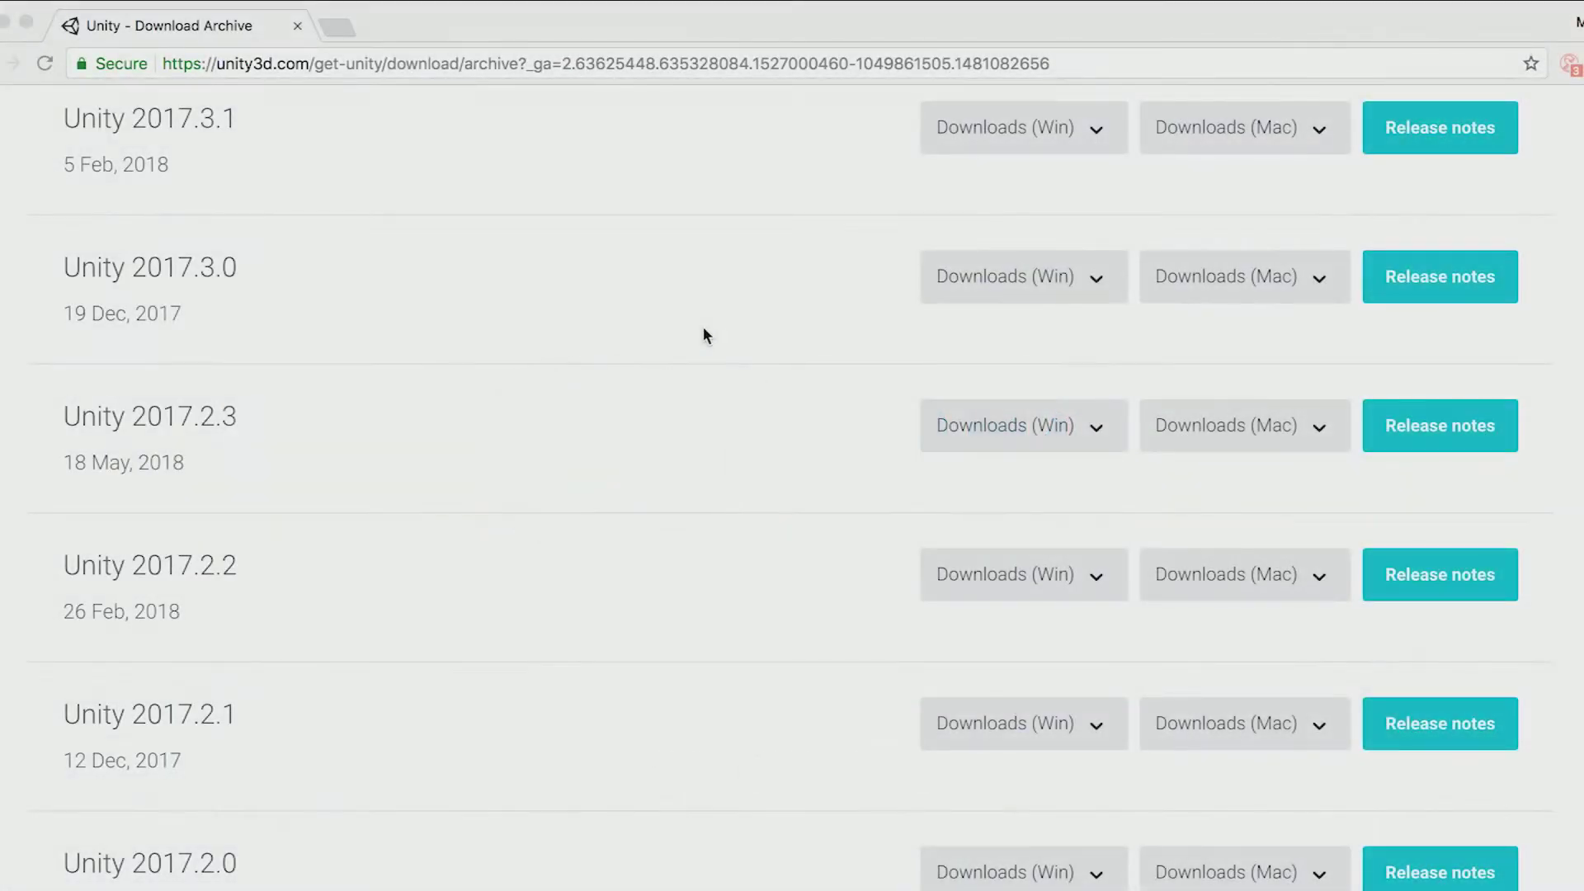
Review the Long Term Support notes and the Unity 2017.x release list in the Unity download archive
{"action": "scroll", "coordinate": [705, 332], "scroll_direction": "up", "scroll_amount": 15}
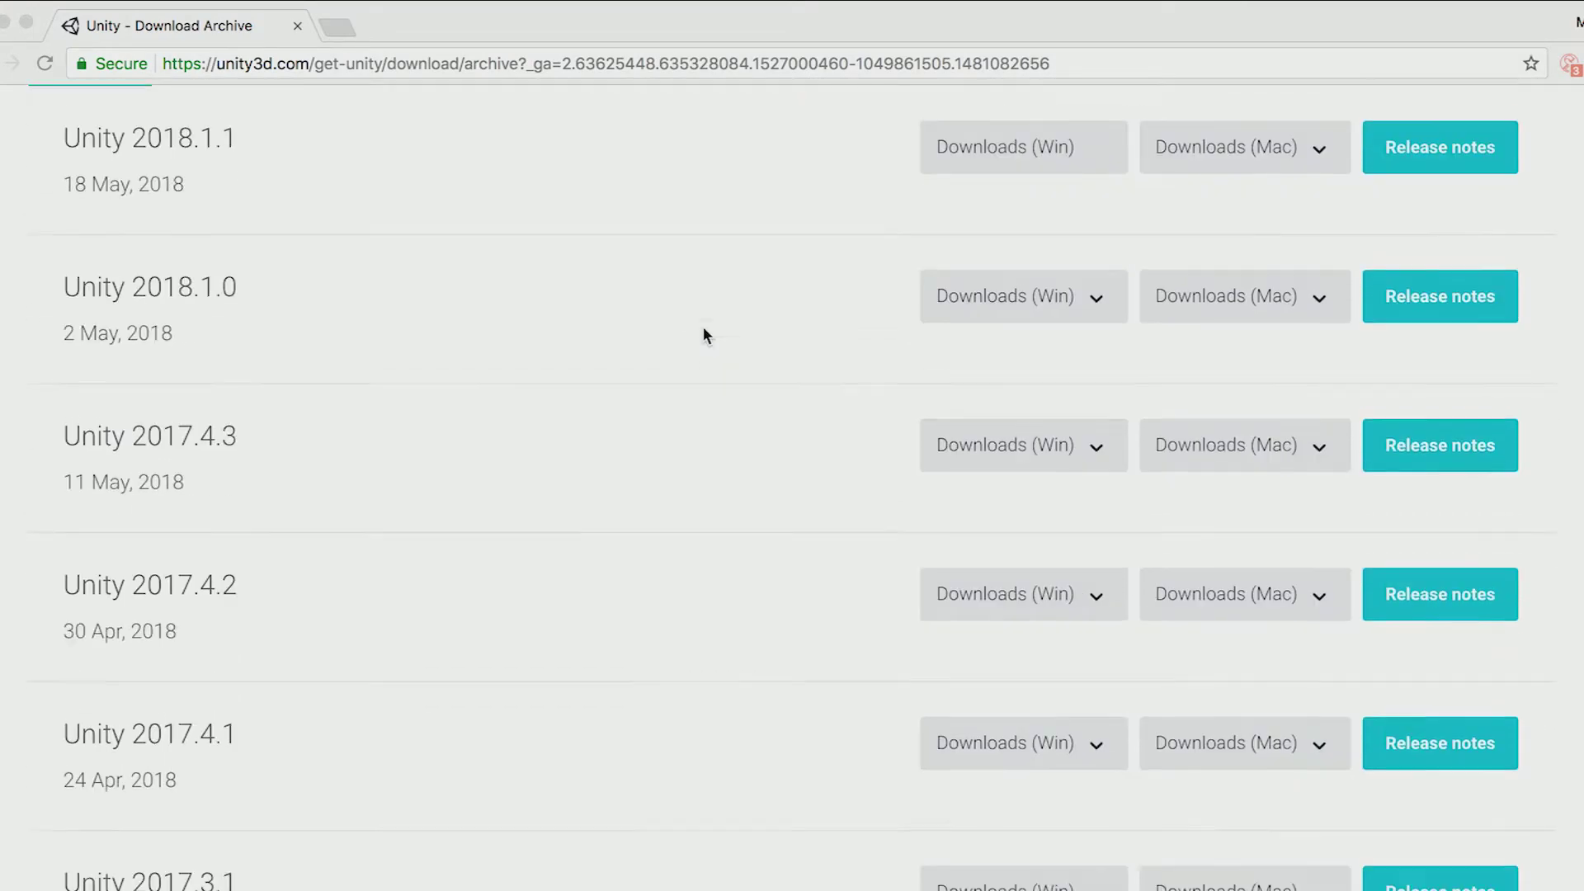
{"action": "scroll", "coordinate": [704, 330], "scroll_direction": "up", "scroll_amount": 5}
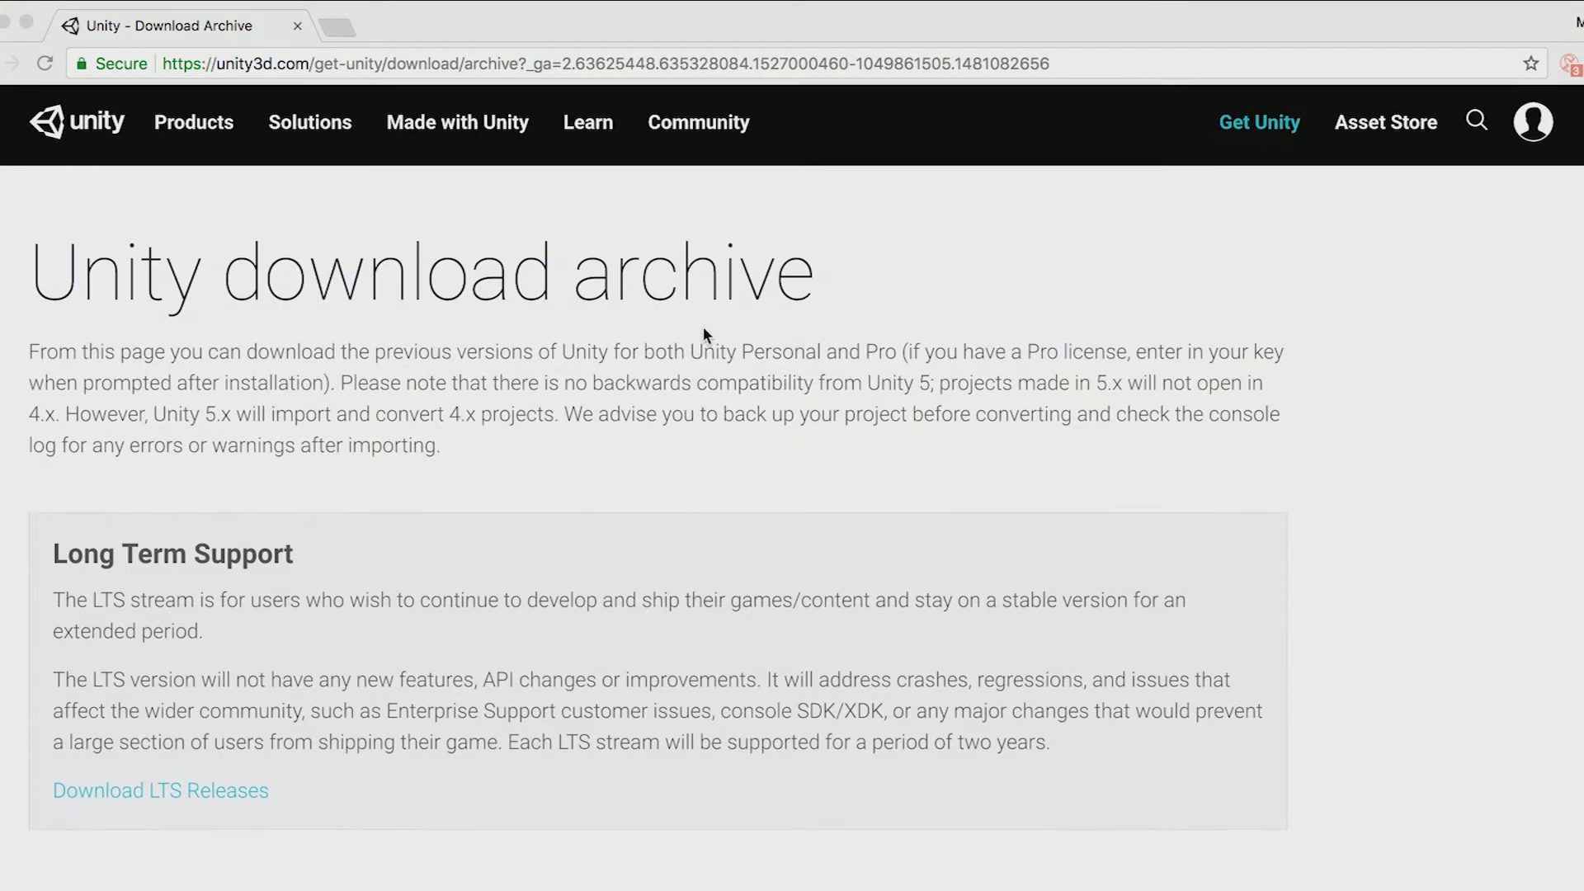
{"action": "scroll", "coordinate": [702, 330], "scroll_direction": "down", "scroll_amount": 2}
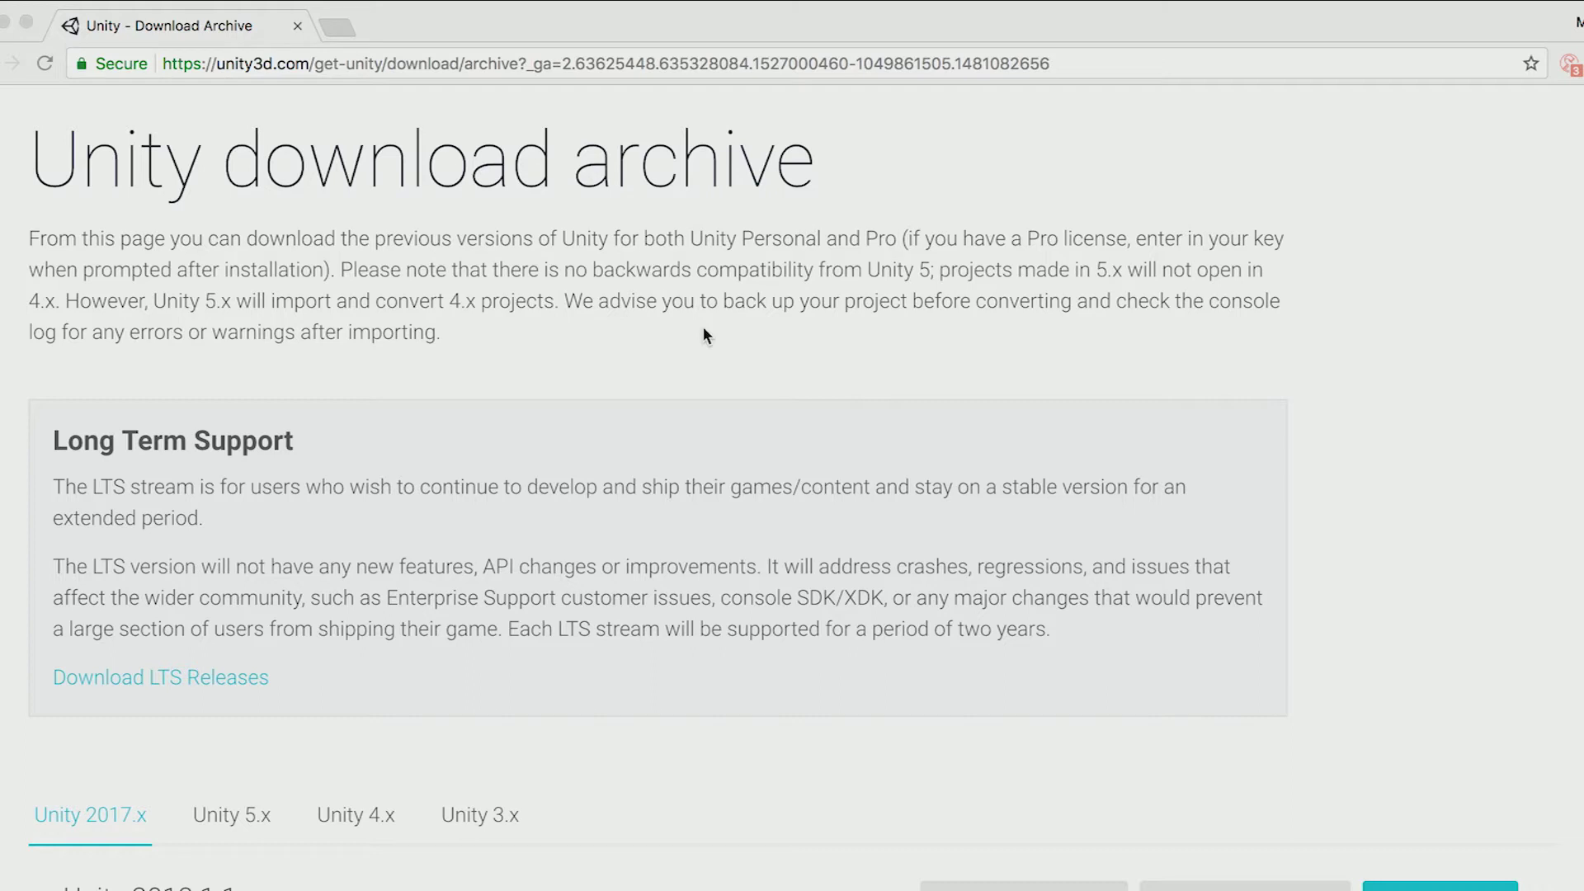
{"action": "scroll", "coordinate": [704, 332], "scroll_direction": "down", "scroll_amount": 4}
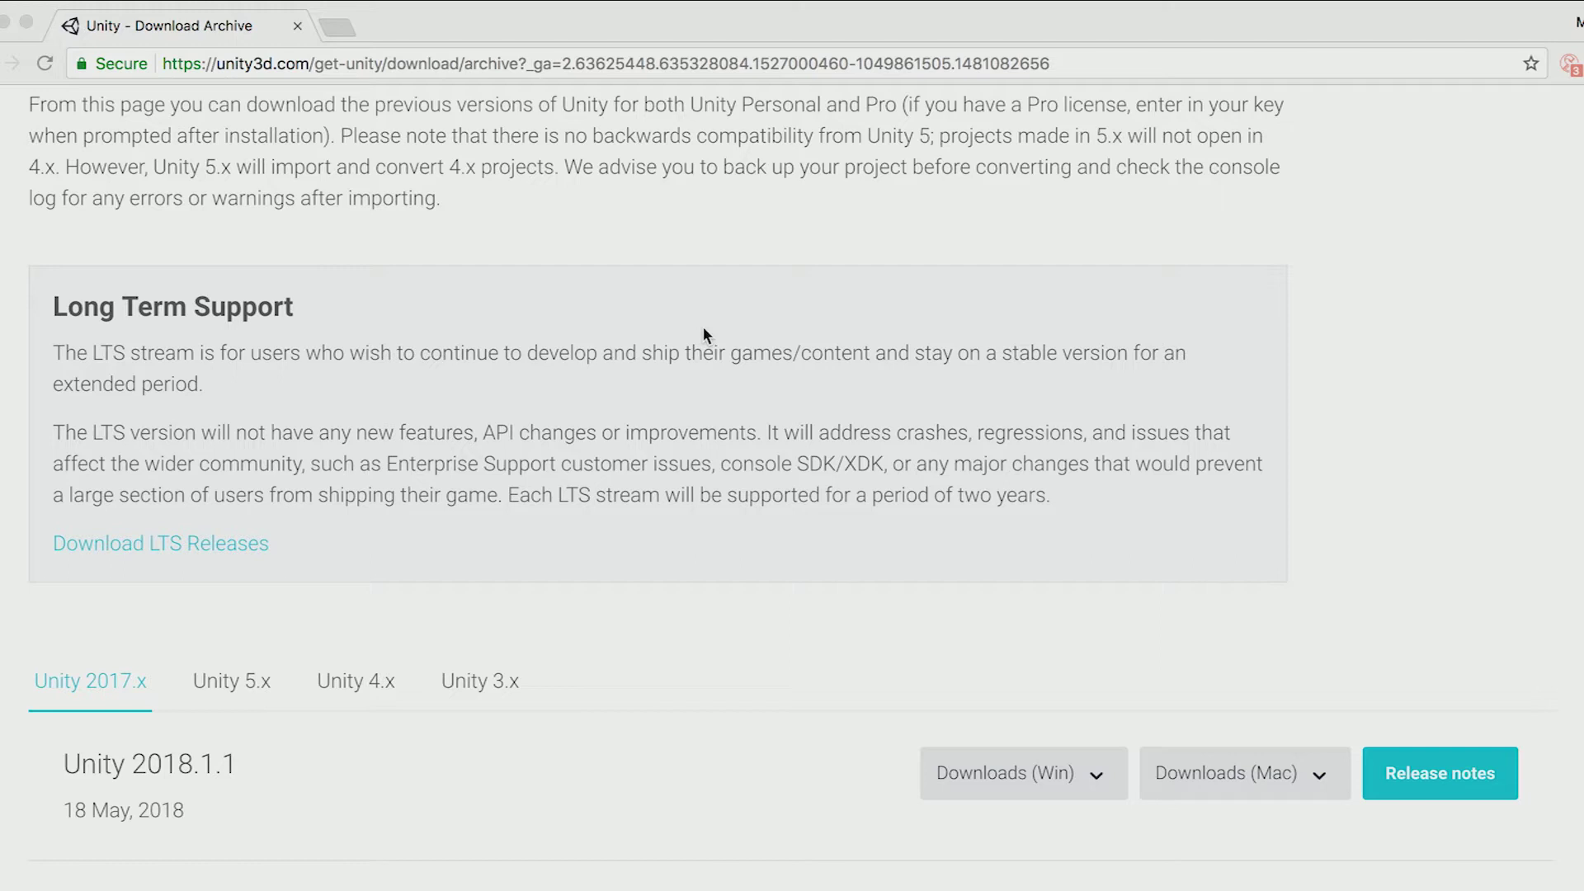
{"action": "scroll", "coordinate": [703, 330], "scroll_direction": "down", "scroll_amount": 5}
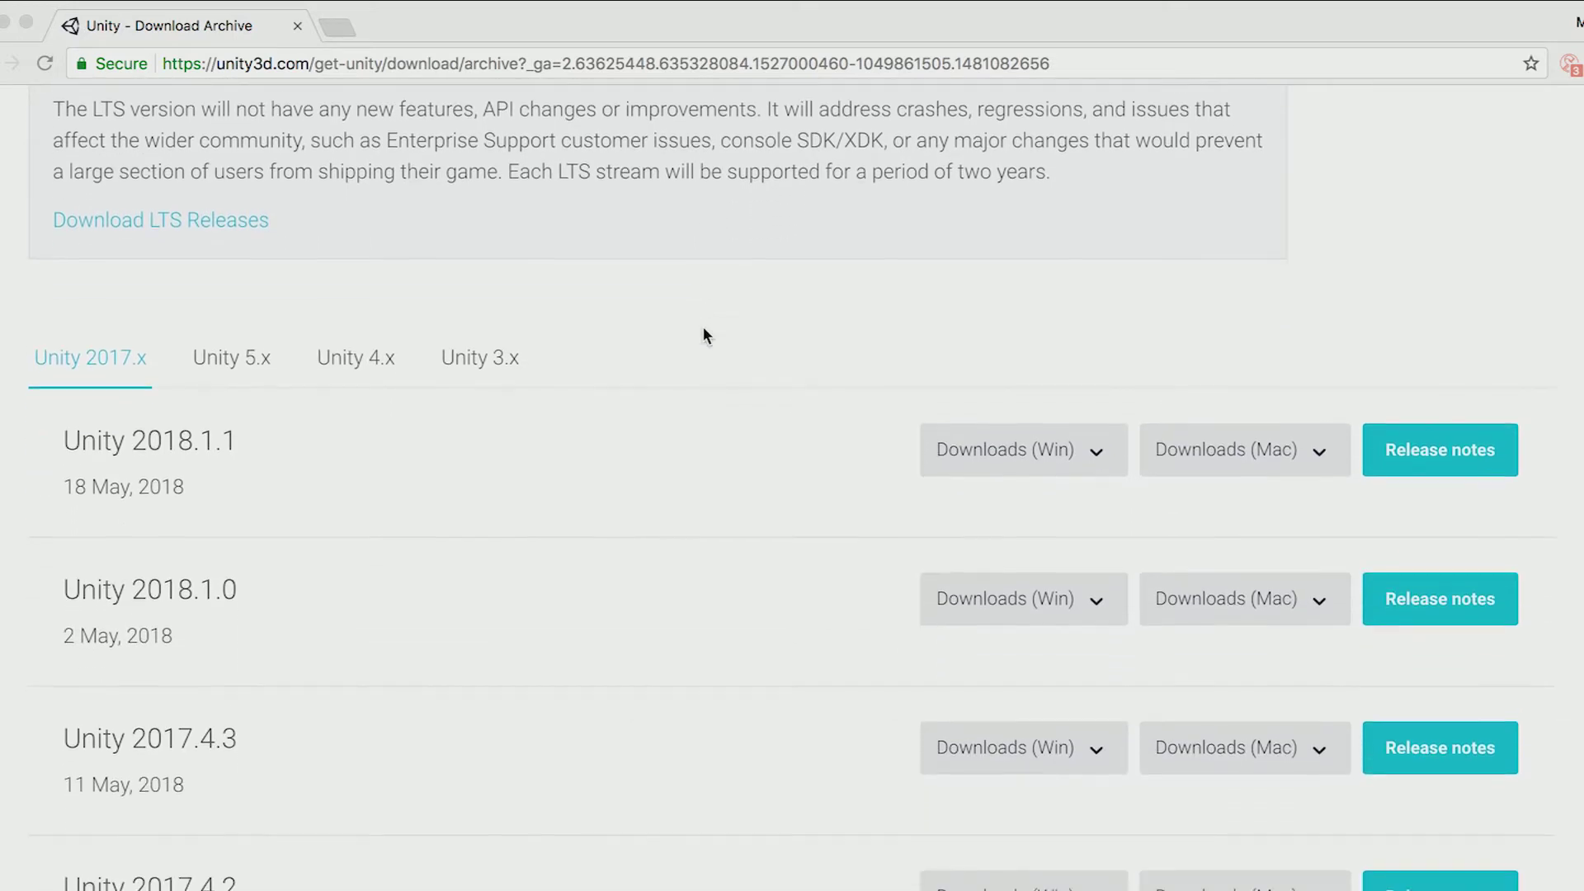
{"action": "scroll", "coordinate": [703, 334], "scroll_direction": "down", "scroll_amount": 5}
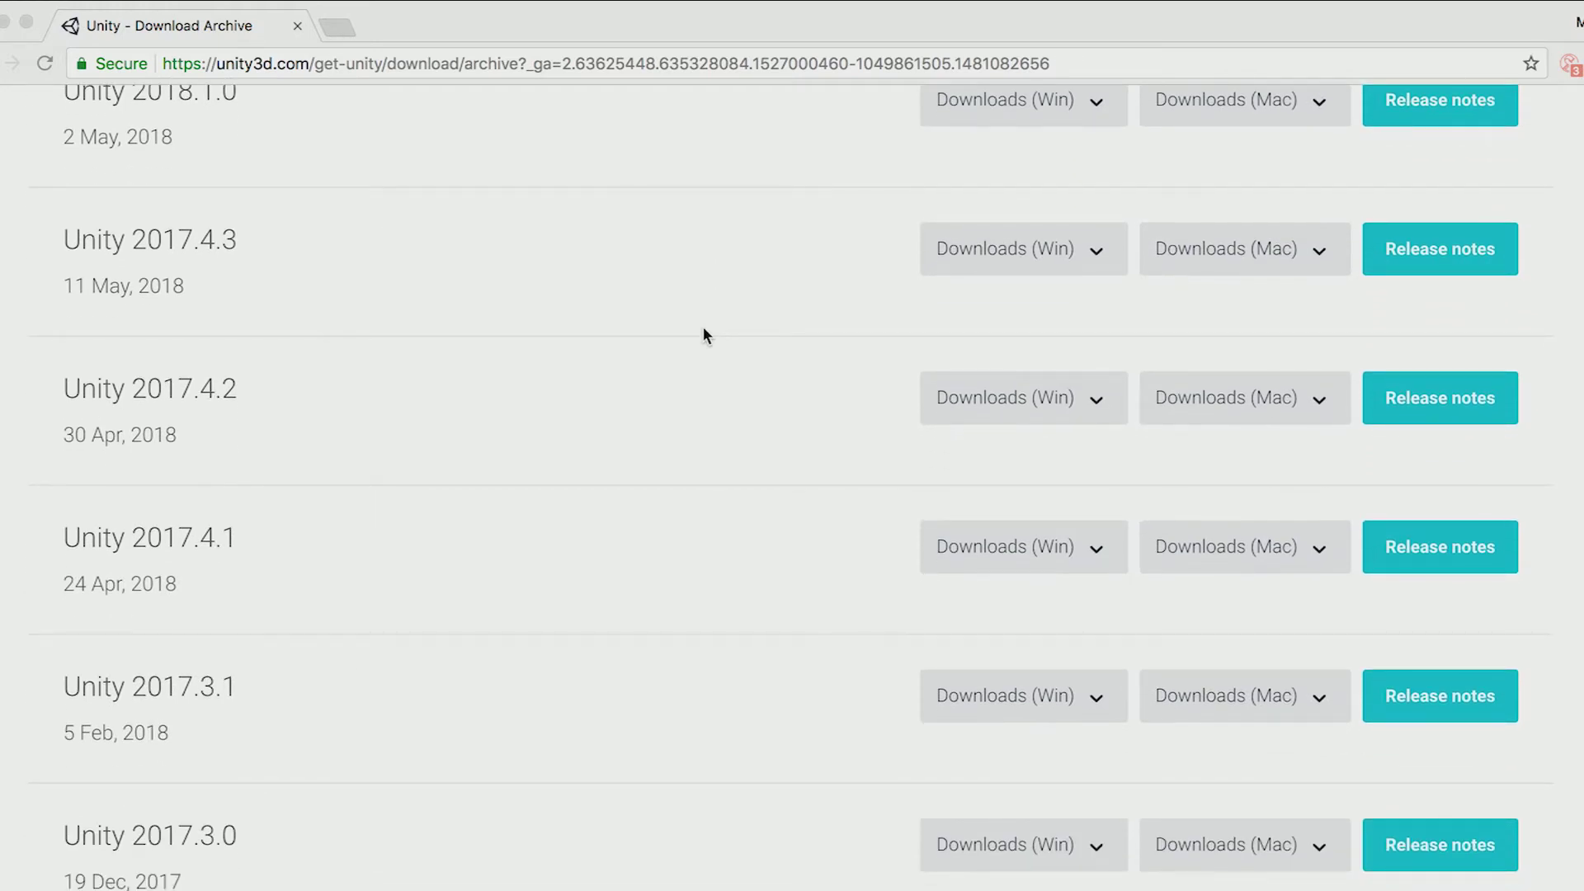
{"action": "scroll", "coordinate": [704, 334], "scroll_direction": "down", "scroll_amount": 4}
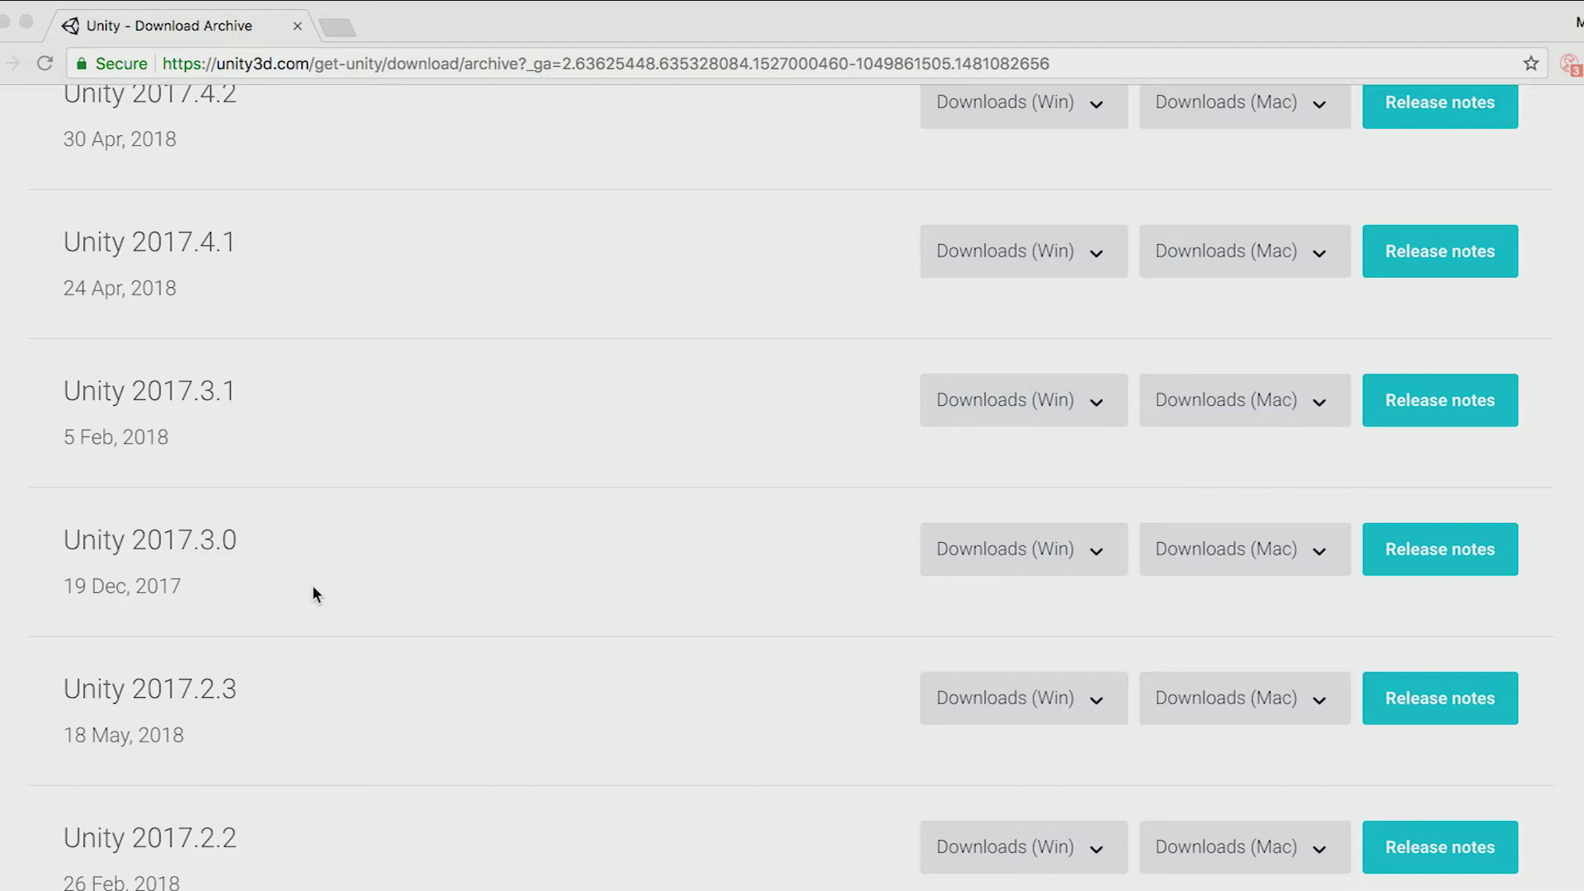
Choose Standard Assets from the Mac downloads of Unity 2017.3.0
{"action": "left_click", "coordinate": [1317, 554]}
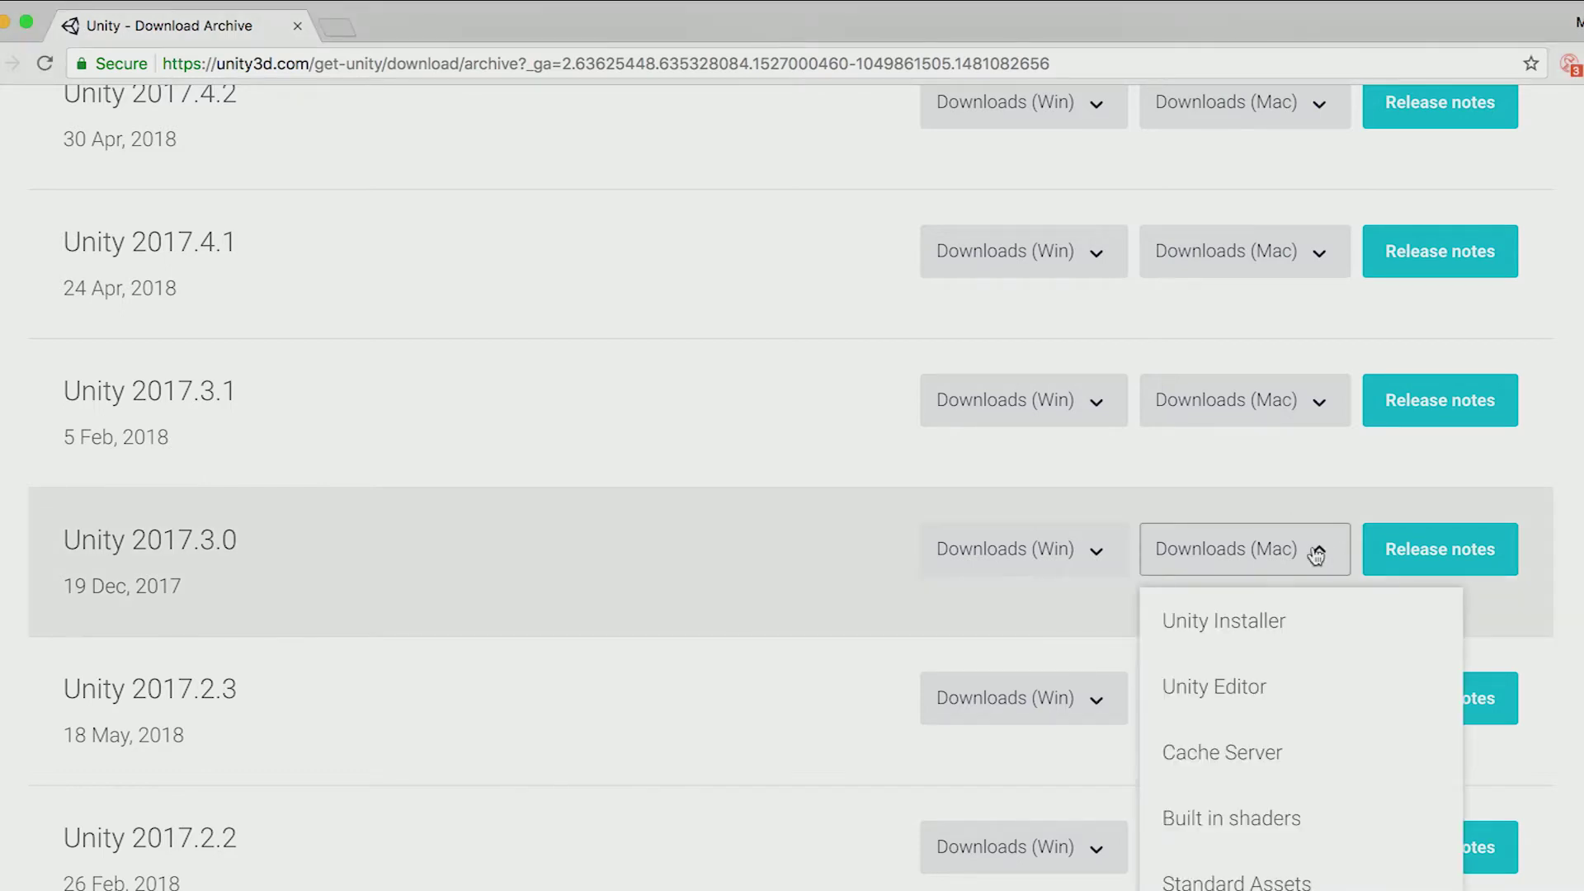
{"action": "scroll", "coordinate": [1219, 817], "scroll_direction": "down", "scroll_amount": 3}
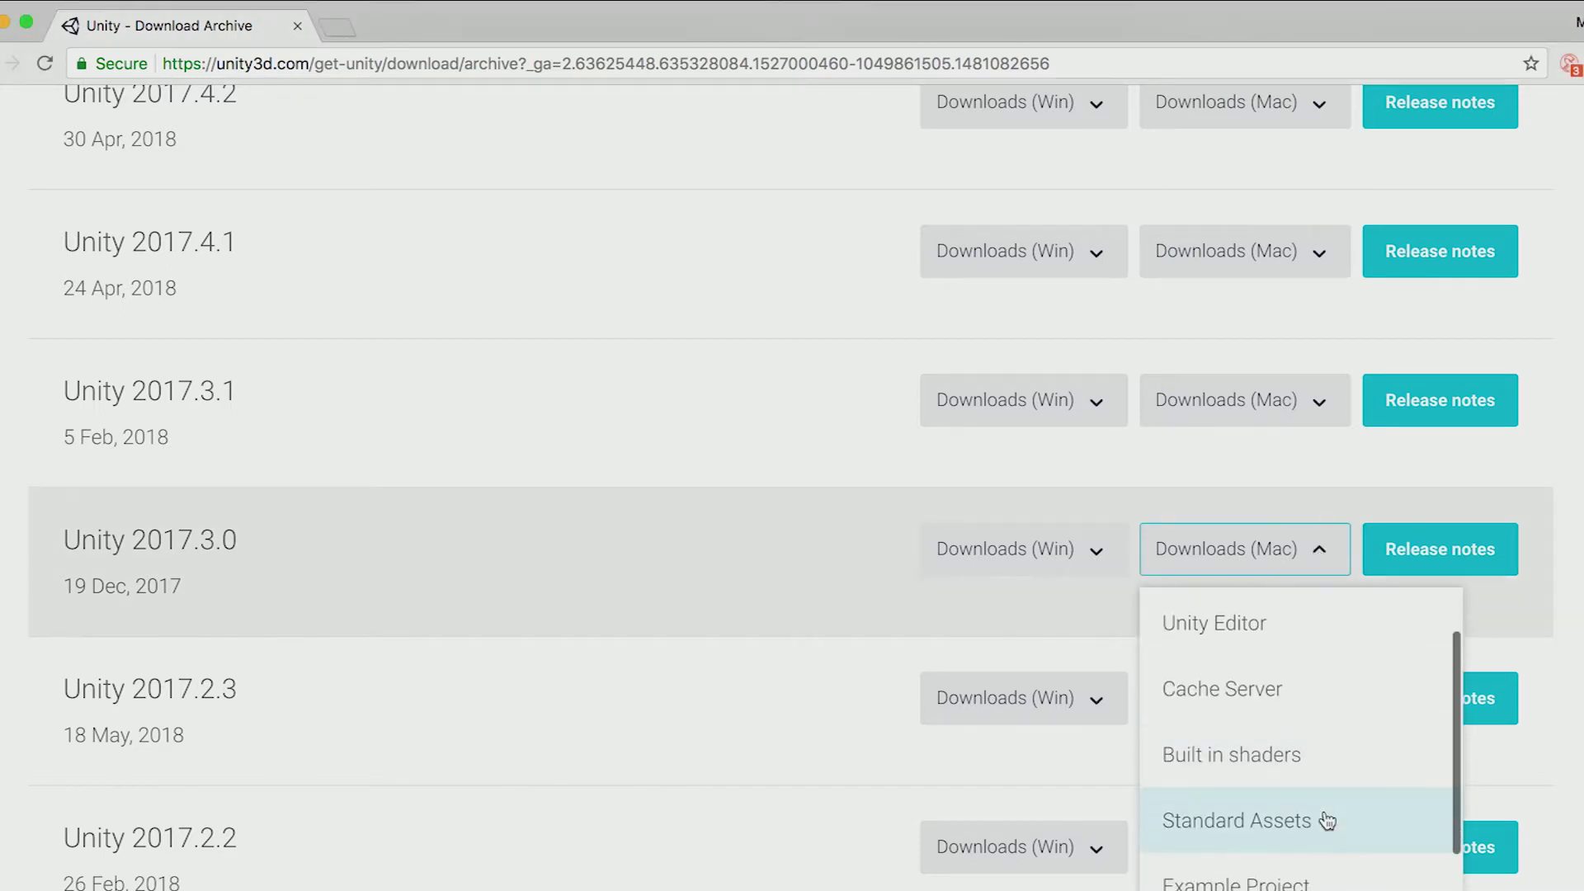
{"action": "scroll", "coordinate": [1327, 821], "scroll_direction": "down", "scroll_amount": 2}
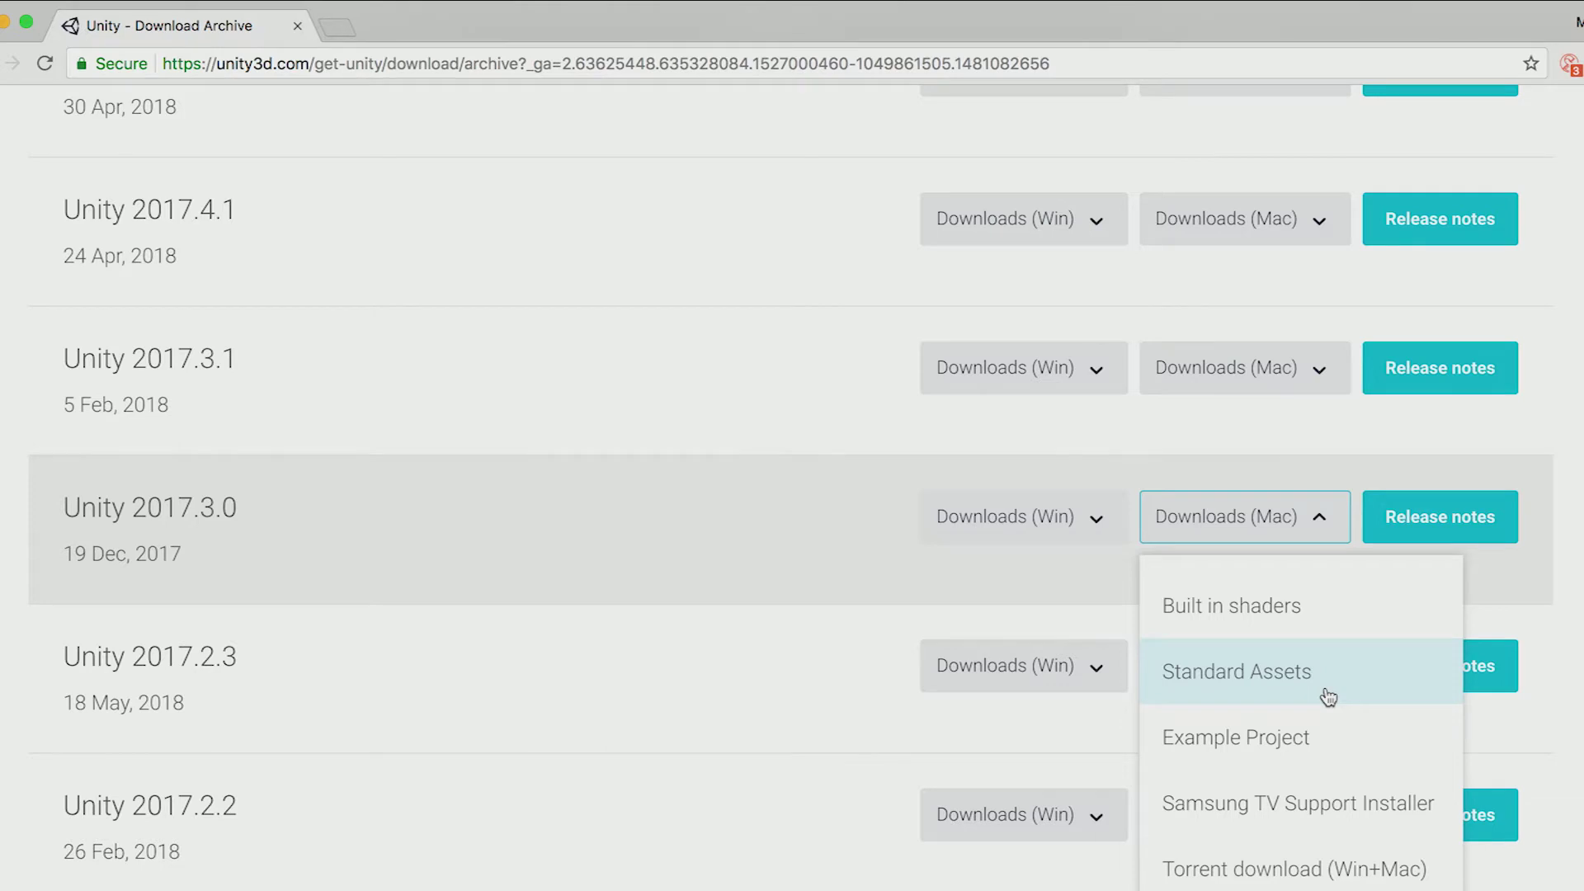
{"action": "left_click", "coordinate": [1328, 697]}
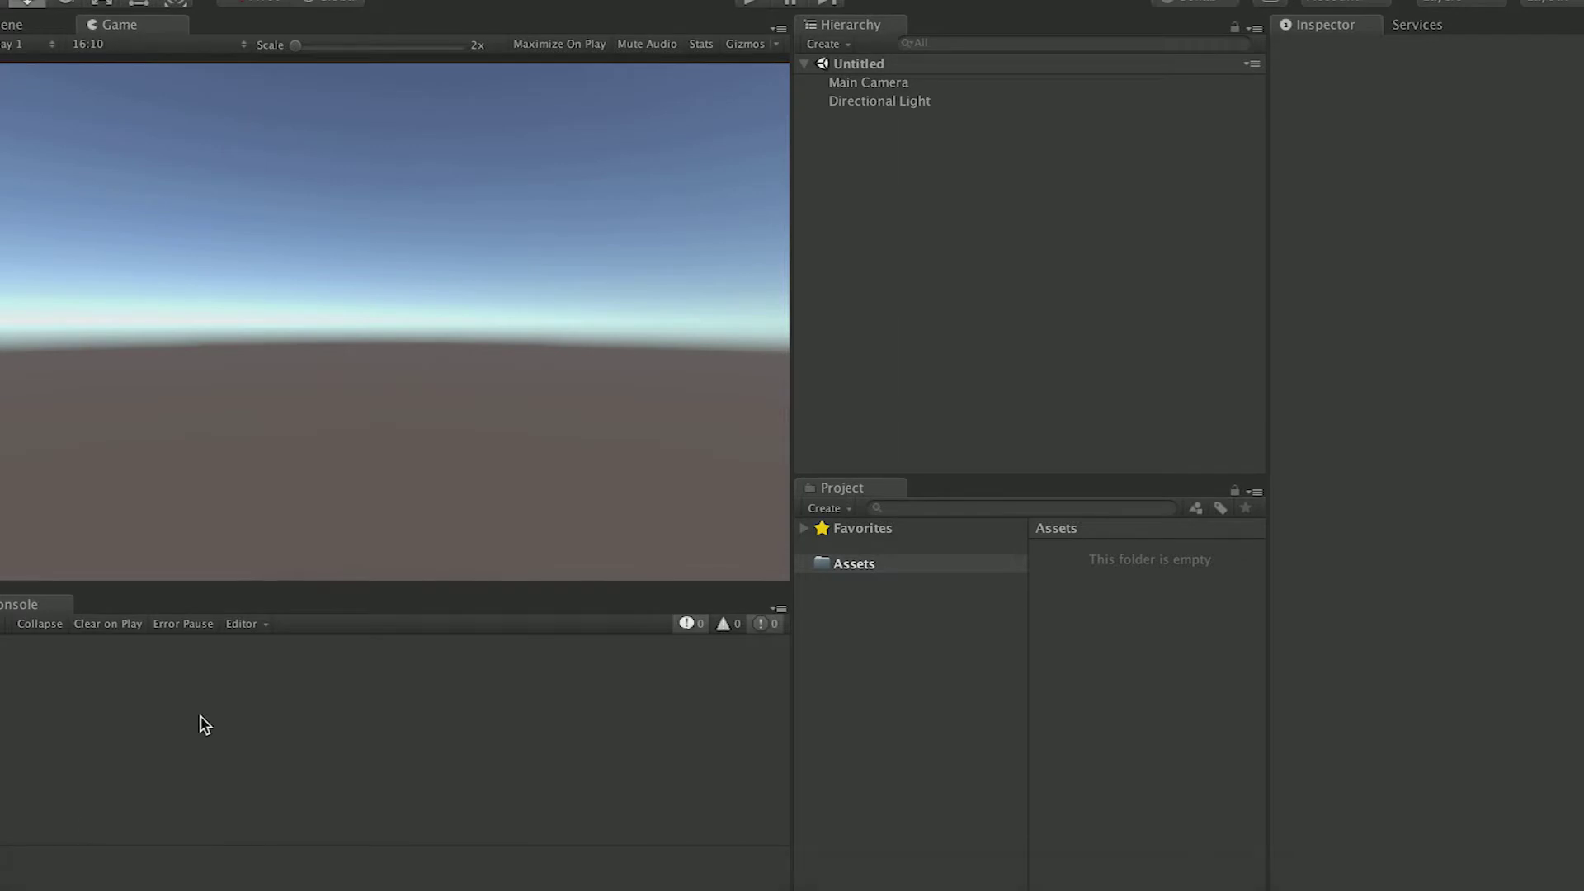
Switch to Finder, show the files as a list and go to the Computer location
{"action": "left_click", "coordinate": [71, 887]}
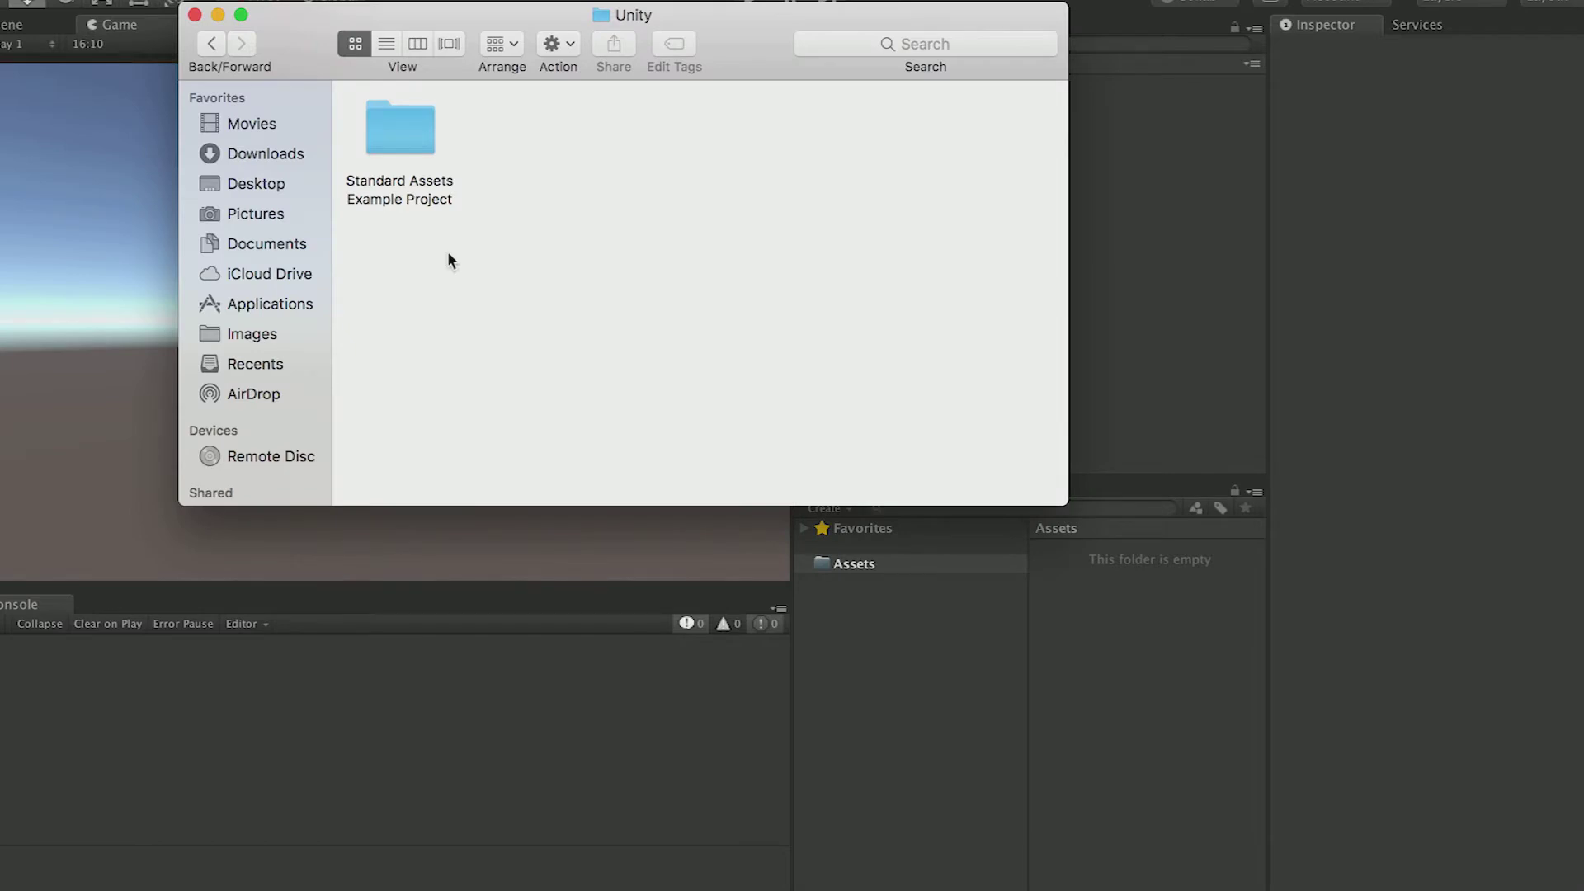
{"action": "left_click", "coordinate": [385, 43]}
{"action": "left_click", "coordinate": [256, 1]}
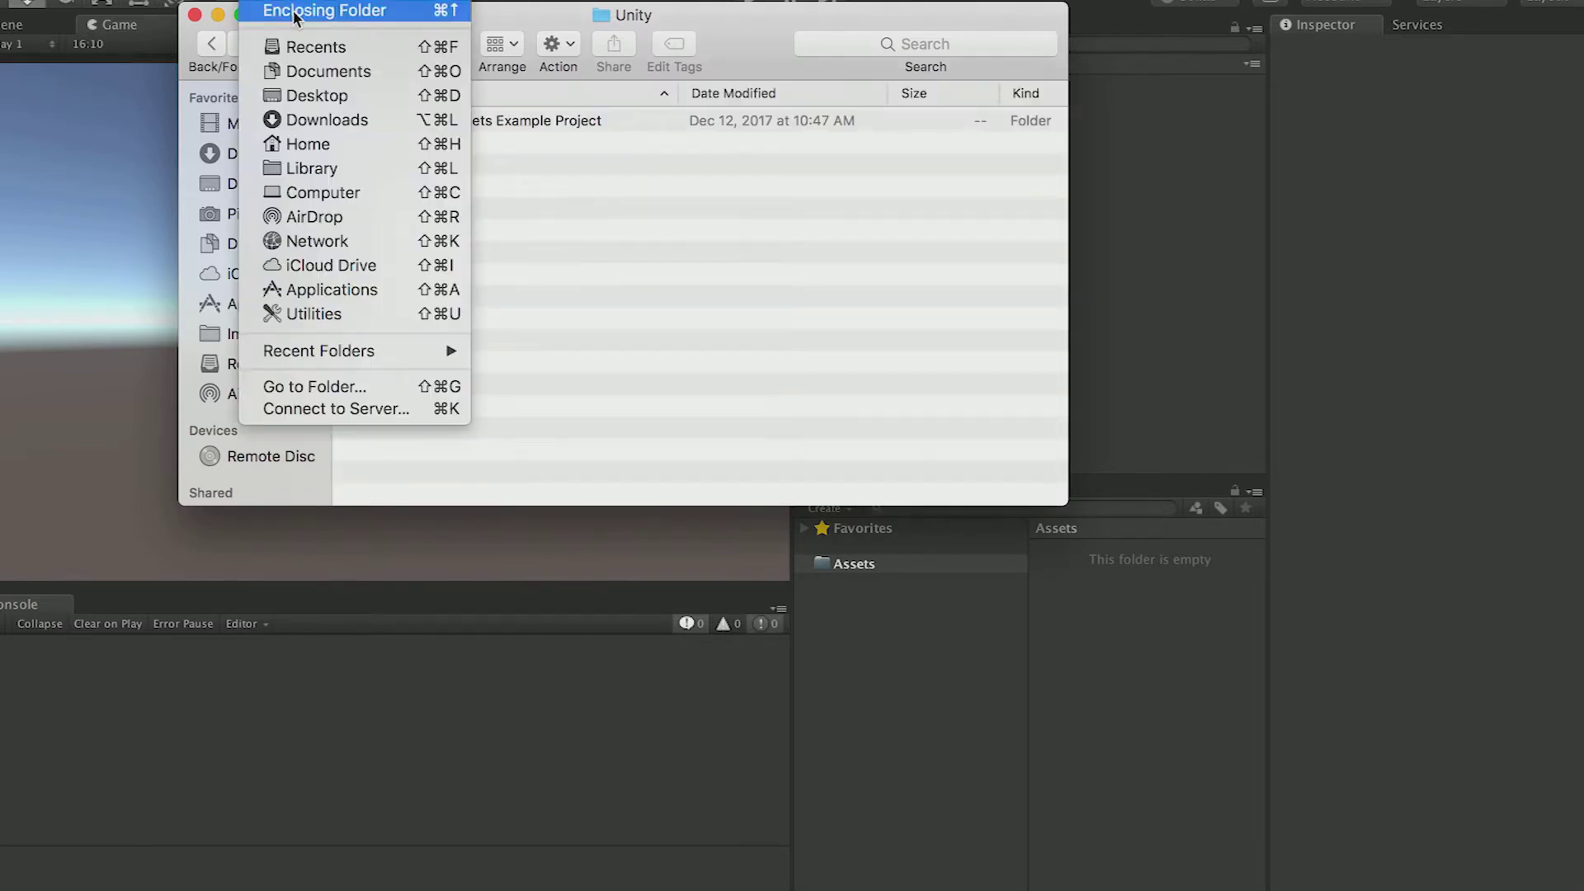
{"action": "left_click", "coordinate": [325, 195]}
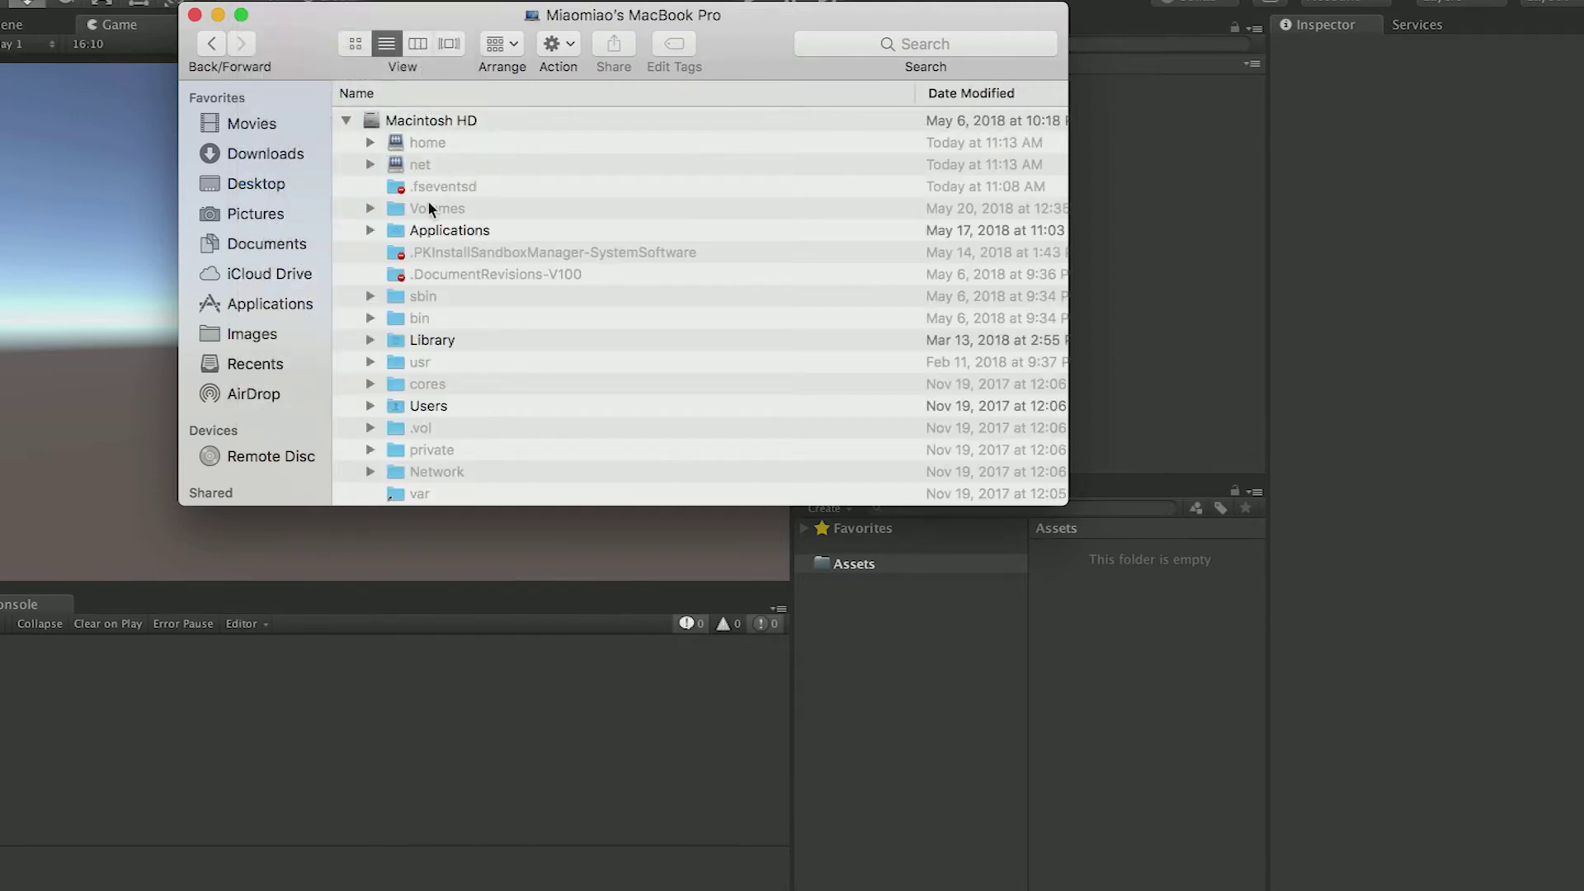
Browse from Macintosh HD through Users and Shared to the Unity folder
{"action": "left_click", "coordinate": [348, 121]}
{"action": "left_click", "coordinate": [347, 121]}
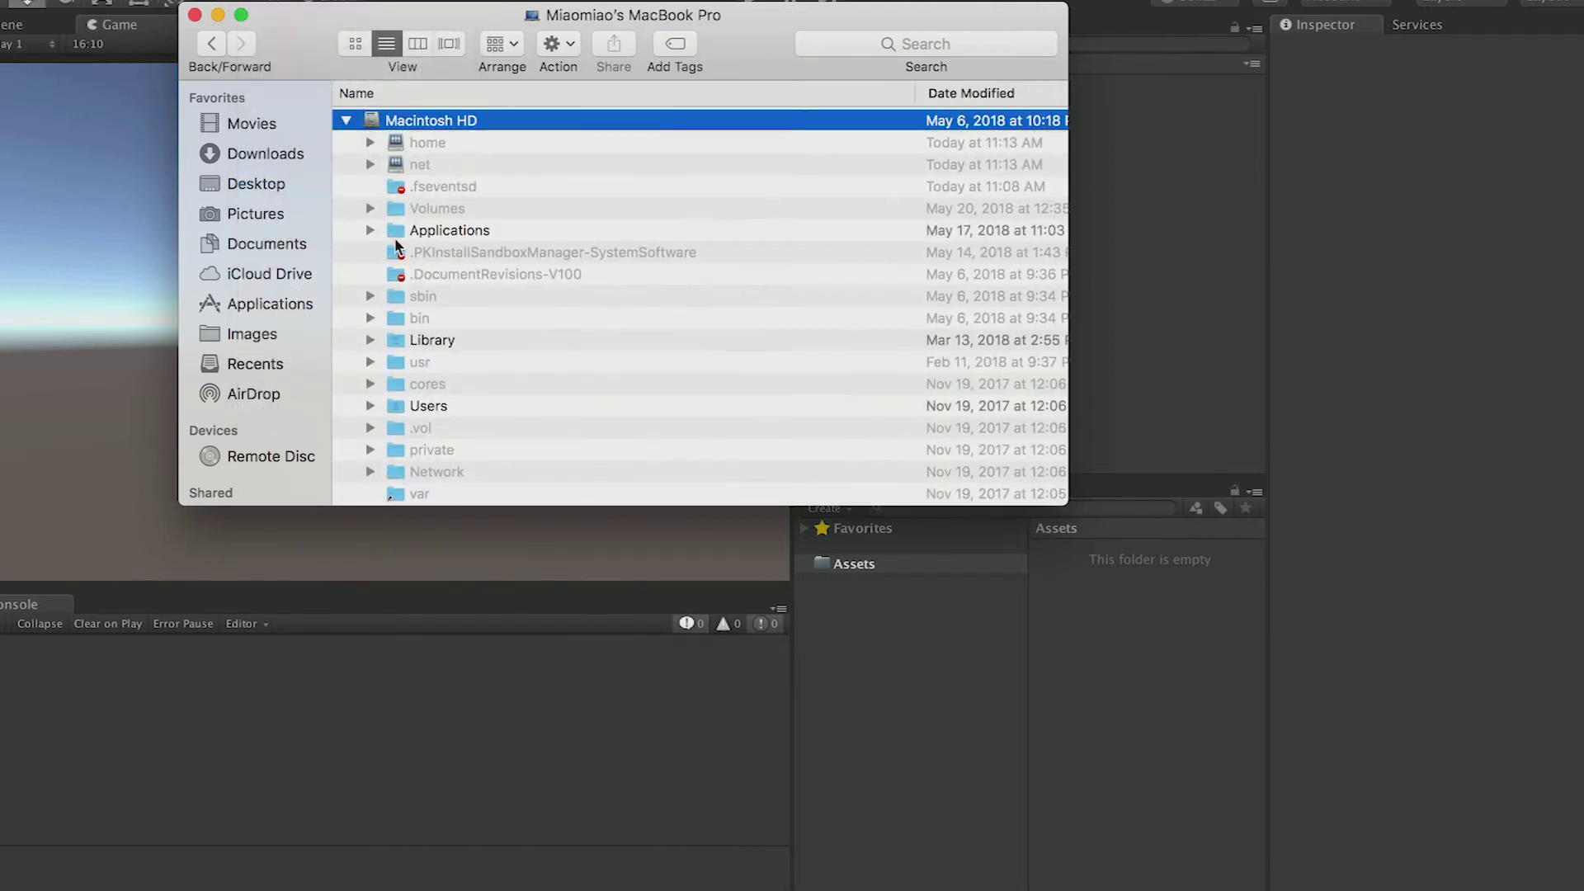
{"action": "scroll", "coordinate": [395, 238], "scroll_direction": "down", "scroll_amount": 4}
{"action": "double_click", "coordinate": [400, 238]}
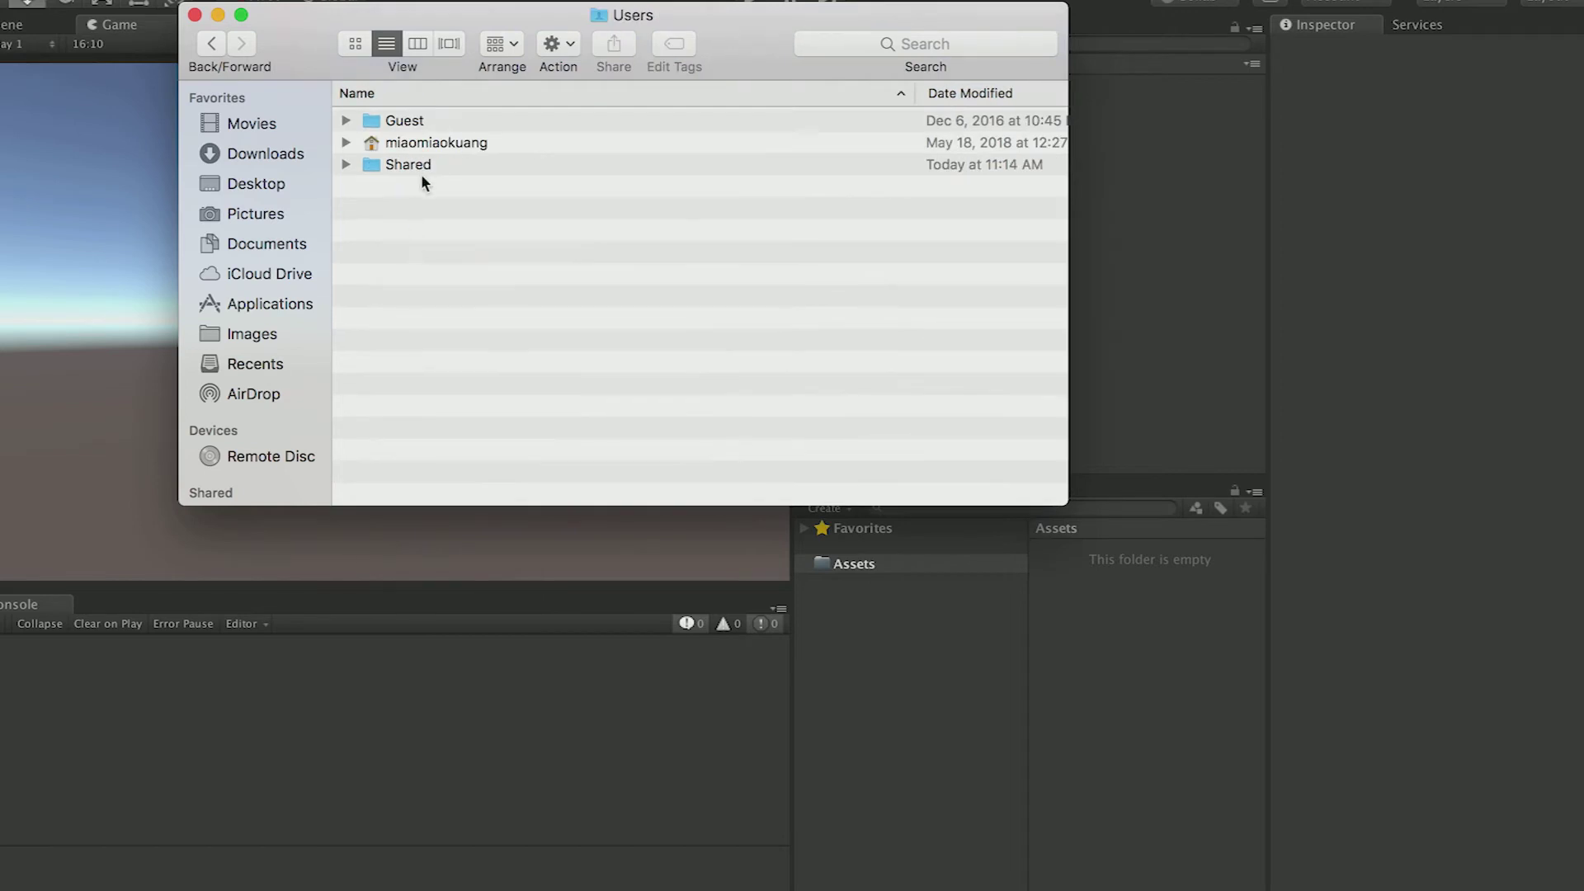
{"action": "double_click", "coordinate": [423, 162]}
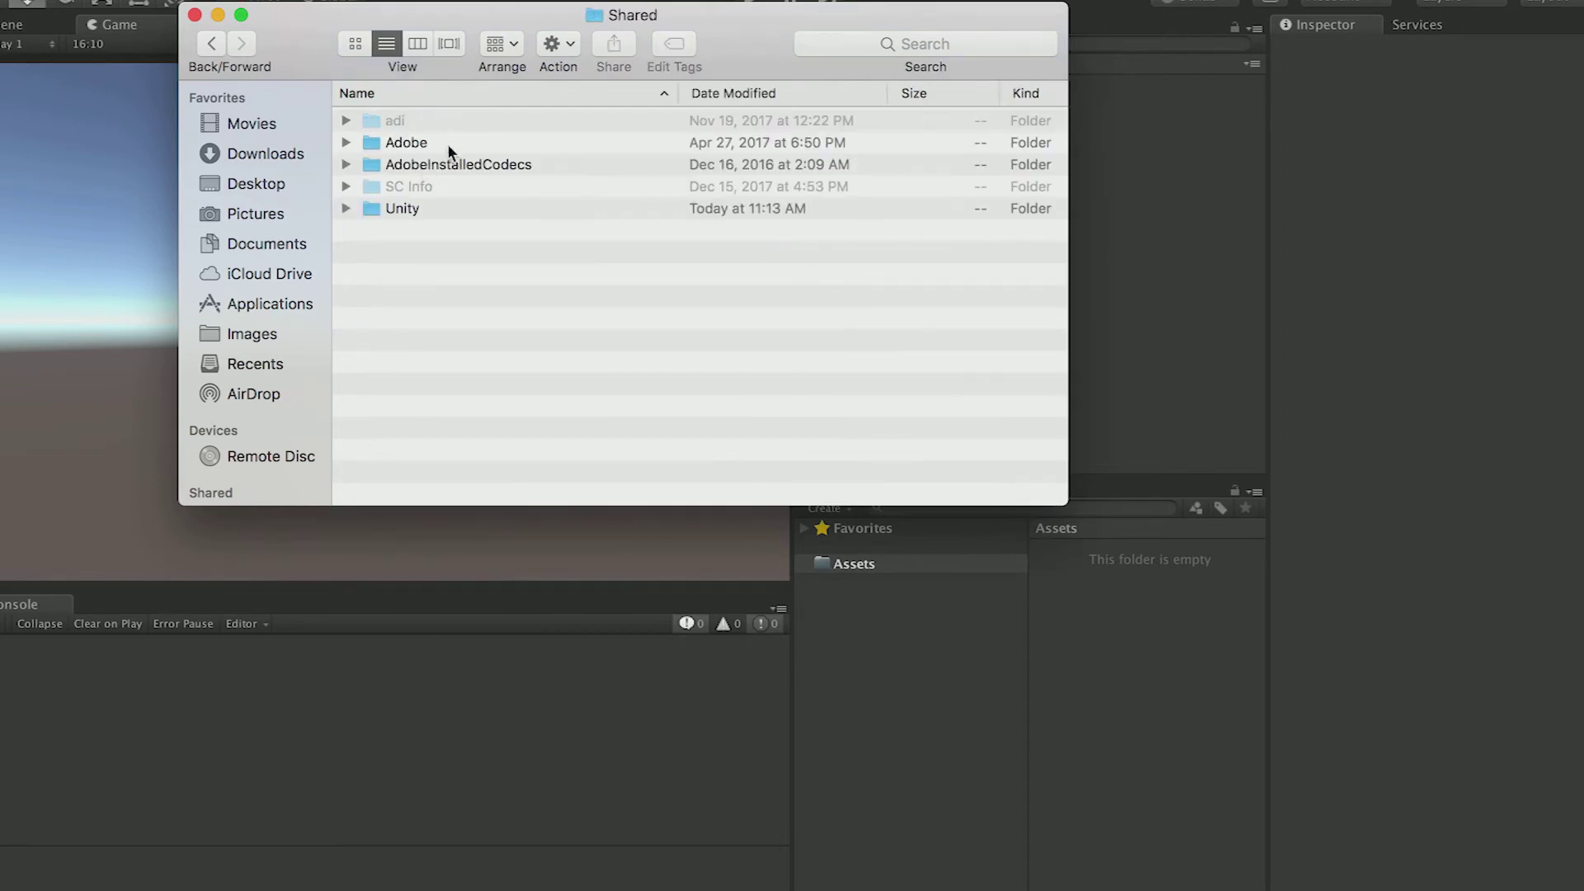
{"action": "double_click", "coordinate": [410, 209]}
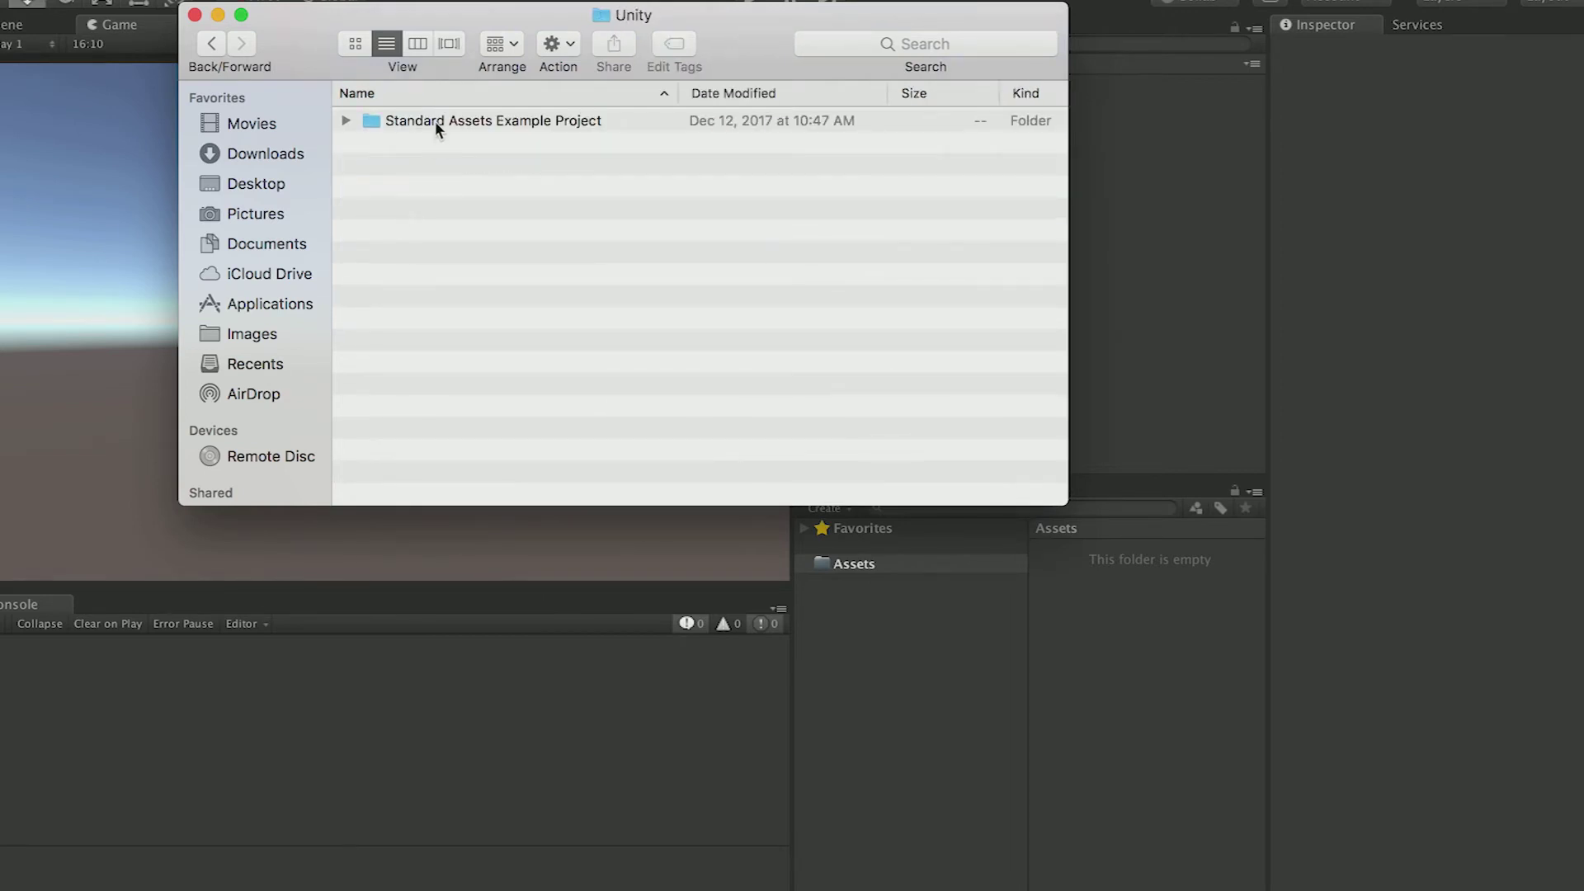
Look at the contents of the Standard Assets Example Project folder and collapse it again
{"action": "left_click", "coordinate": [433, 120]}
{"action": "left_click", "coordinate": [345, 120]}
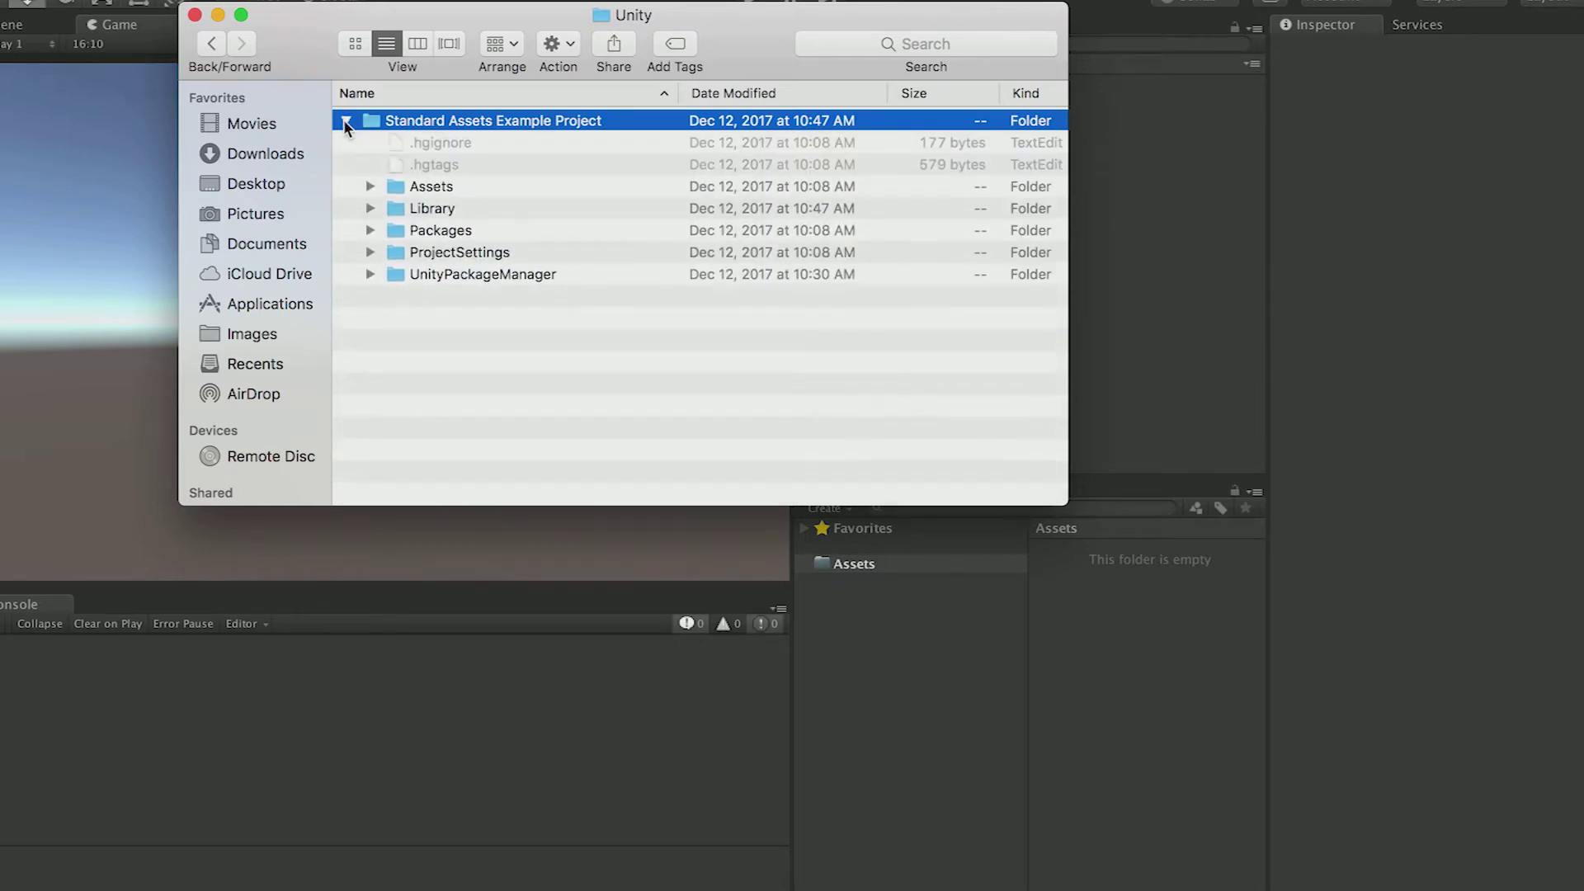
{"action": "left_click", "coordinate": [344, 121]}
Switch to Google Chrome and examine the Windows folder path of the Example Project in the Unity forum thread
{"action": "mouse_move", "coordinate": [461, 879]}
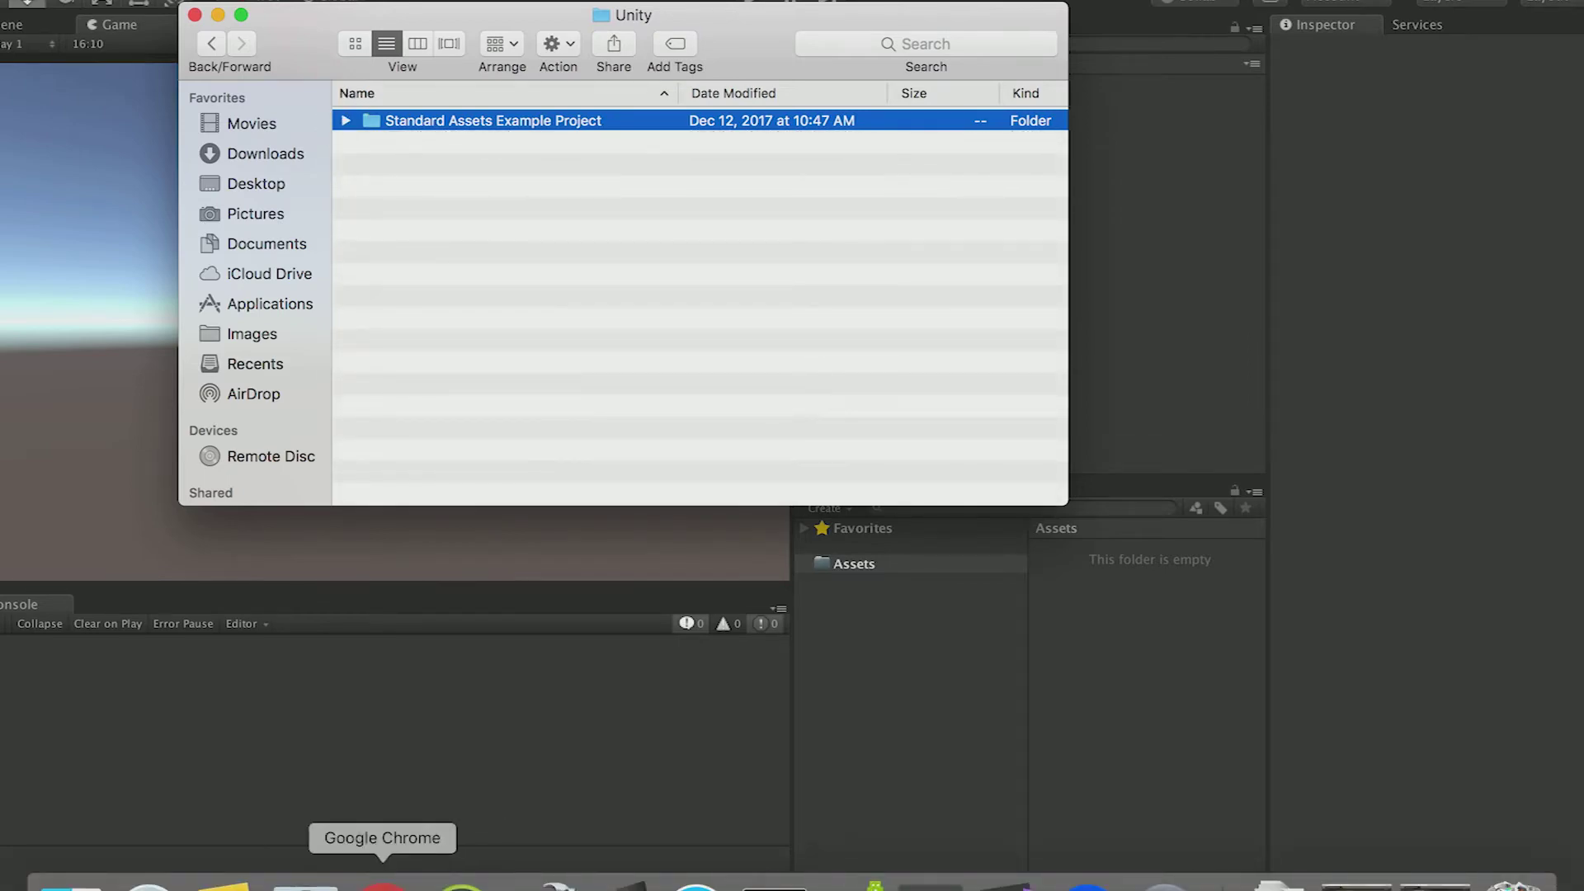
{"action": "left_click", "coordinate": [382, 881]}
{"action": "scroll", "coordinate": [570, 616], "scroll_direction": "down", "scroll_amount": 2}
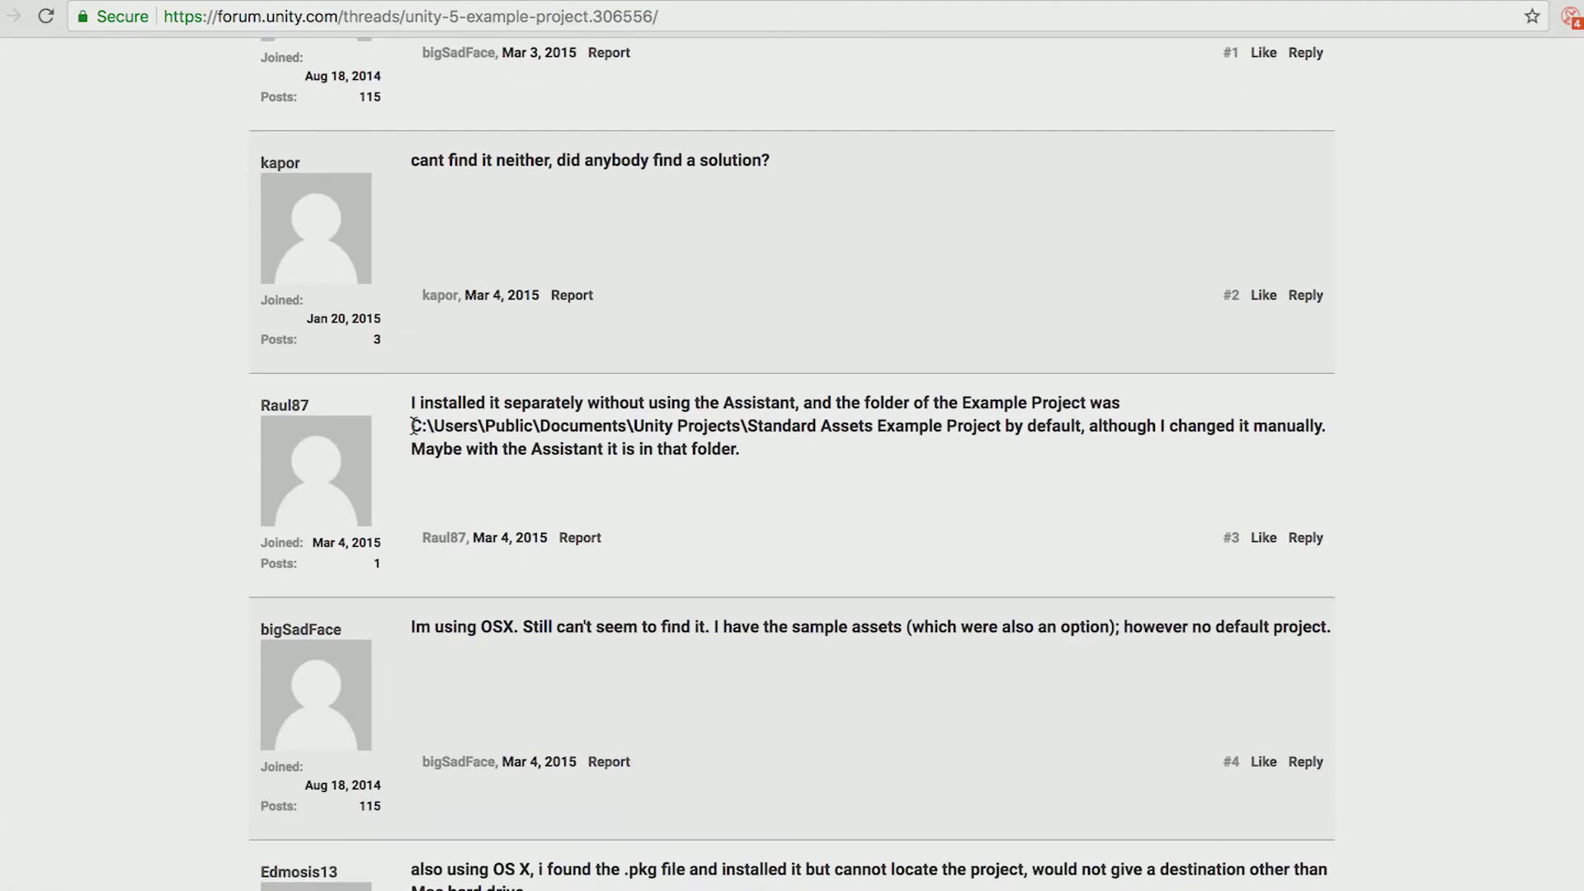
{"action": "left_click_drag", "start_coordinate": [413, 426], "coordinate": [879, 427]}
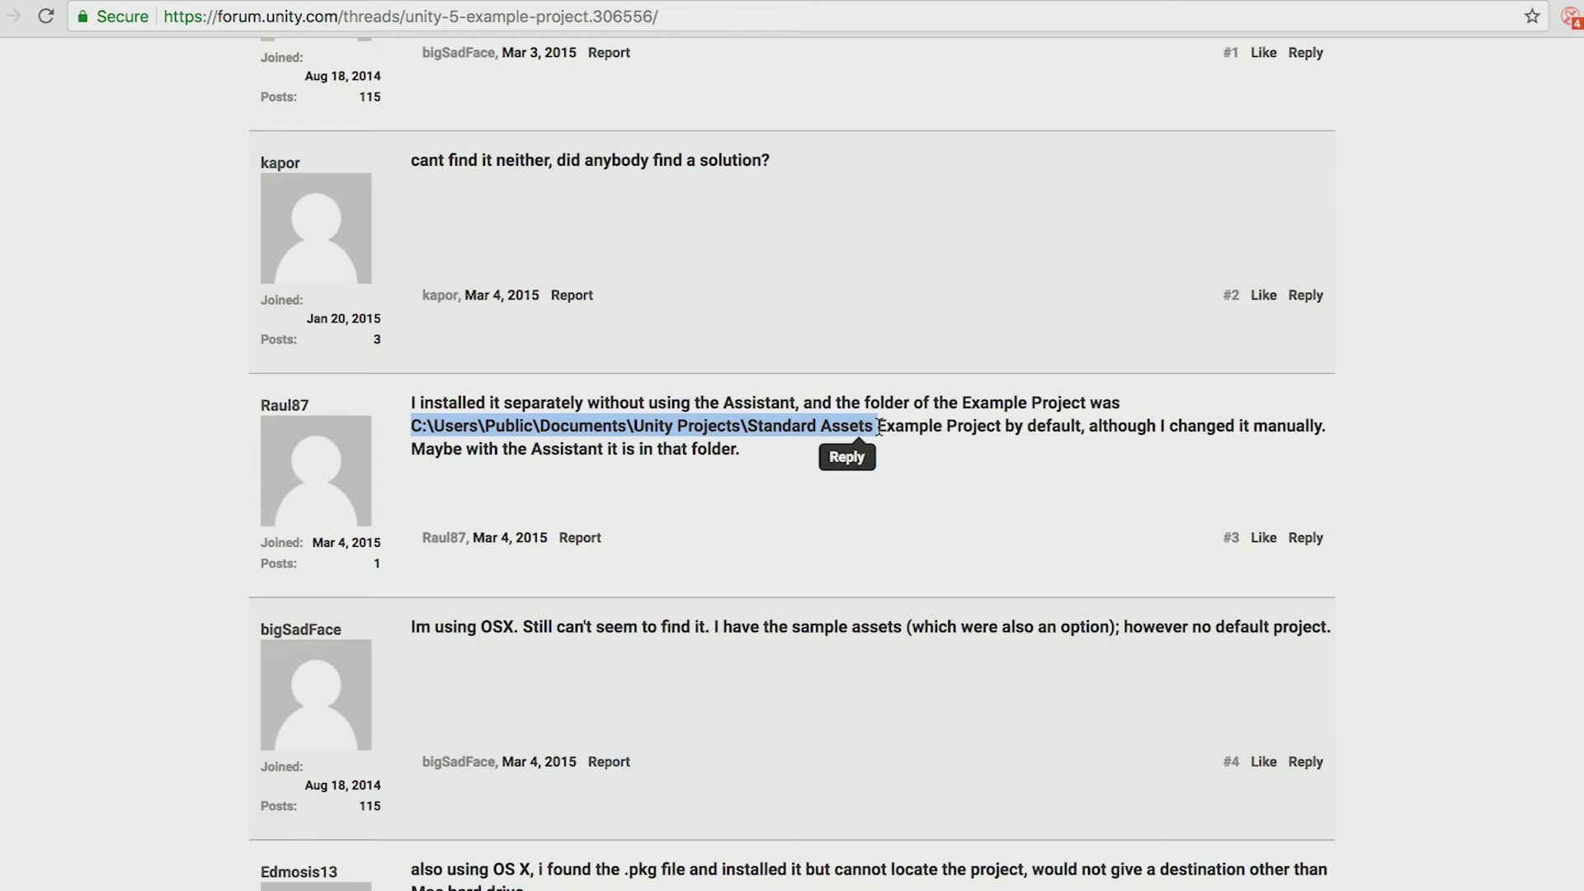
{"action": "left_click", "coordinate": [779, 604]}
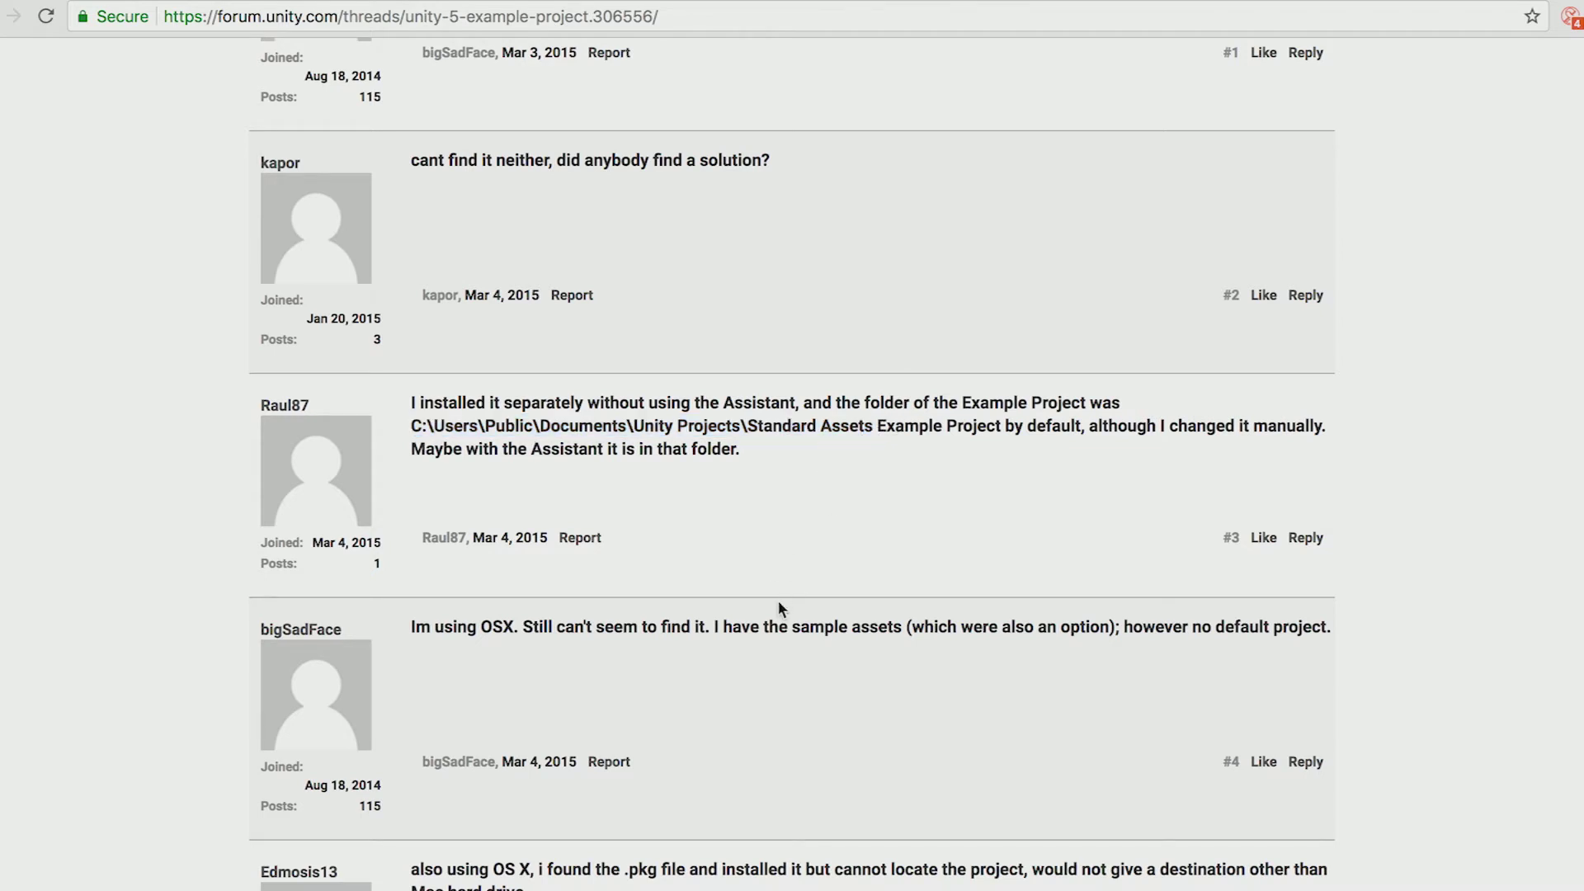
Switch to Unity with the Standard Assets Example Project and open the Car scene from SampleScenes/Scenes
{"action": "mouse_move", "coordinate": [776, 887]}
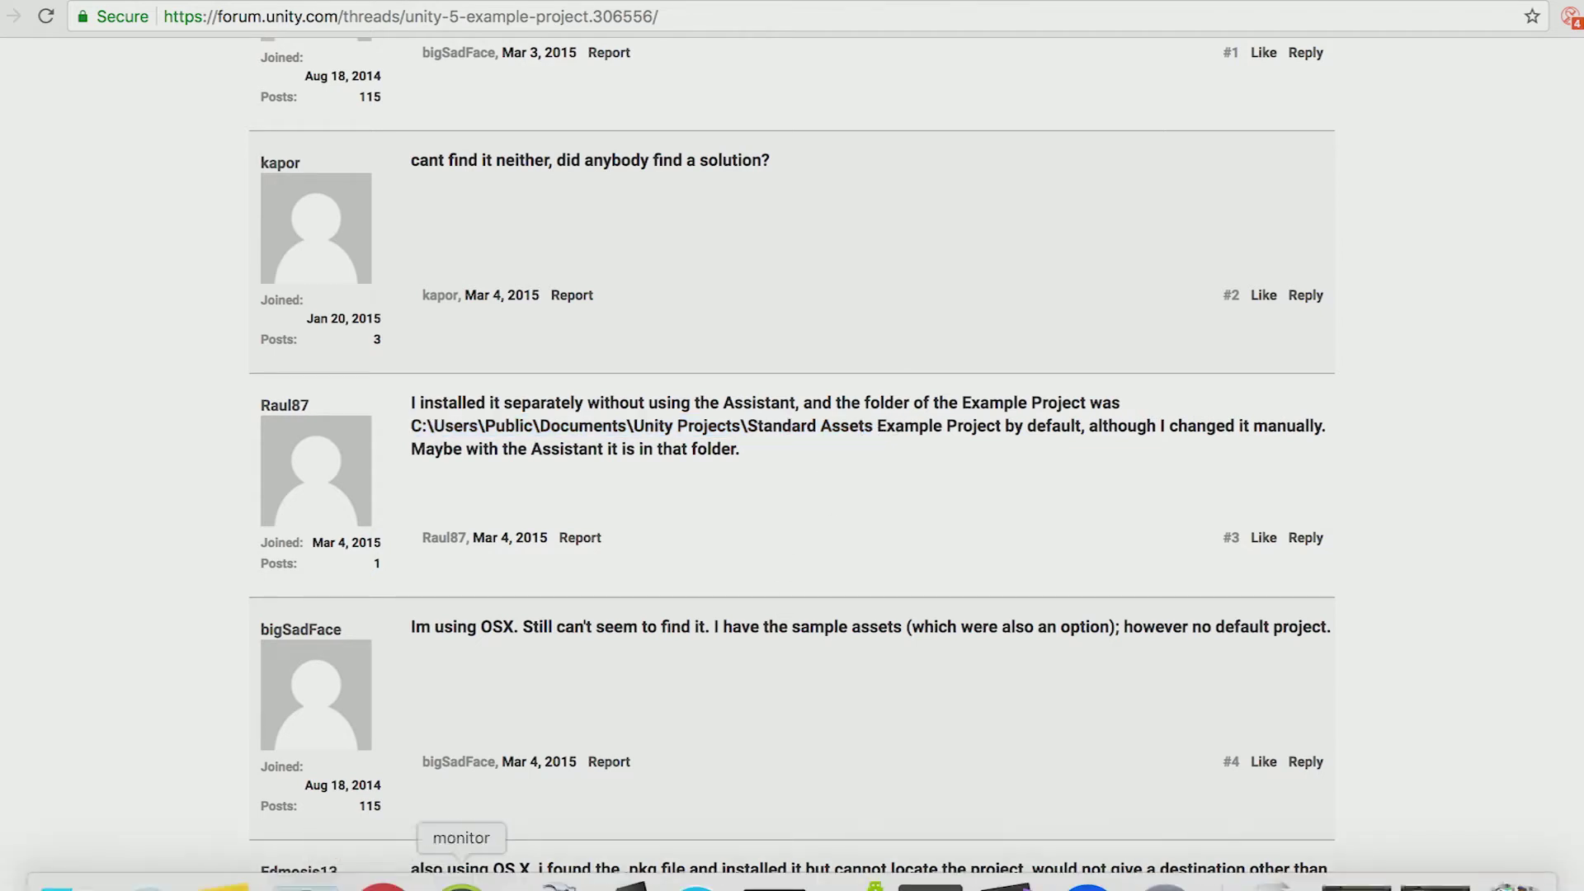
{"action": "left_click", "coordinate": [620, 883]}
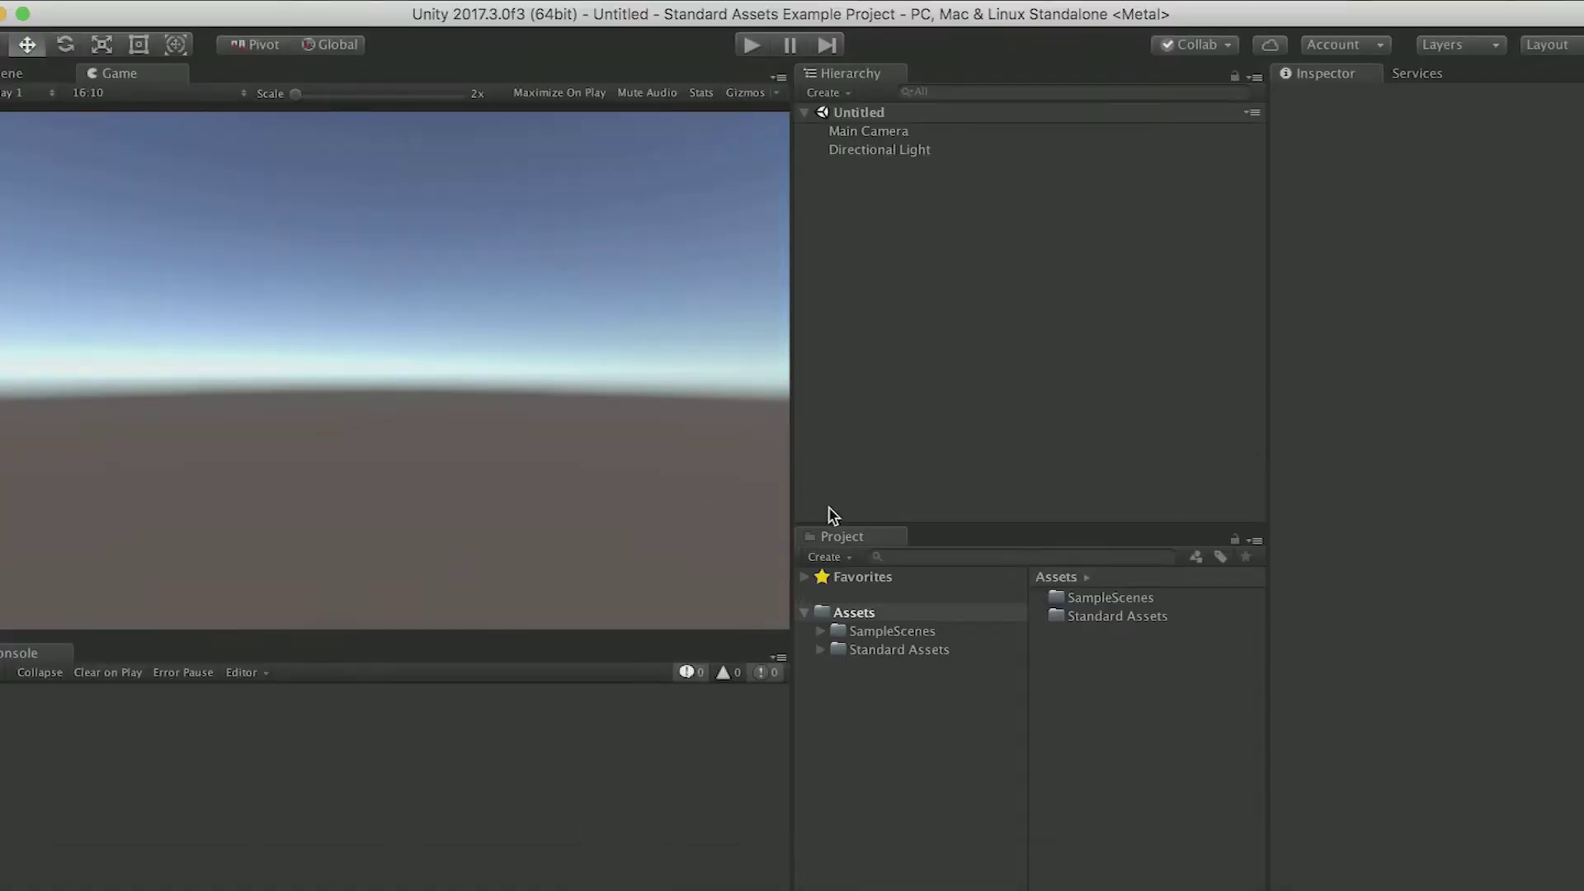
{"action": "left_click", "coordinate": [820, 631]}
{"action": "left_click", "coordinate": [881, 635]}
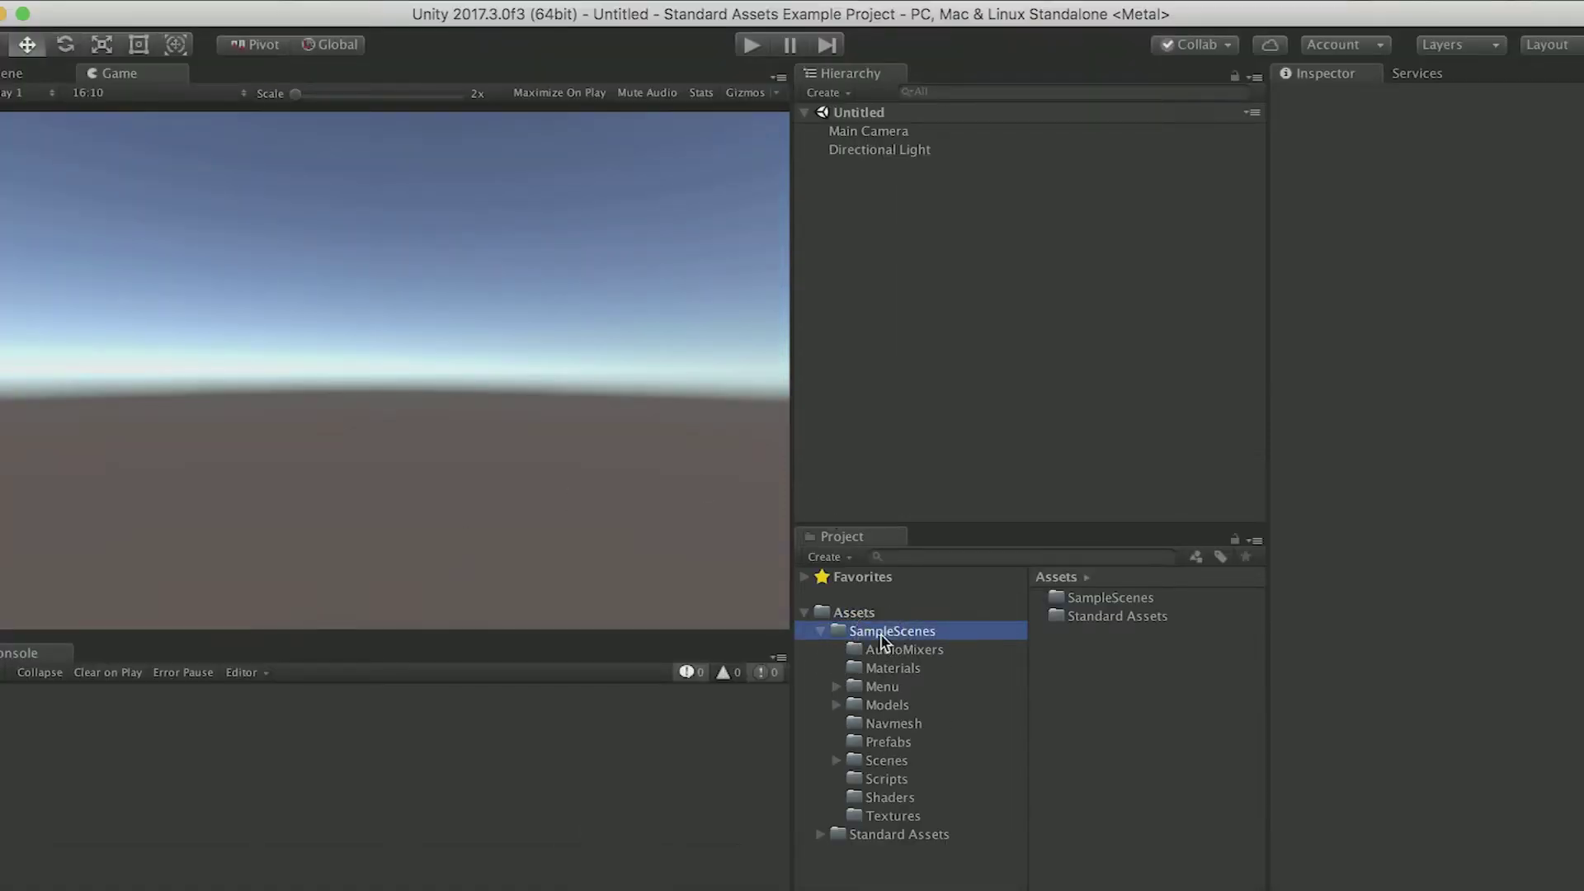
{"action": "left_click", "coordinate": [898, 761]}
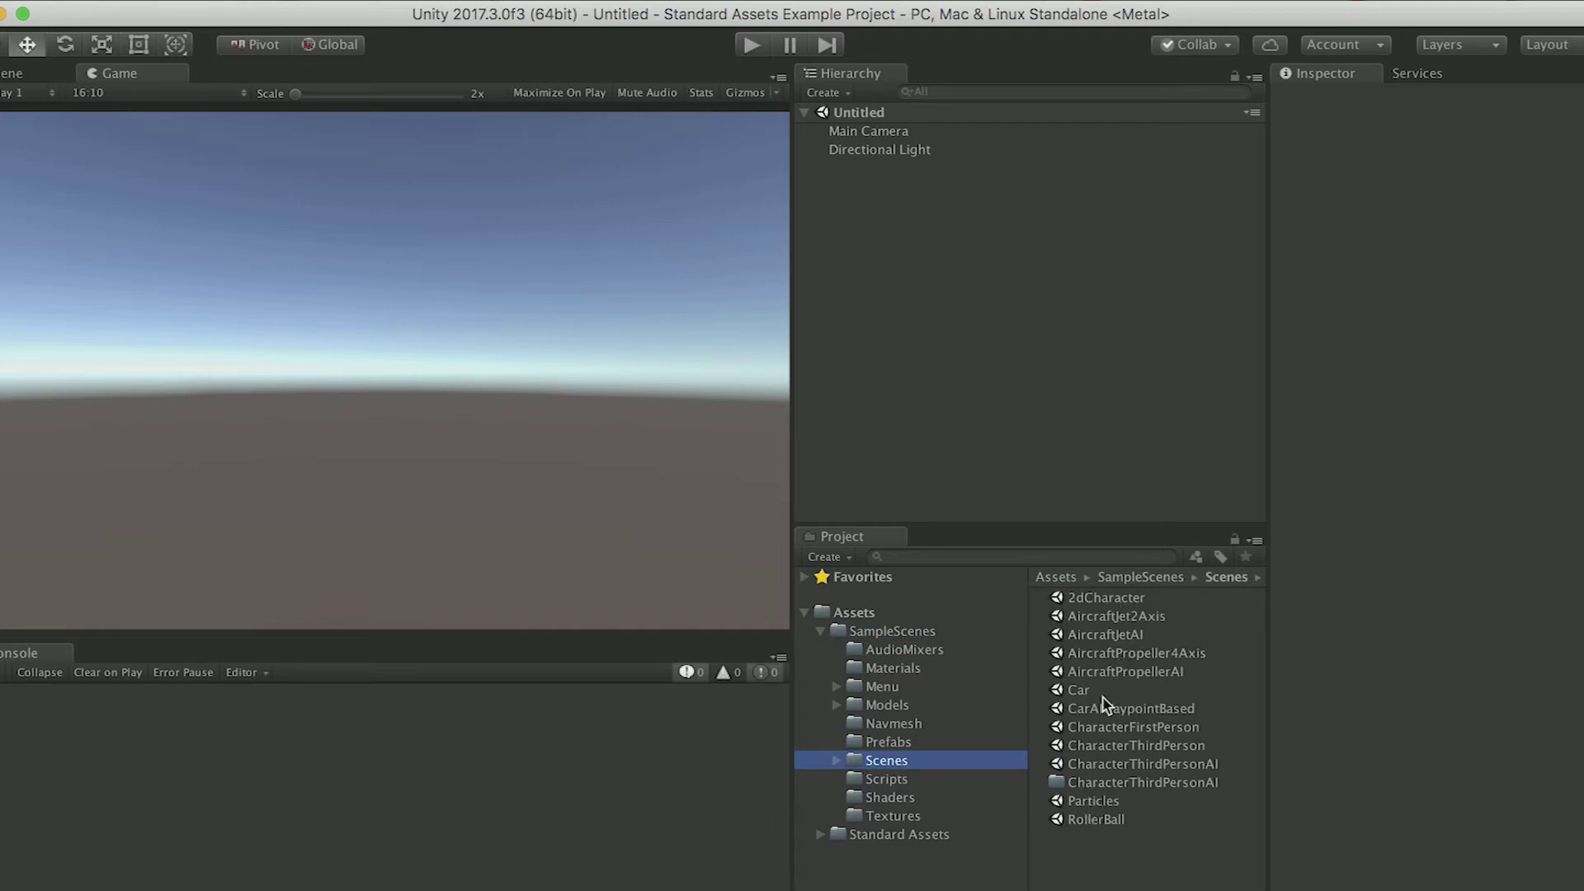
{"action": "double_click", "coordinate": [1081, 691]}
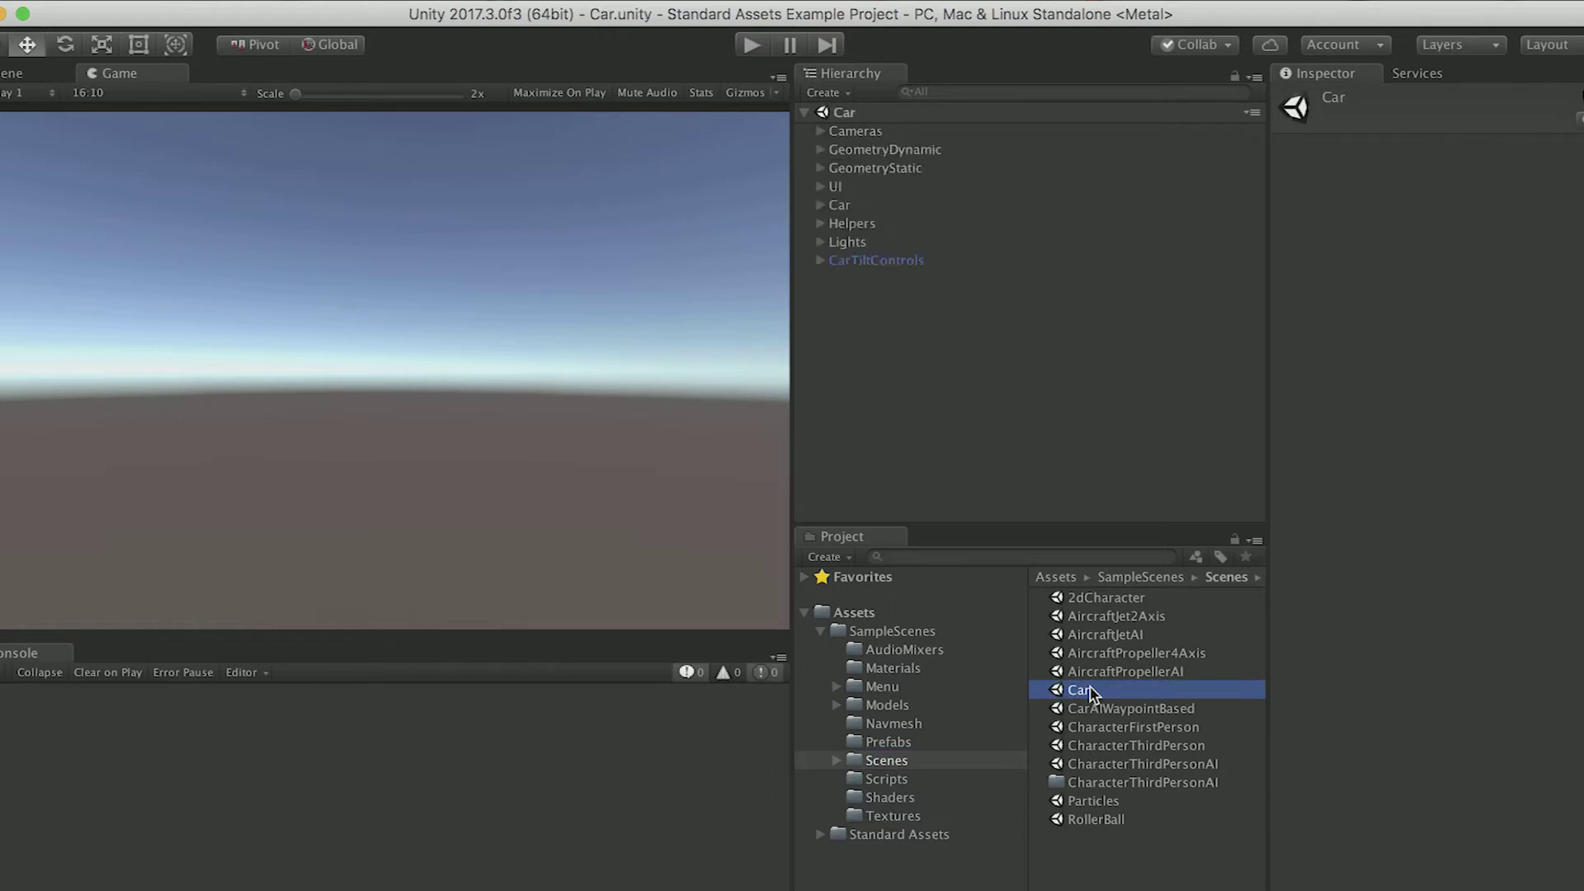
Run the Car scene and drive the car forward, steering it both ways around the course
{"action": "left_click", "coordinate": [750, 50]}
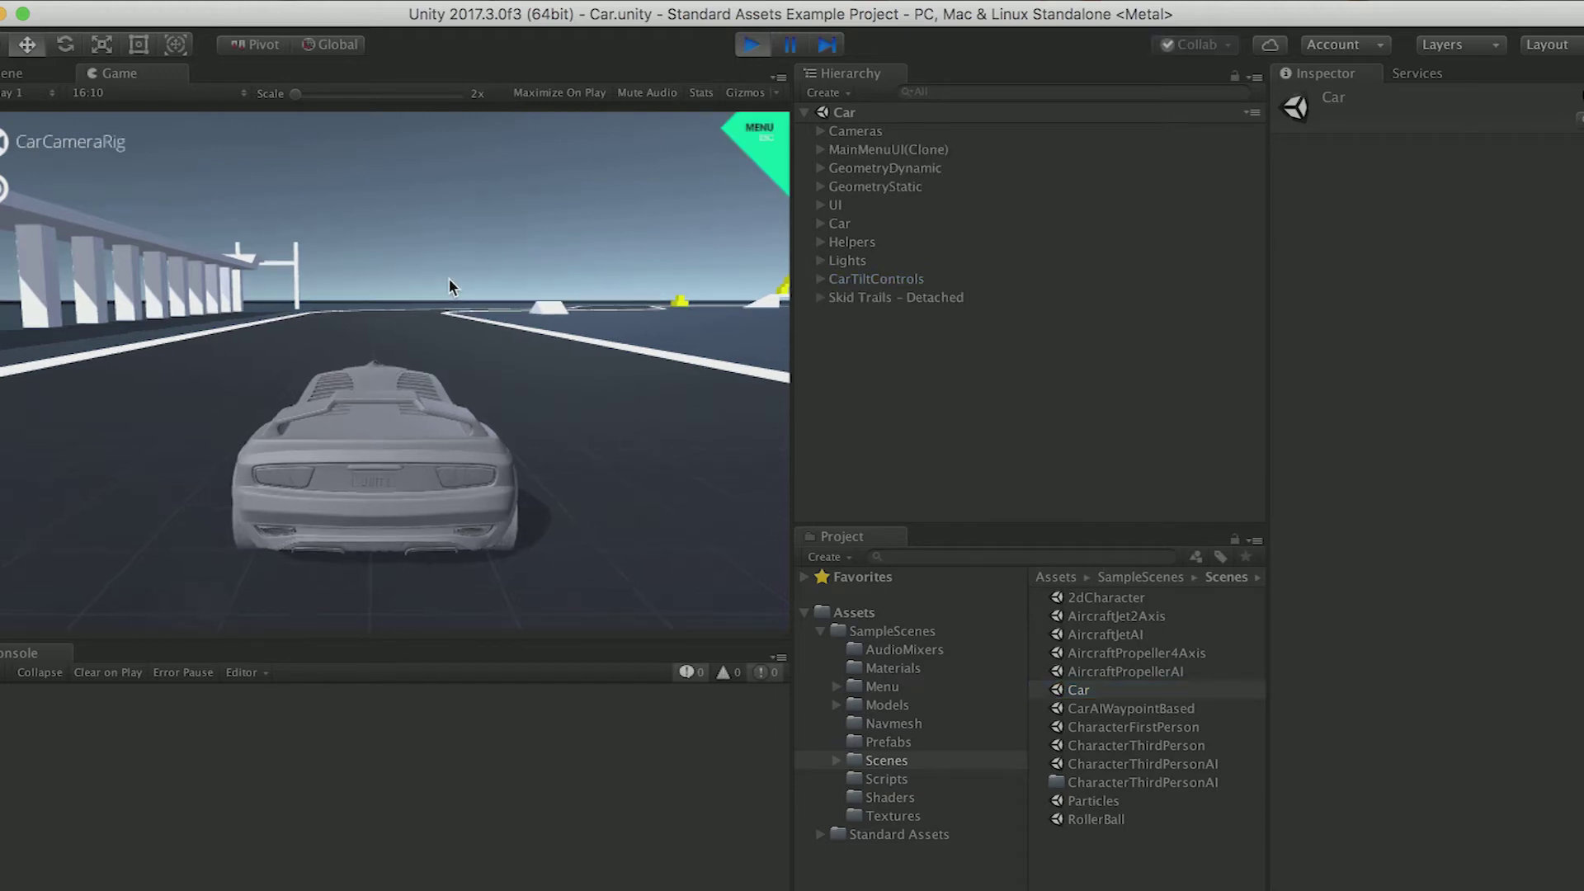
{"action": "key", "text": "Up"}
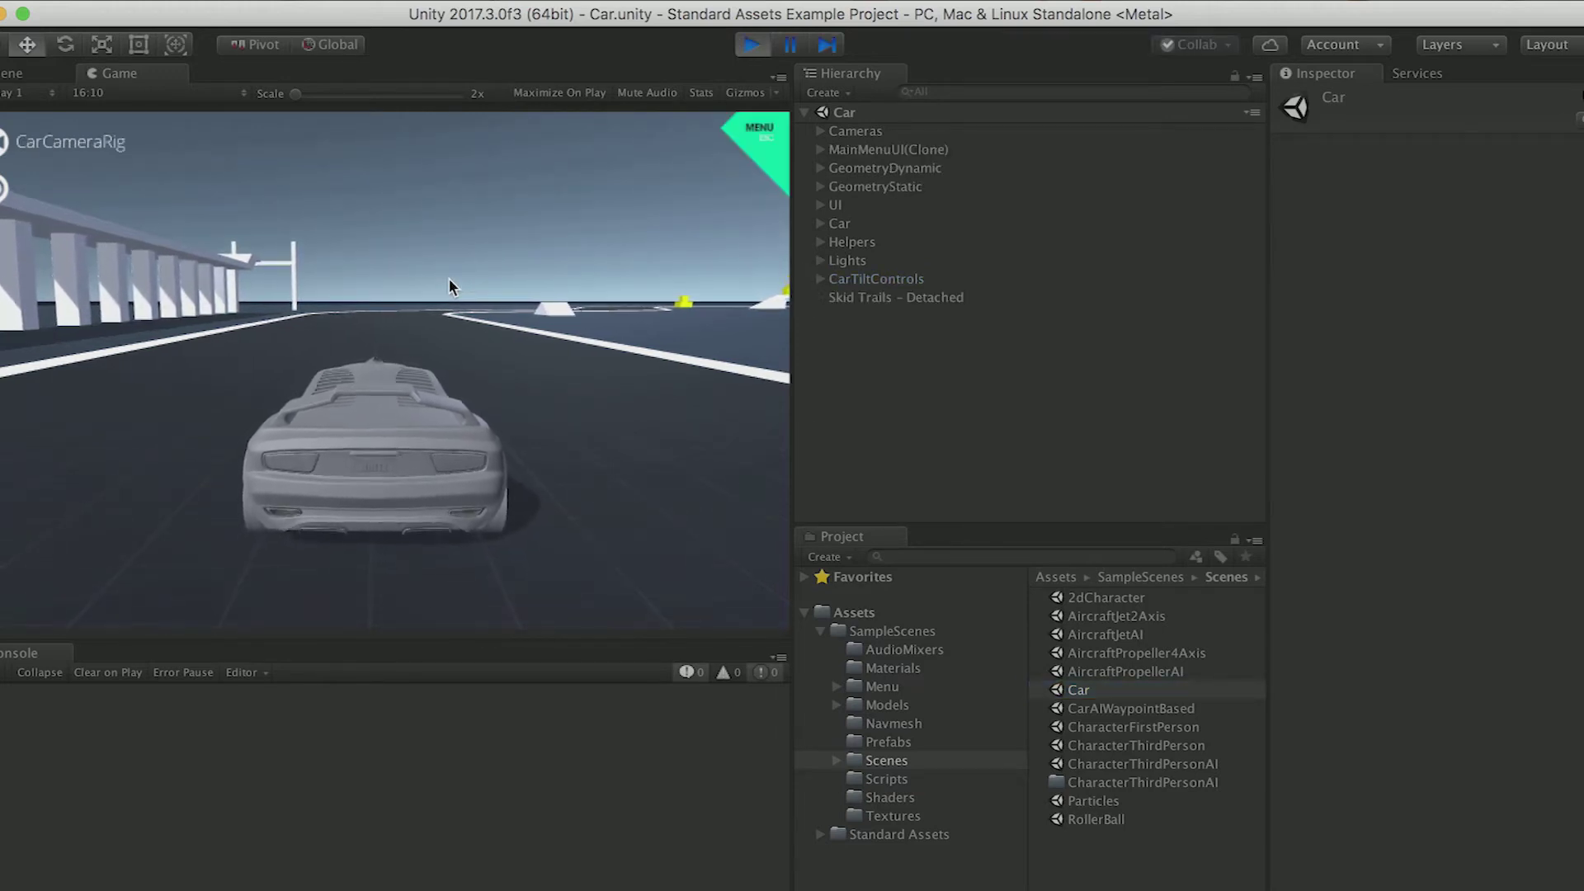
{"action": "key", "text": "Right"}
{"action": "key", "text": "Left"}
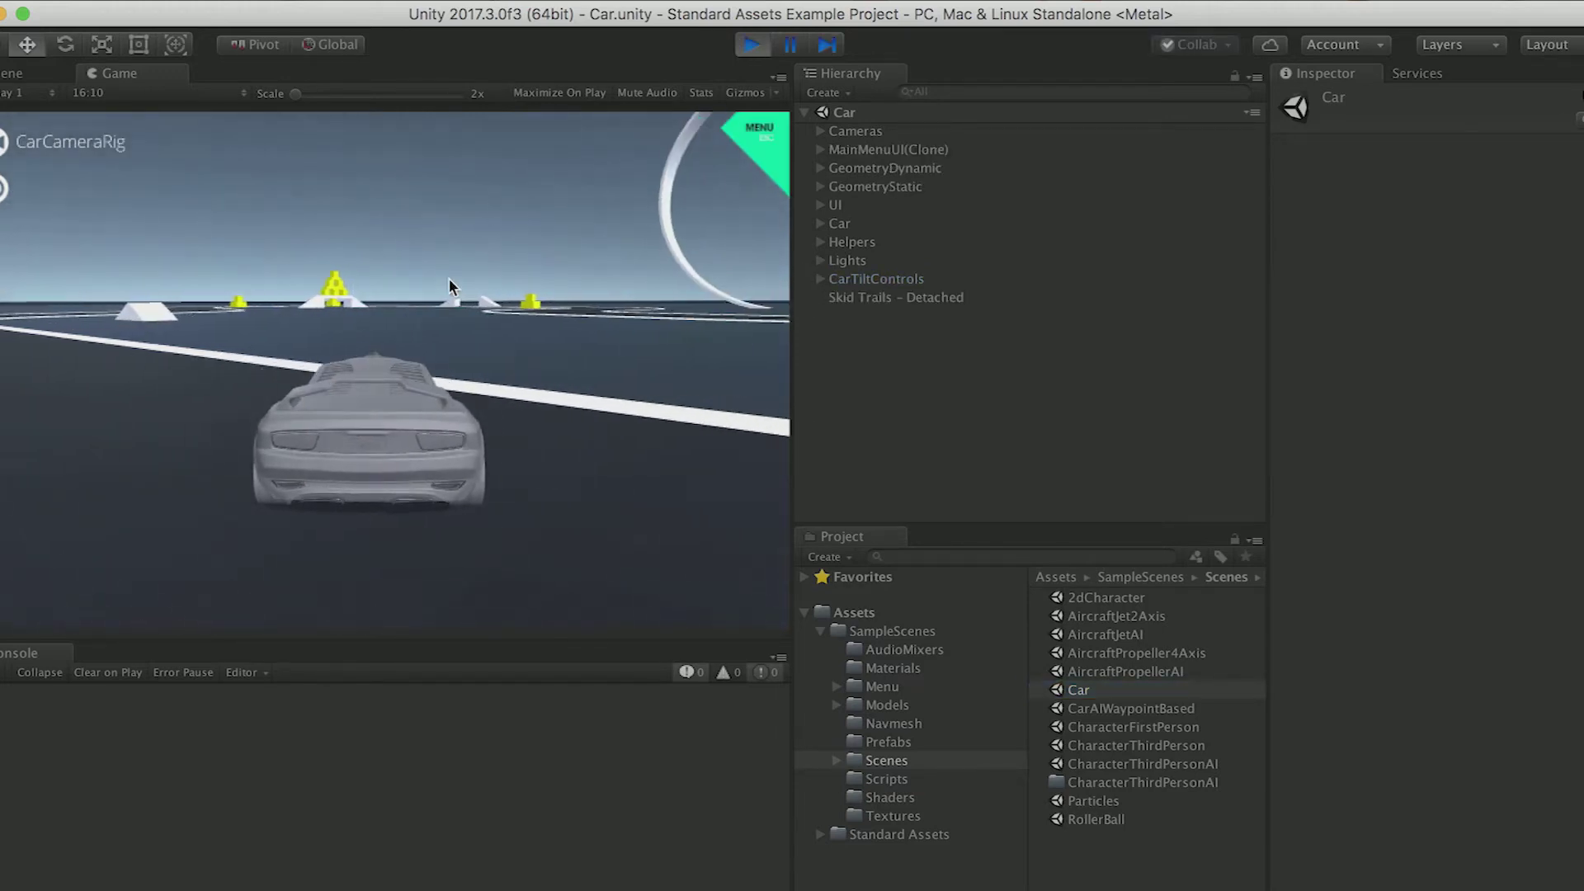
{"action": "key", "text": "Right"}
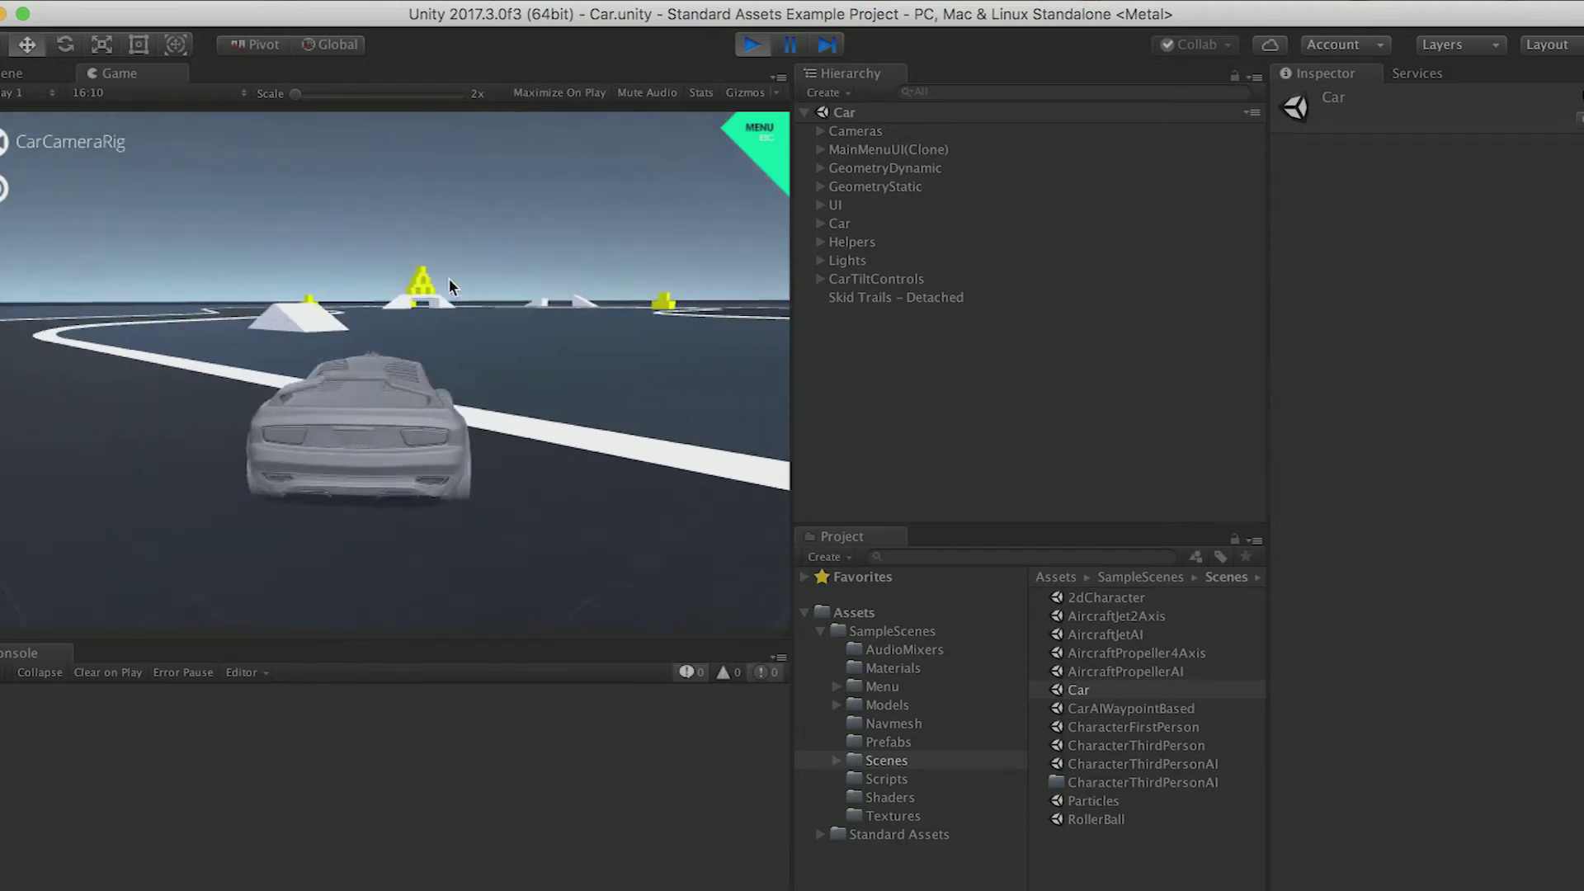
{"action": "key", "text": "Left"}
{"action": "key", "text": "Right"}
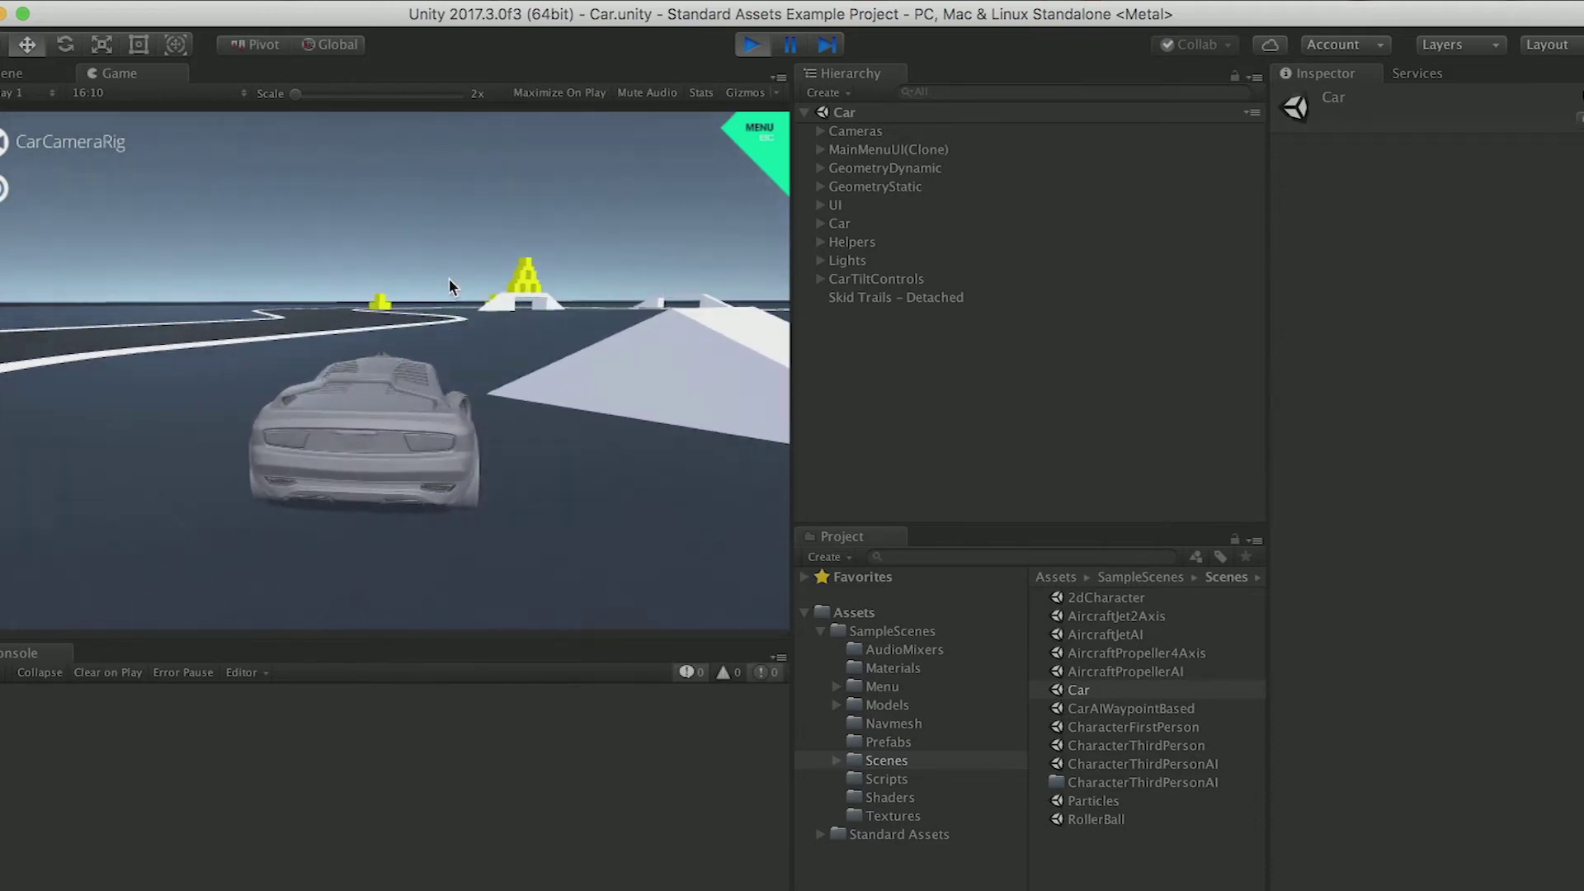
{"action": "key", "text": "Right"}
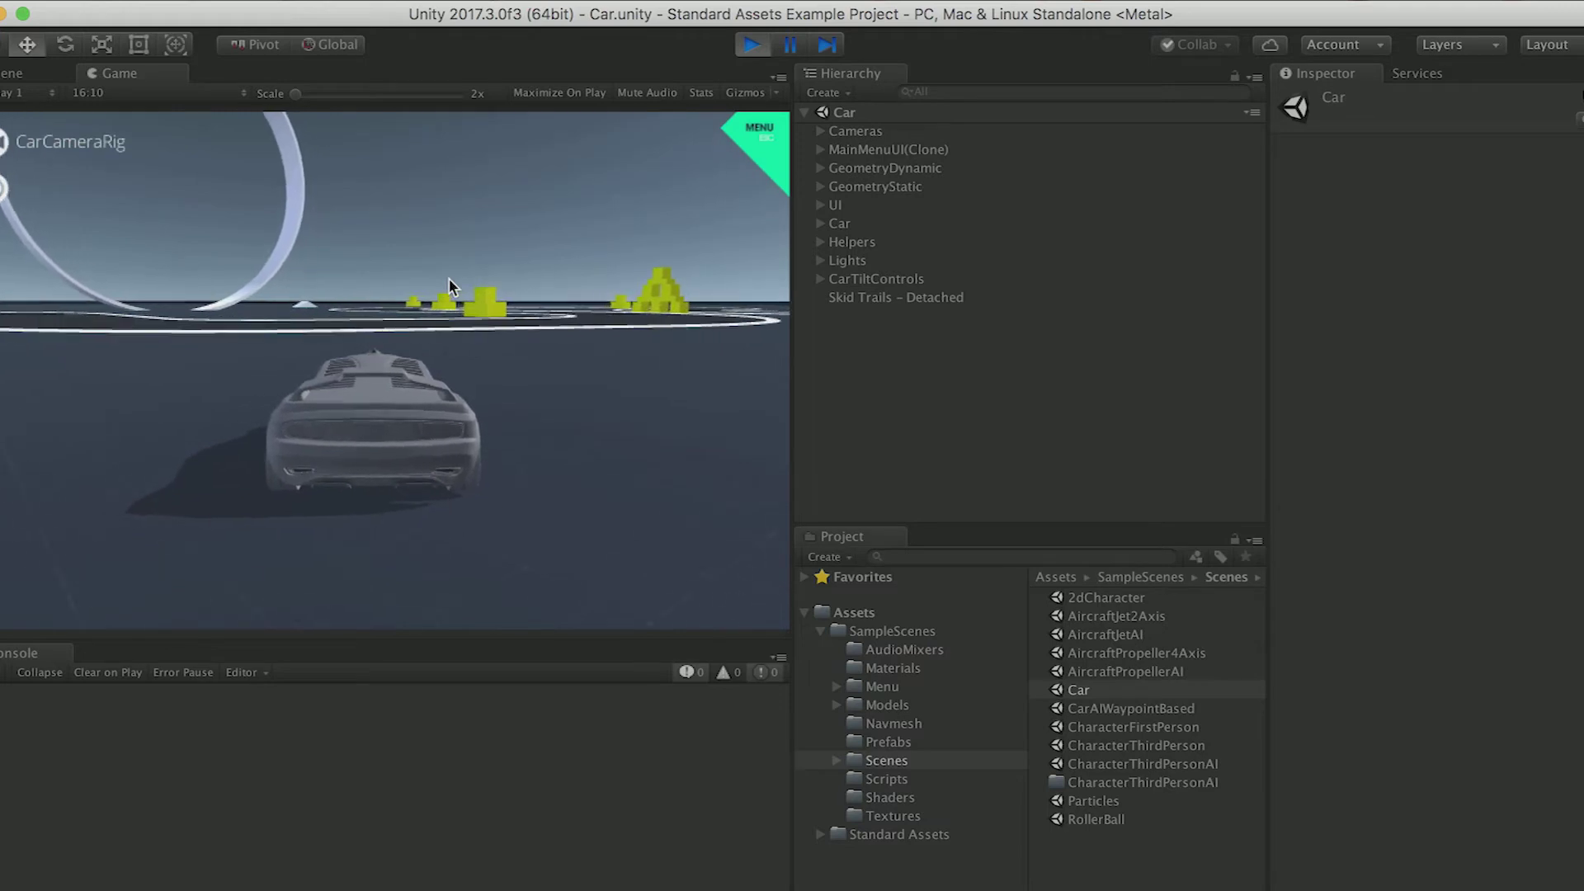
{"action": "key", "text": "Right"}
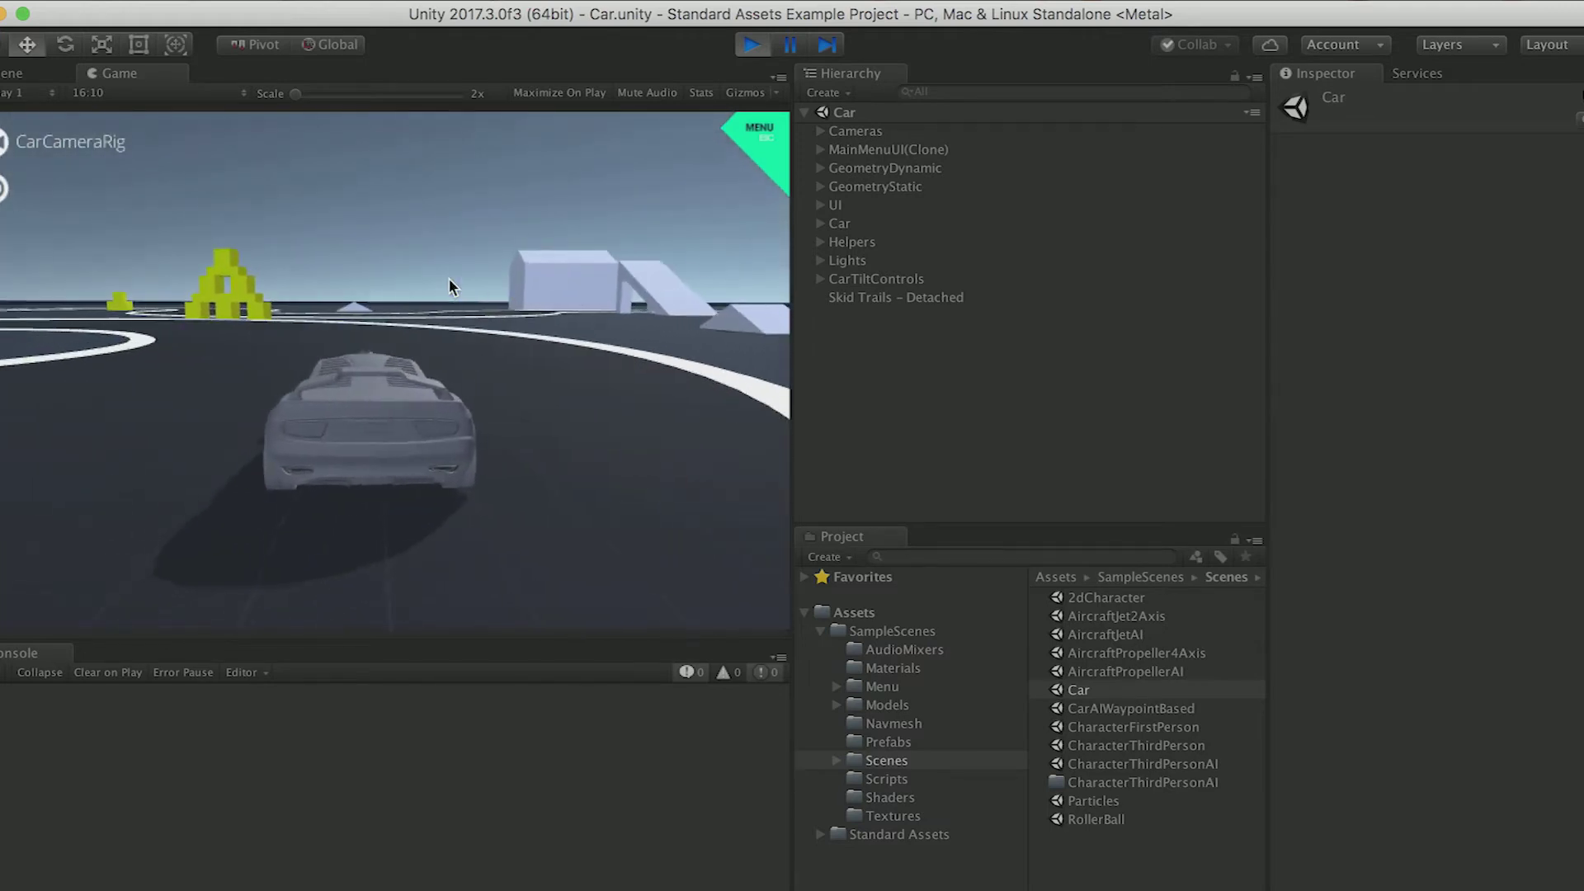
Keep driving the car forward and steer it left past the yellow block stacks, and stop the running scene
{"action": "key", "text": "Up"}
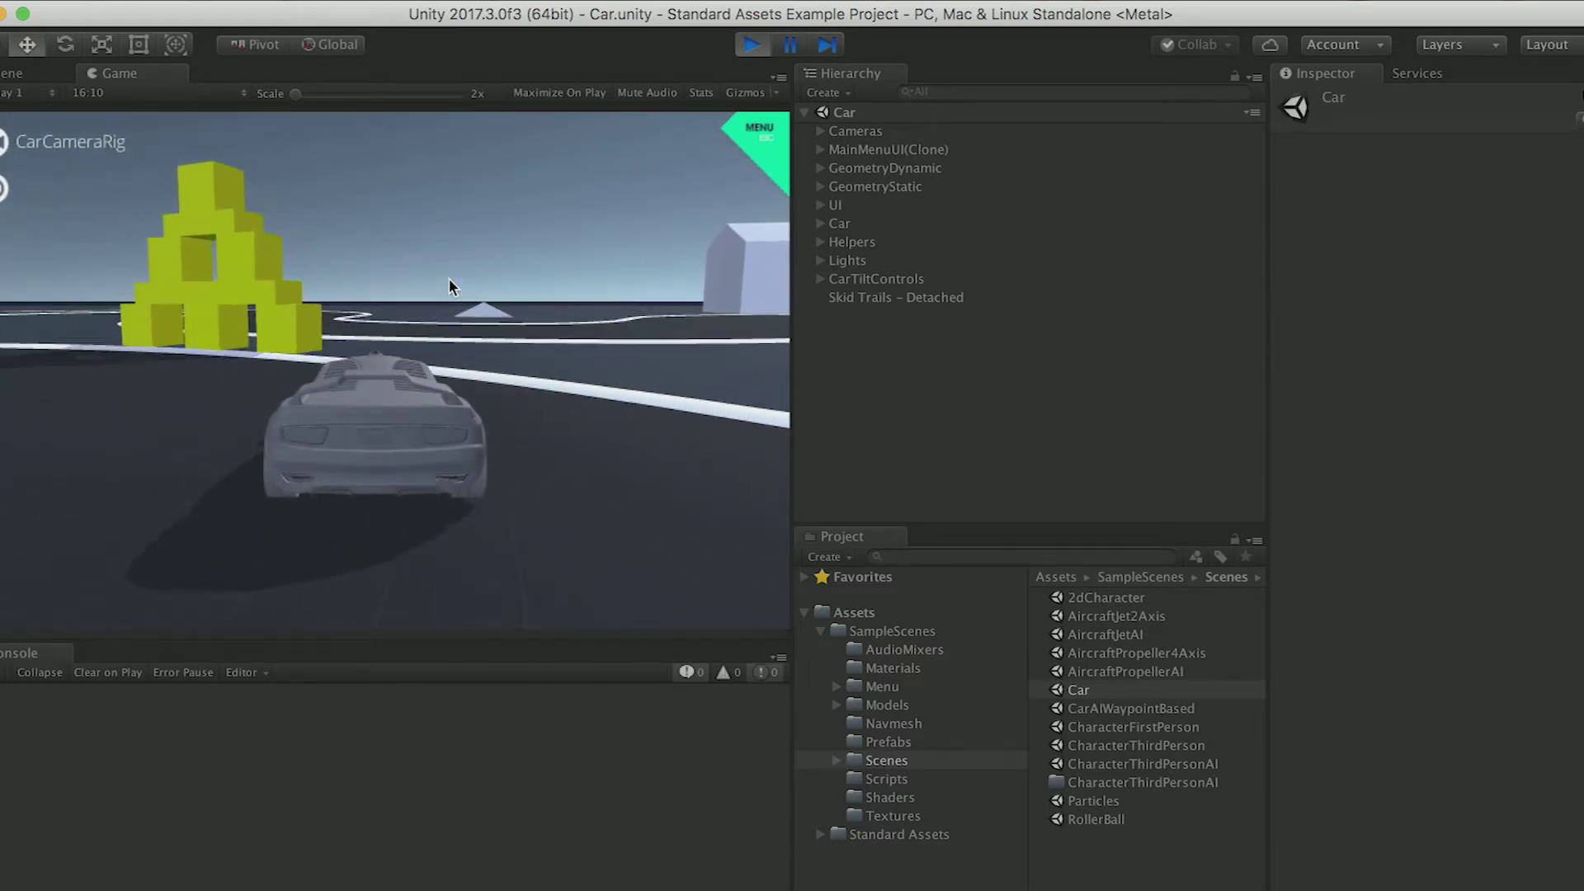
{"action": "key", "text": "Left"}
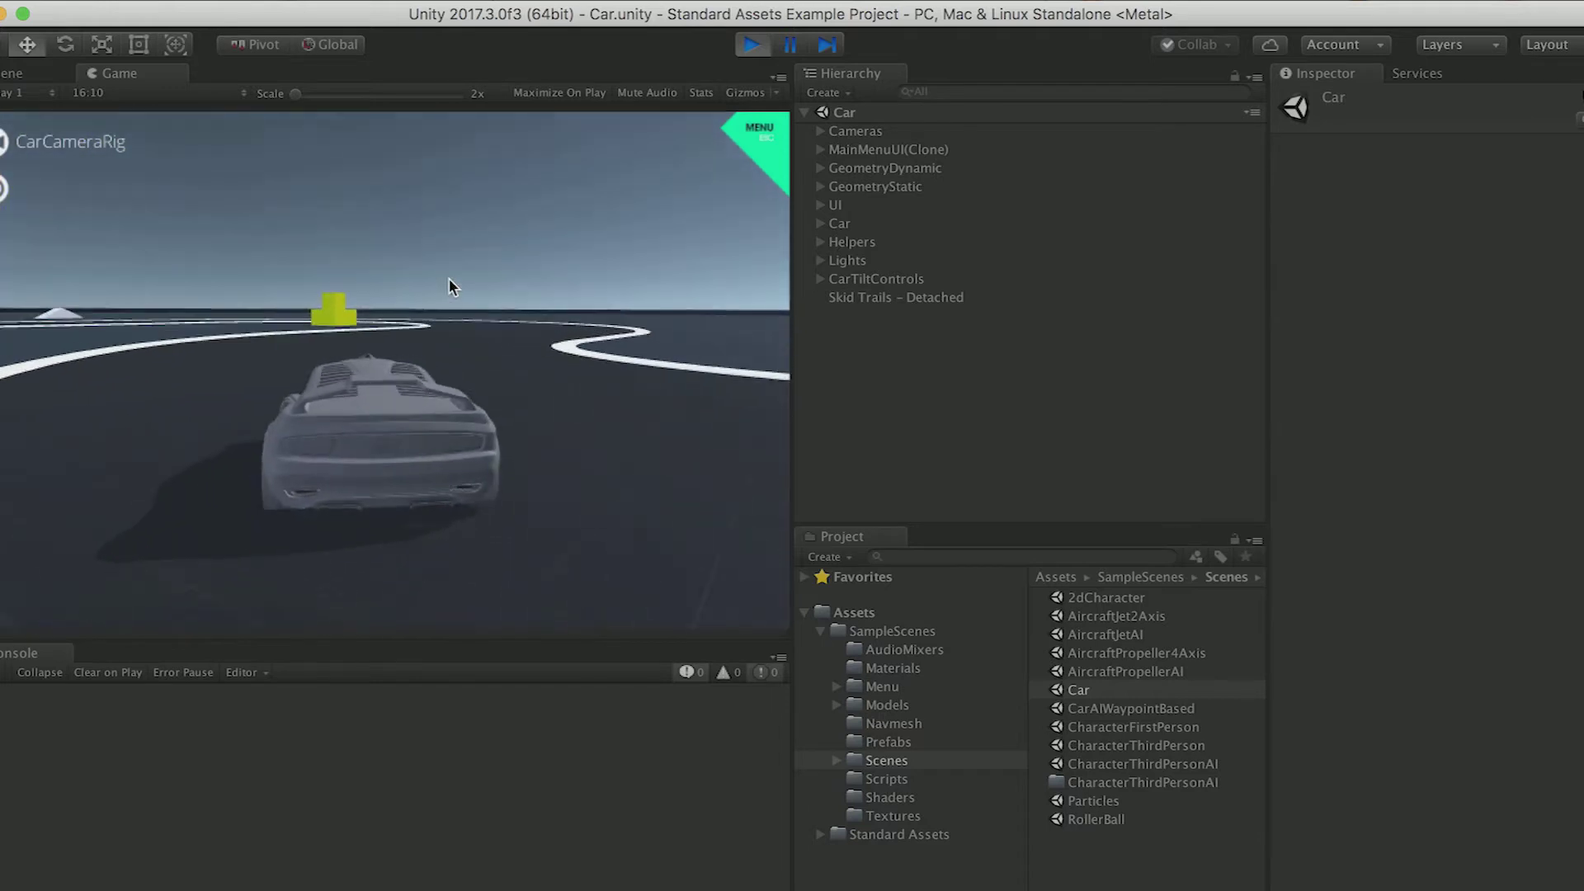
{"action": "key", "text": "Left"}
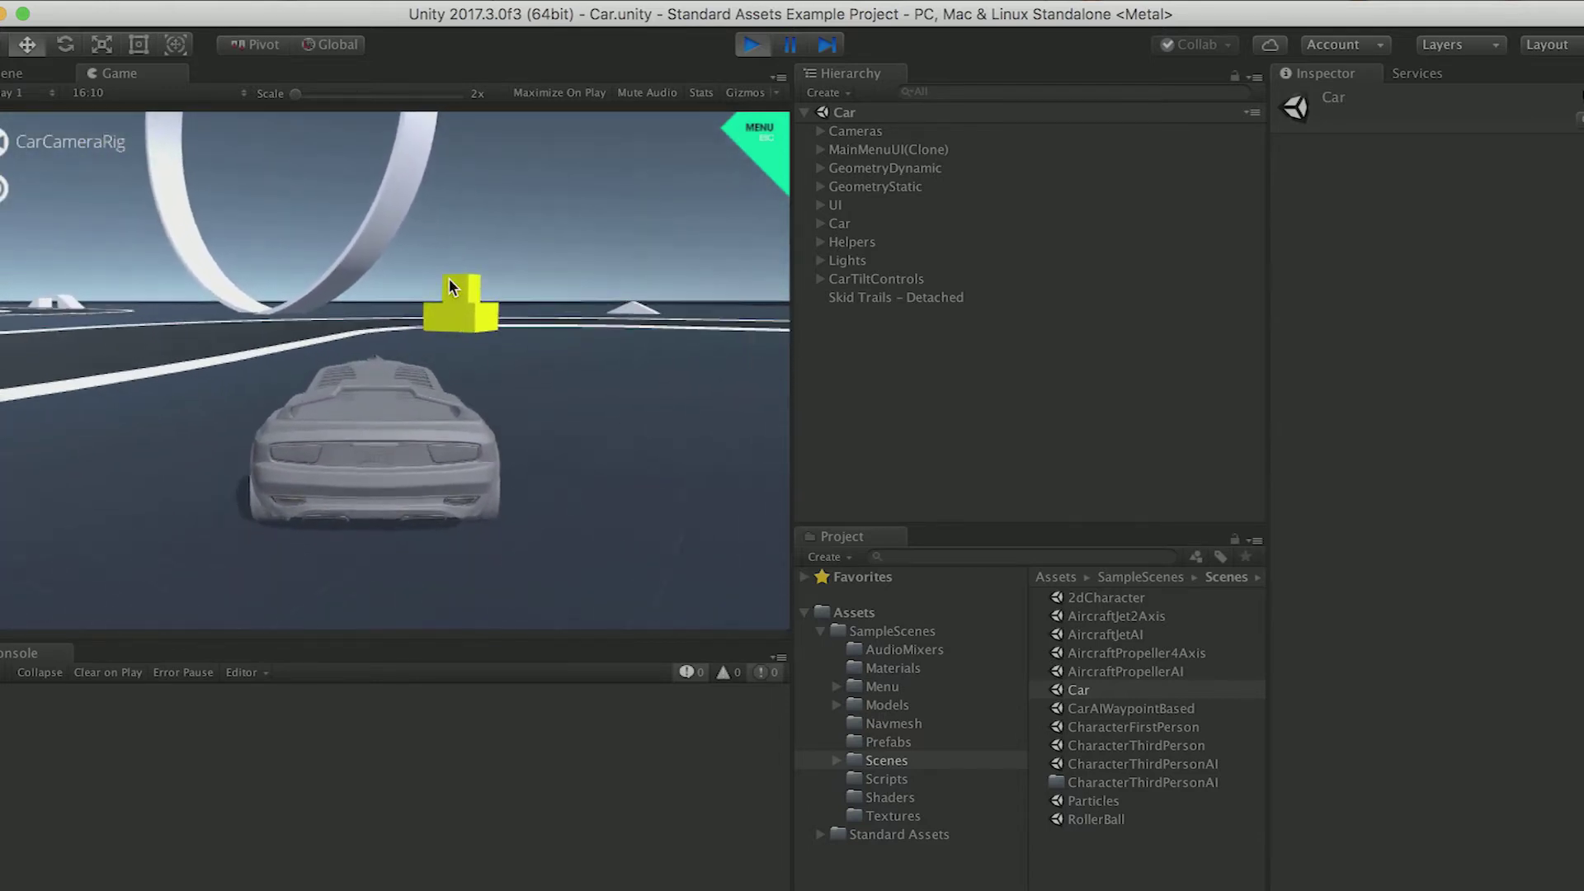
{"action": "key", "text": "Up"}
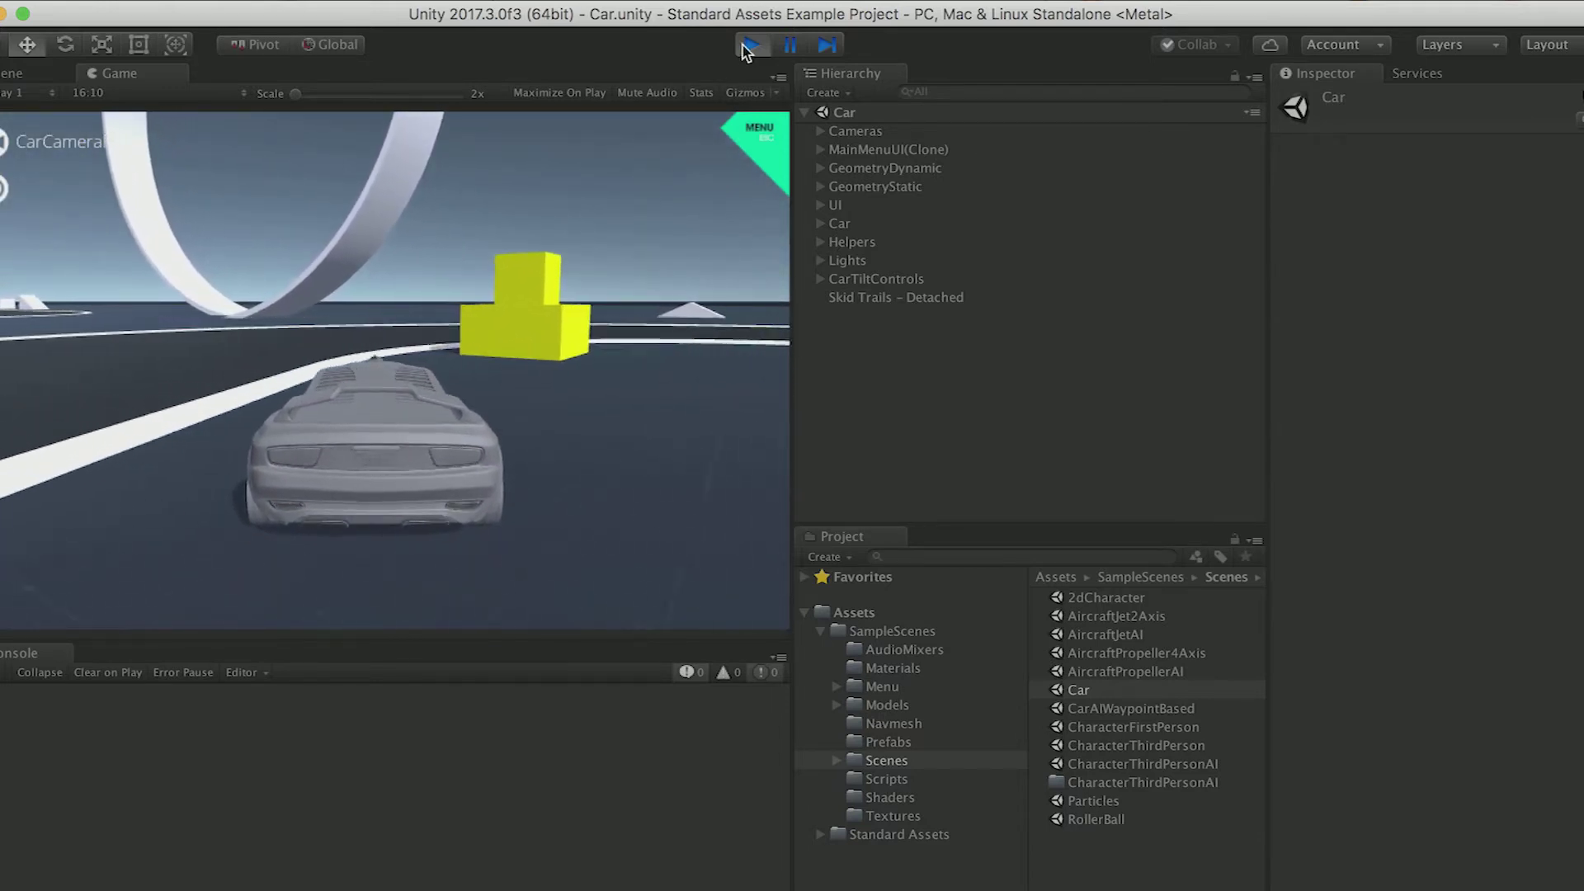
{"action": "left_click", "coordinate": [750, 47]}
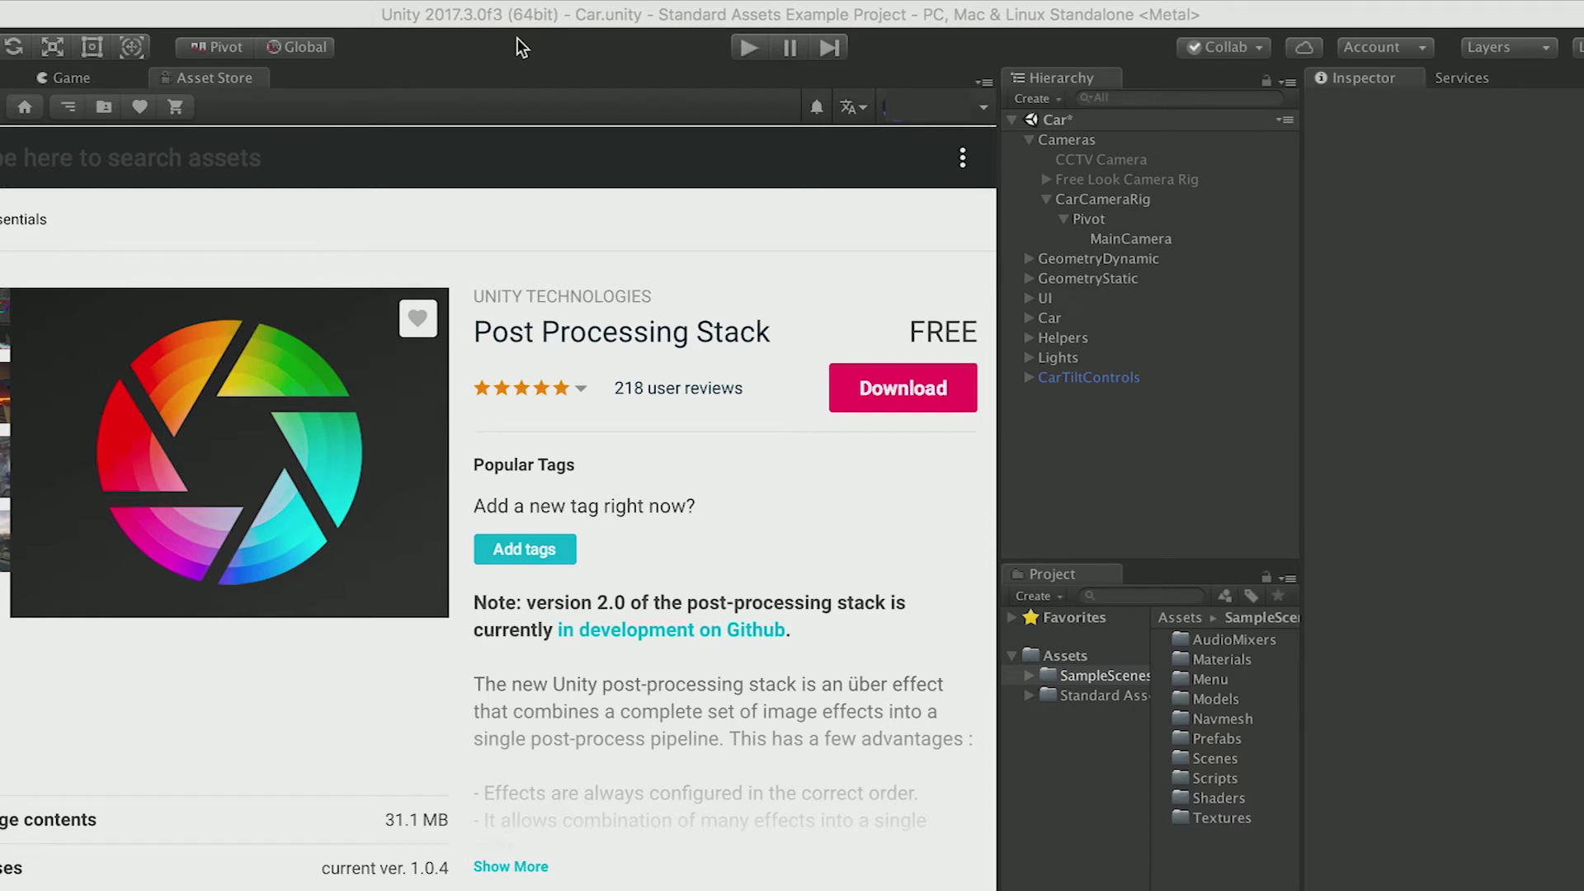
Download the free Post Processing Stack by Unity Technologies from the Asset Store
{"action": "left_click", "coordinate": [521, 16]}
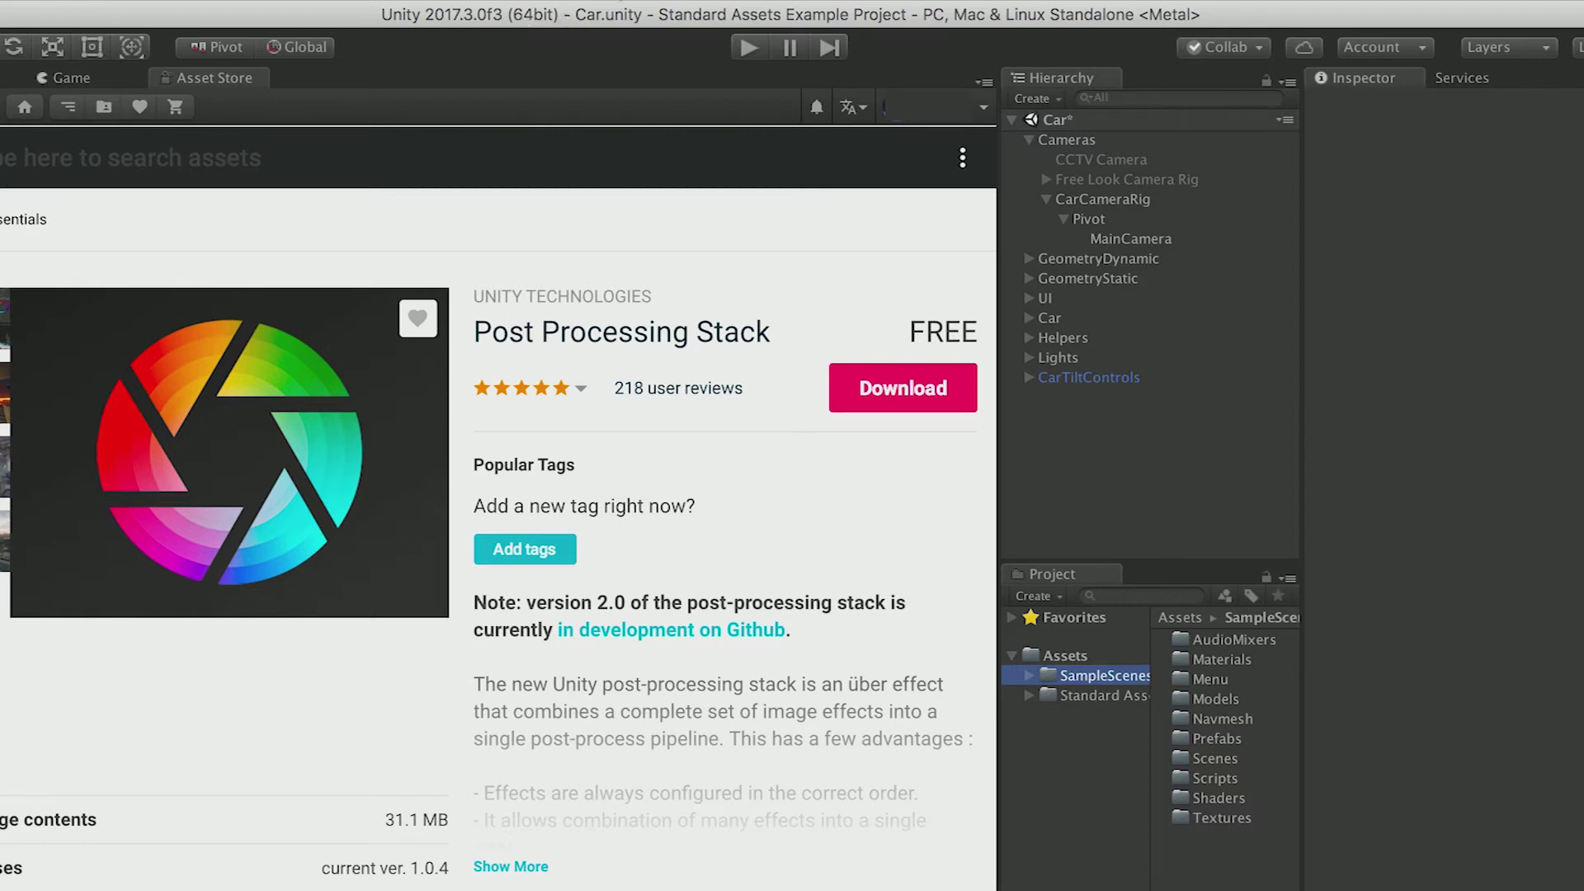
{"action": "left_click", "coordinate": [610, 4]}
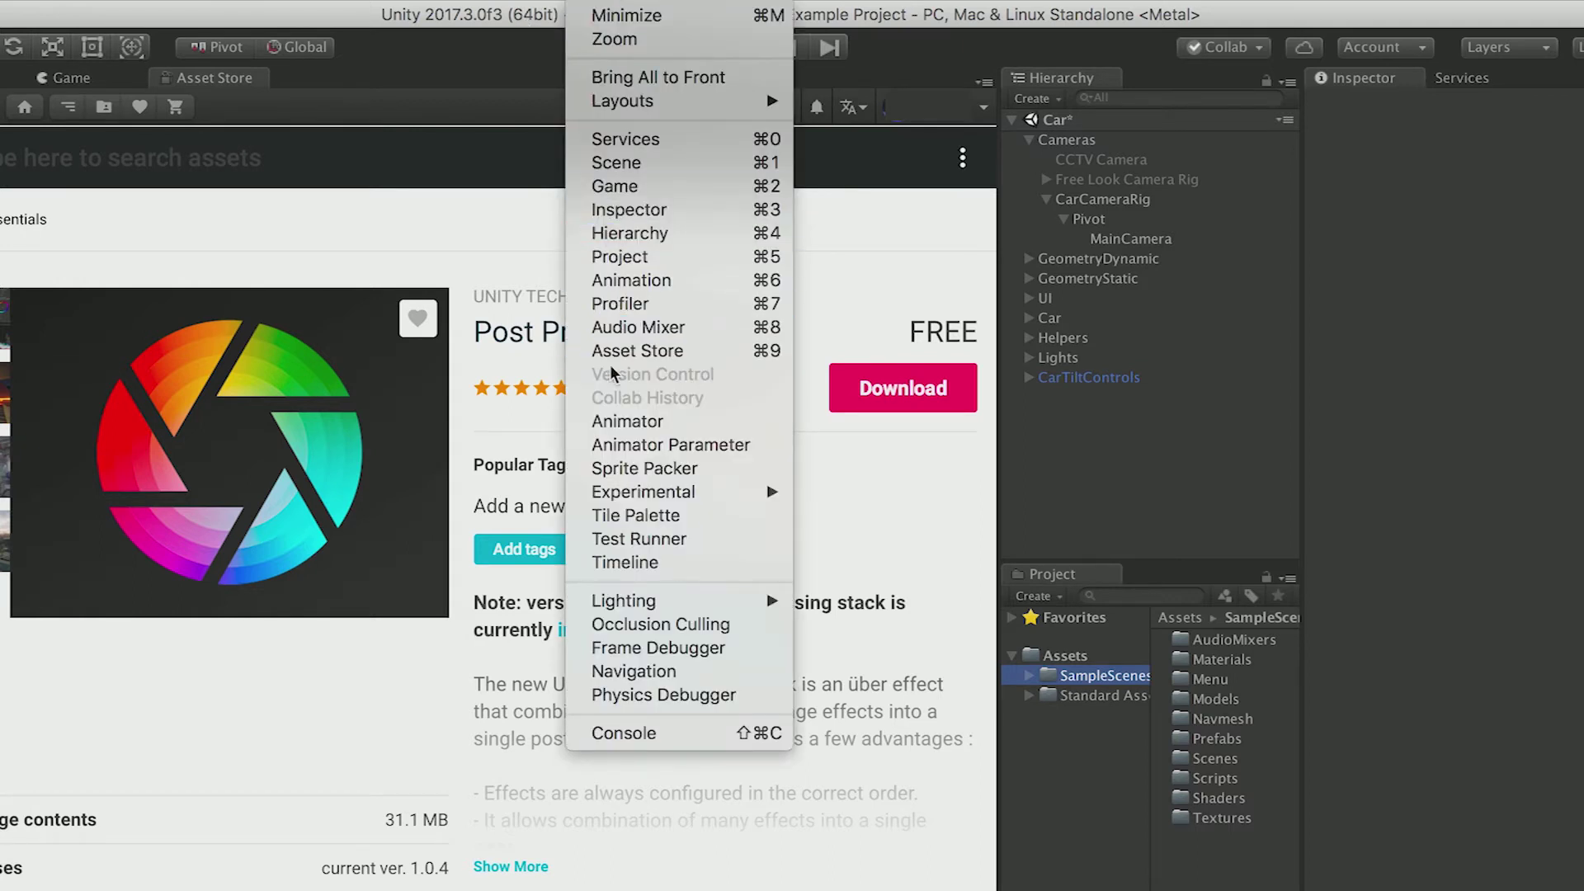
{"action": "left_click", "coordinate": [393, 29]}
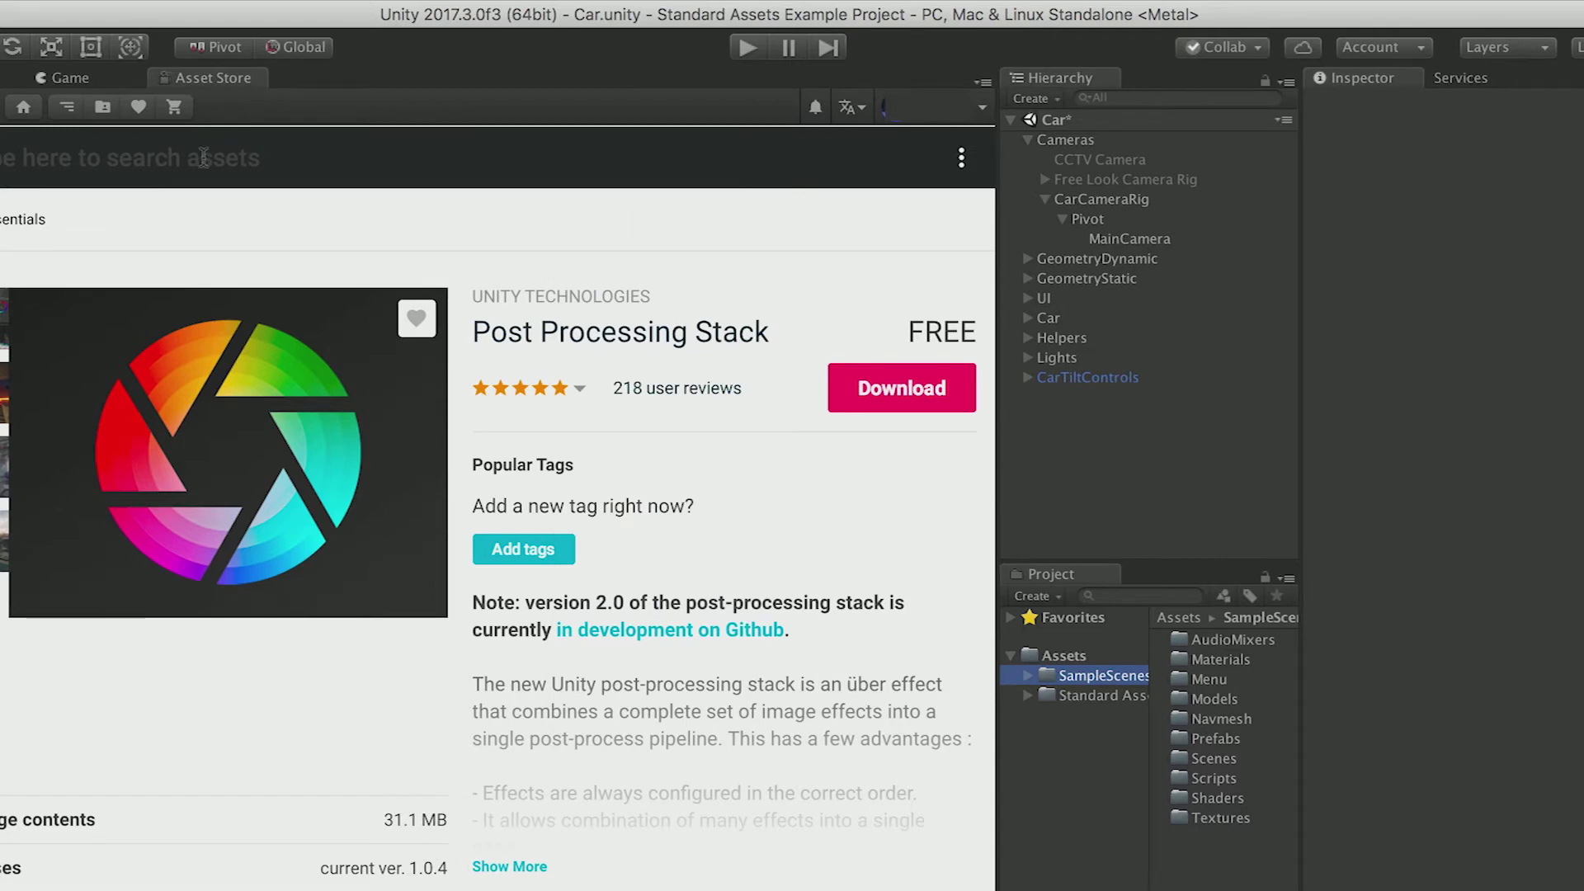
{"action": "scroll", "coordinate": [591, 622], "scroll_direction": "down", "scroll_amount": 3}
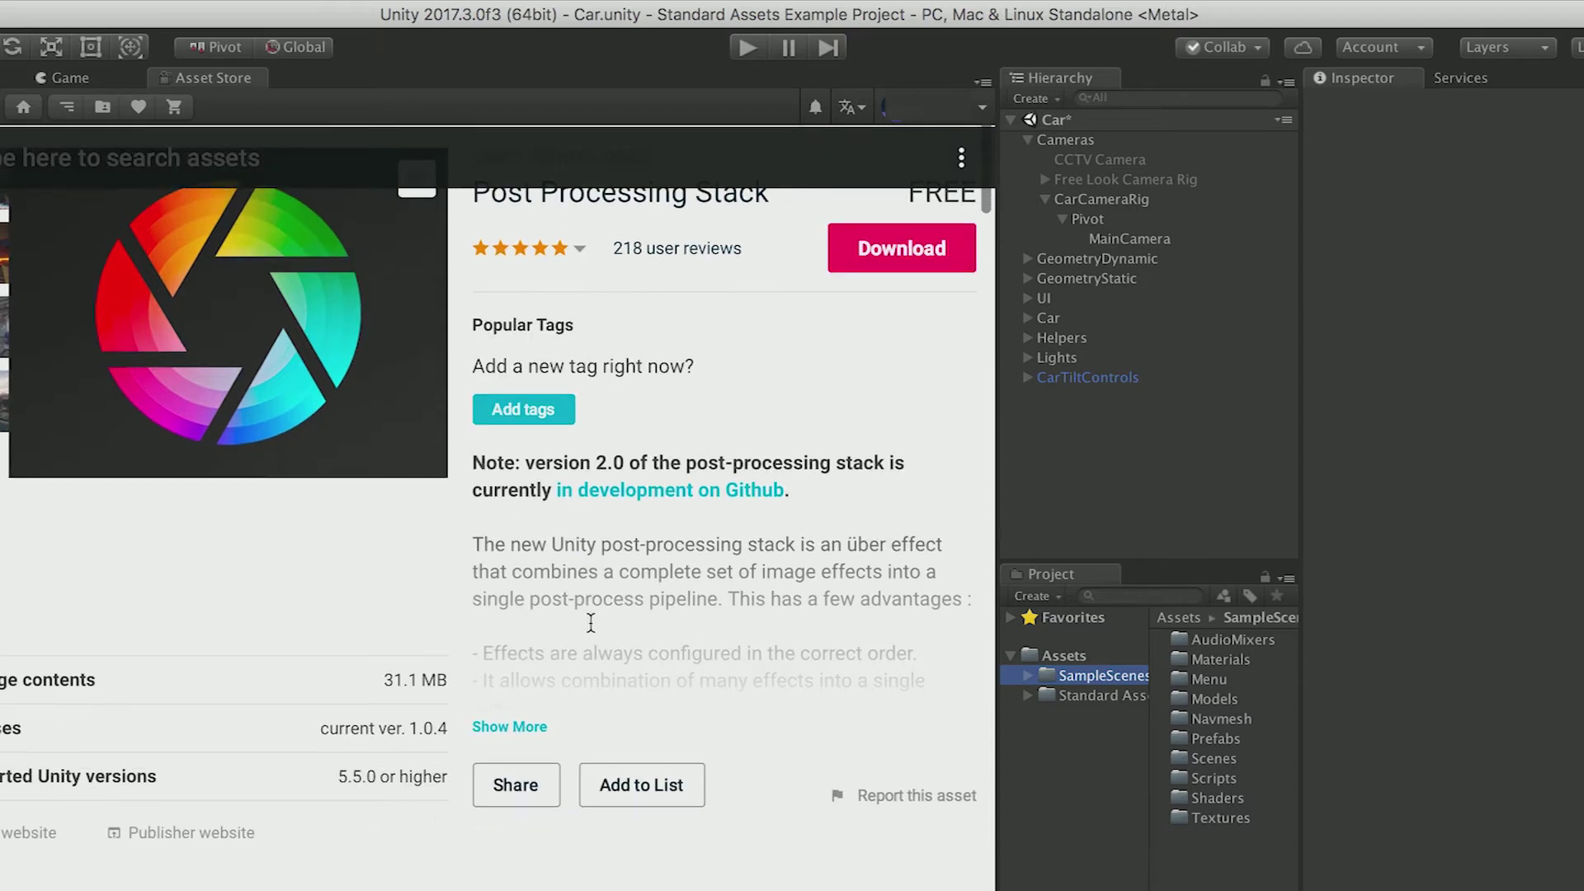
{"action": "left_click", "coordinate": [896, 268]}
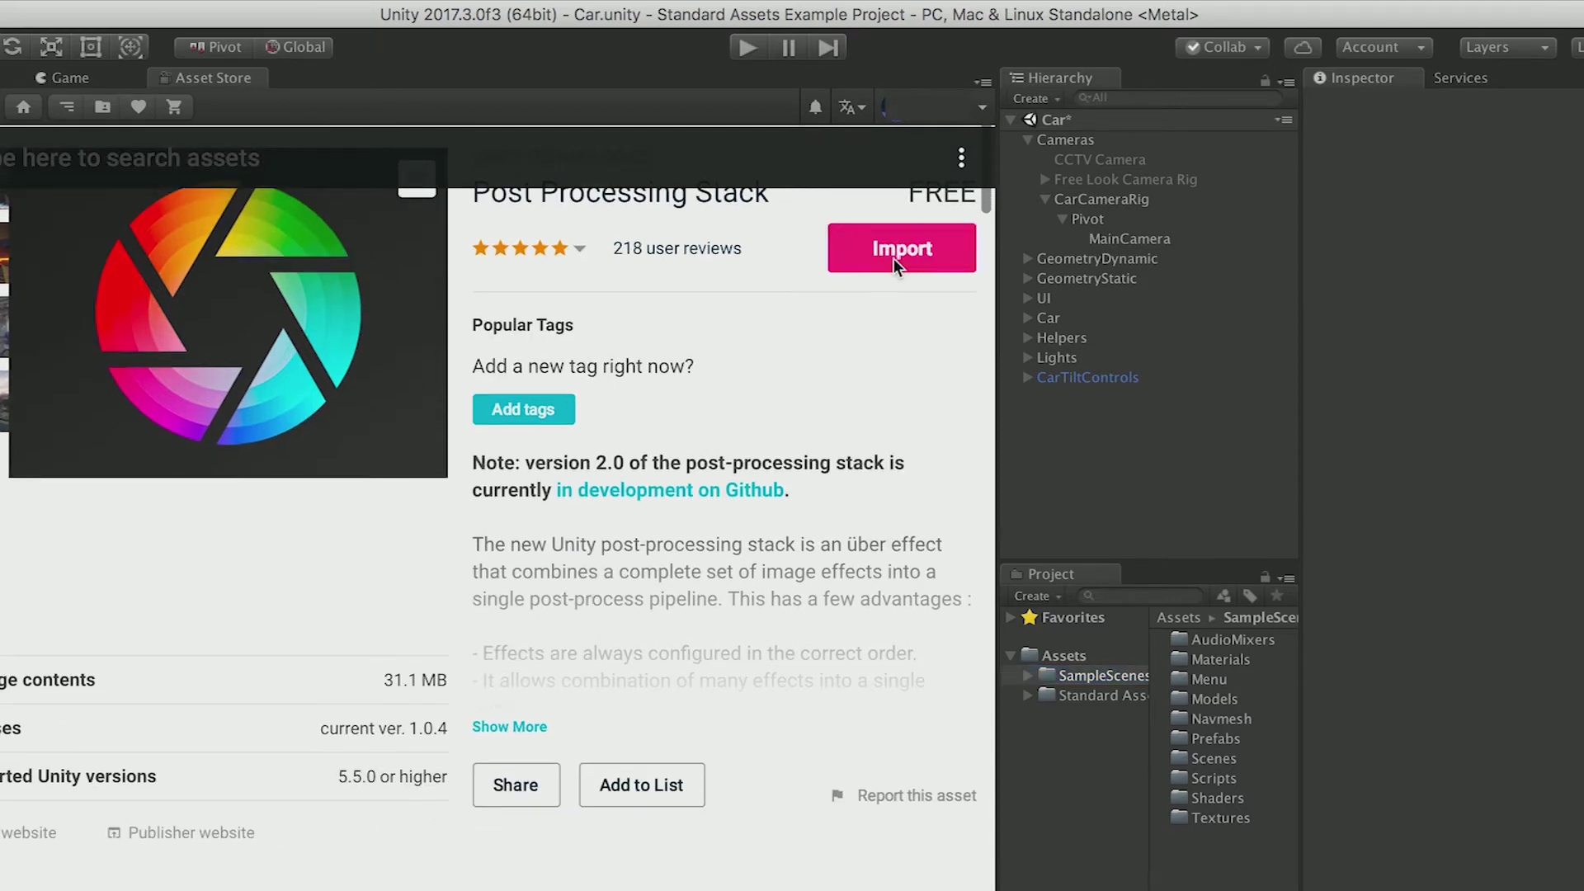
Import all files of the Post Processing Stack package and accept the automatic API update of obsolete scripts
{"action": "left_click", "coordinate": [894, 259]}
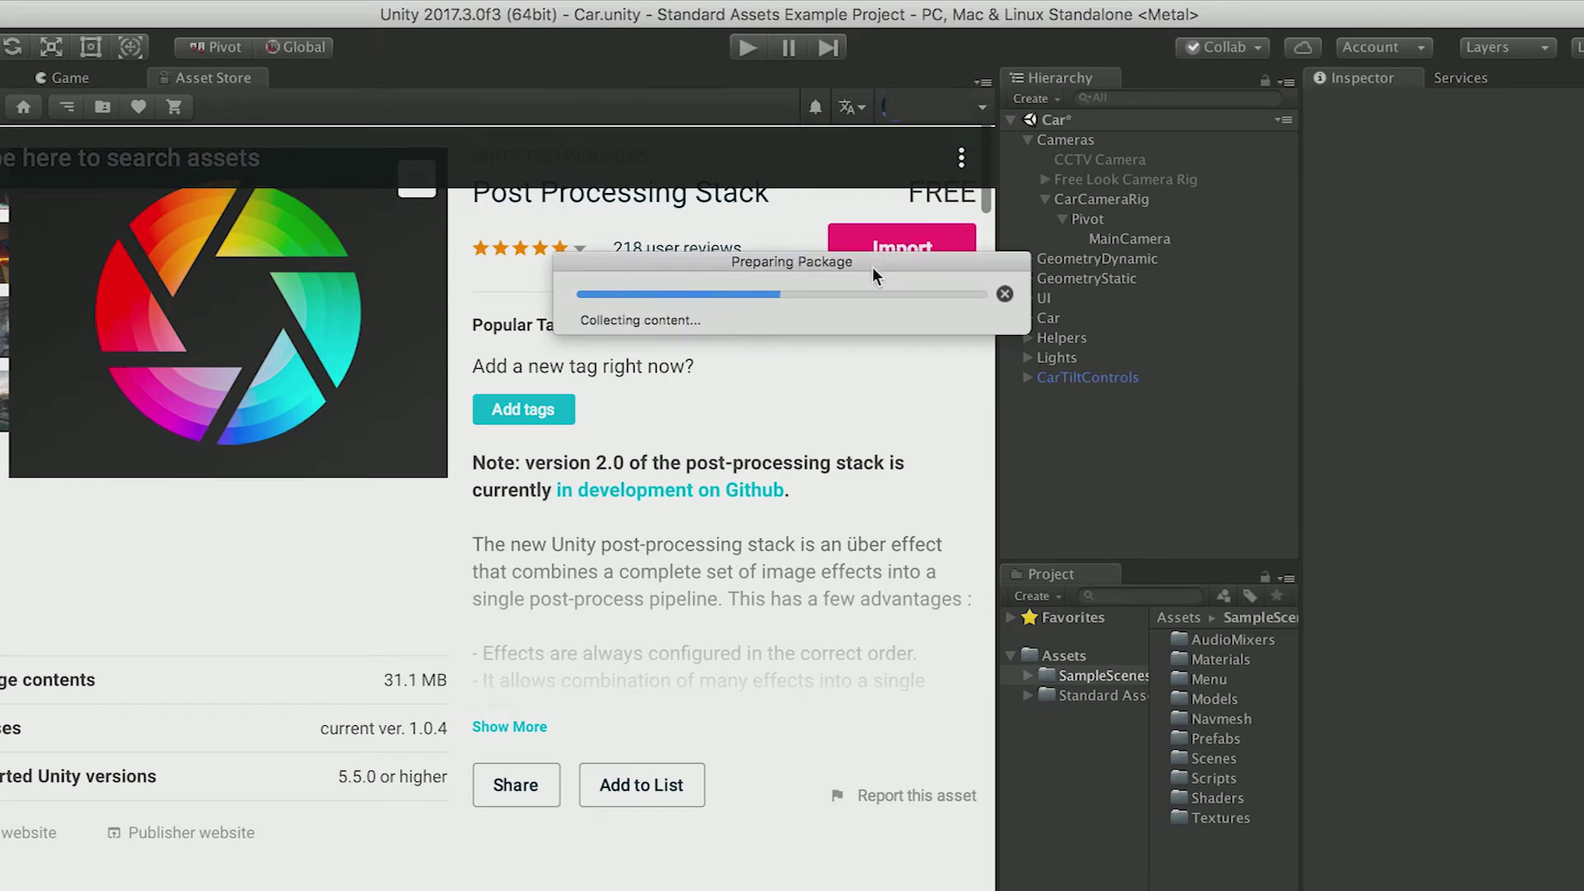
{"action": "scroll", "coordinate": [835, 637], "scroll_direction": "down", "scroll_amount": 15}
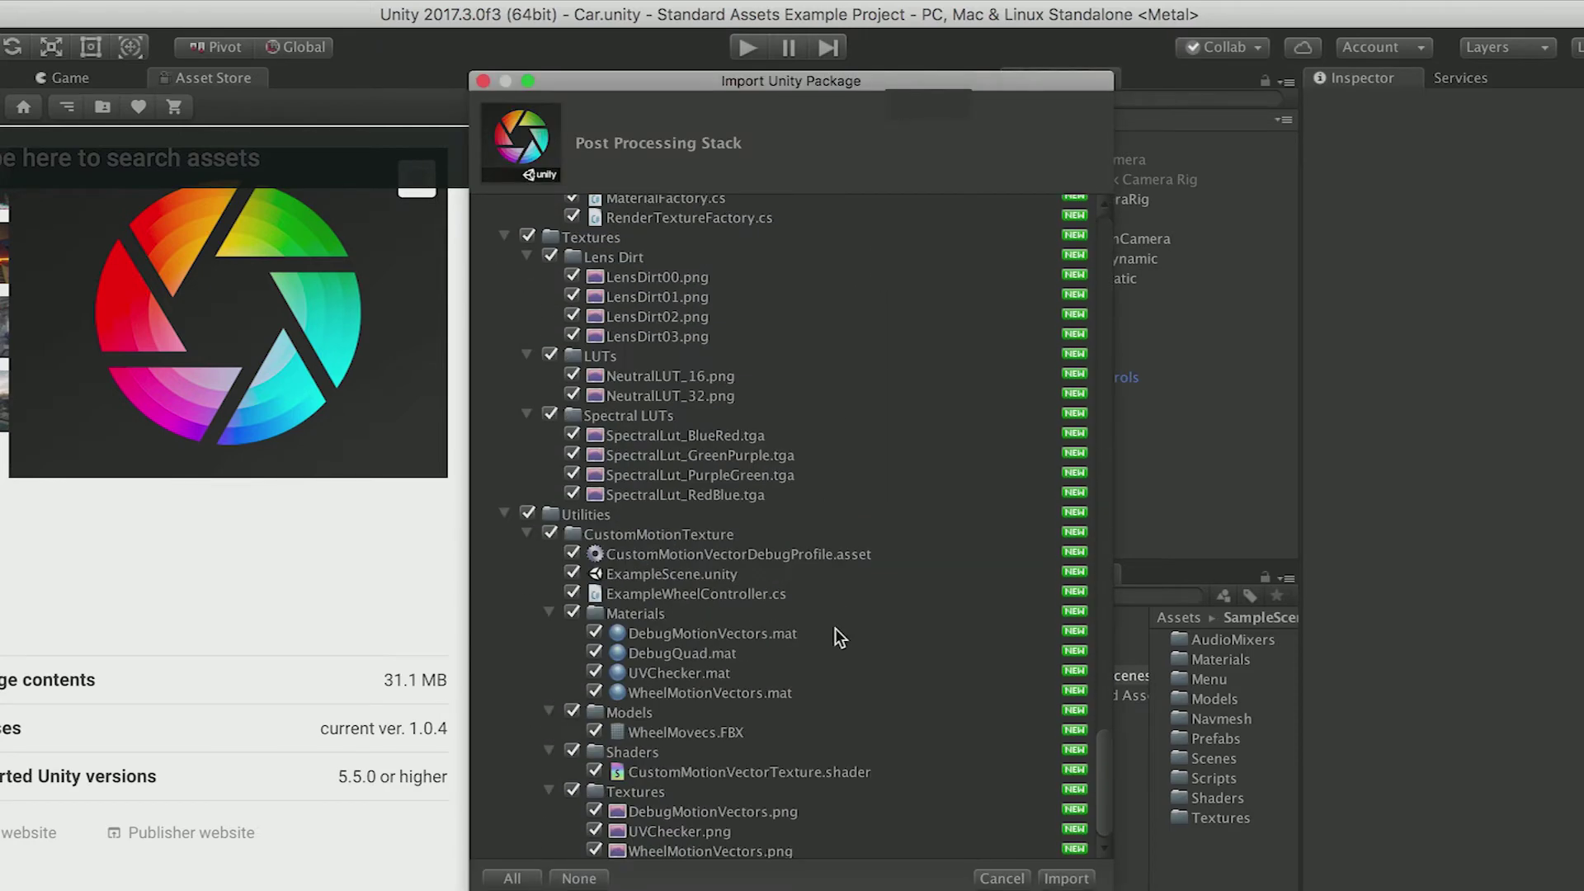
{"action": "left_click", "coordinate": [1054, 879]}
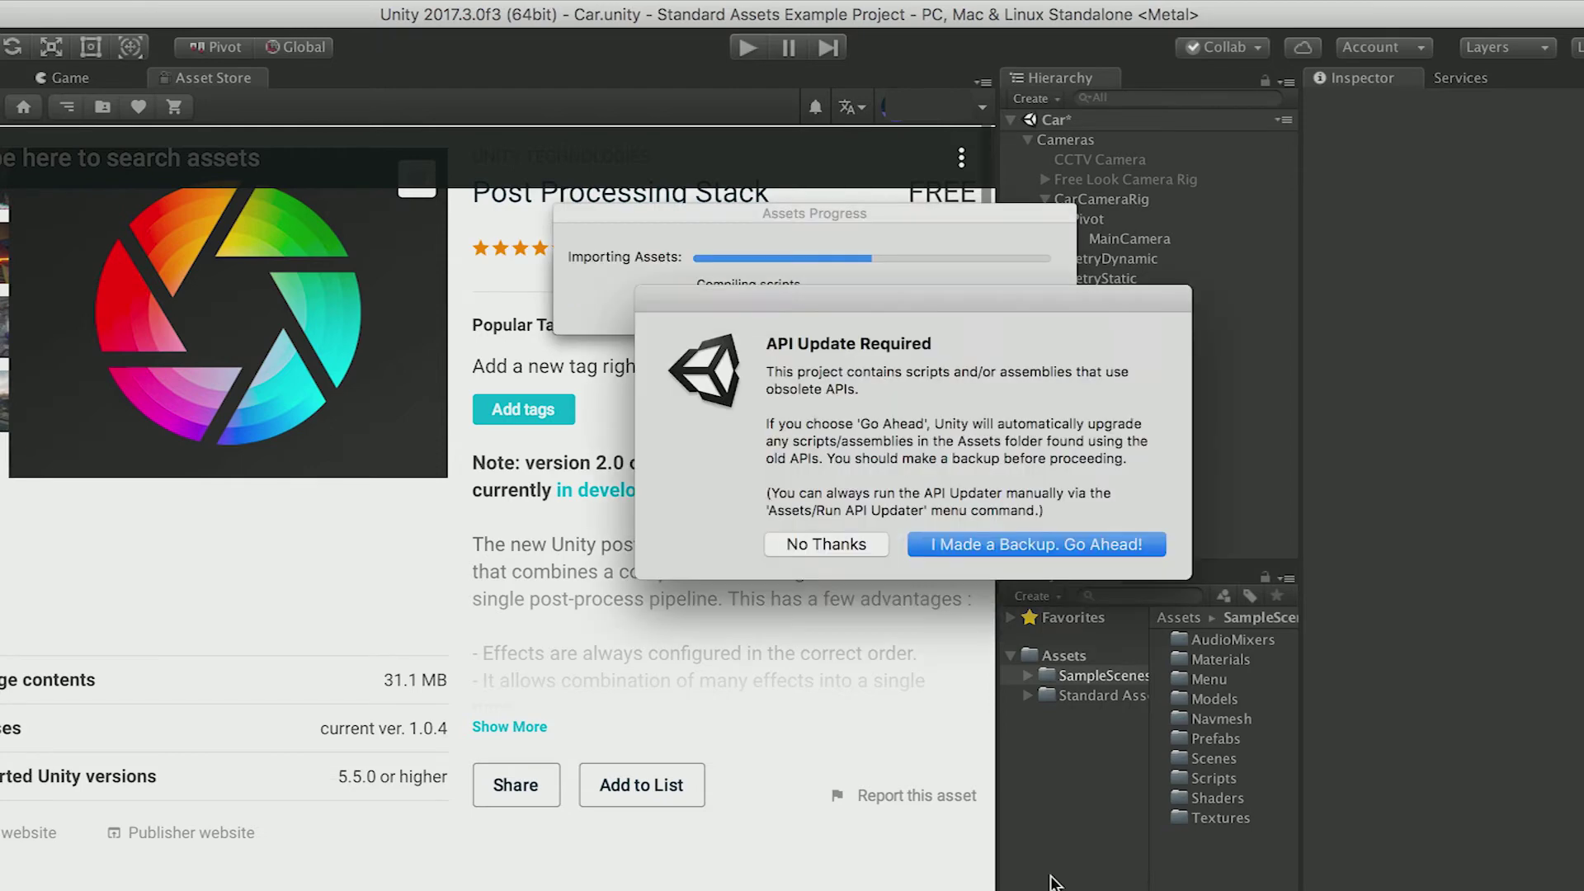
{"action": "left_click", "coordinate": [975, 545]}
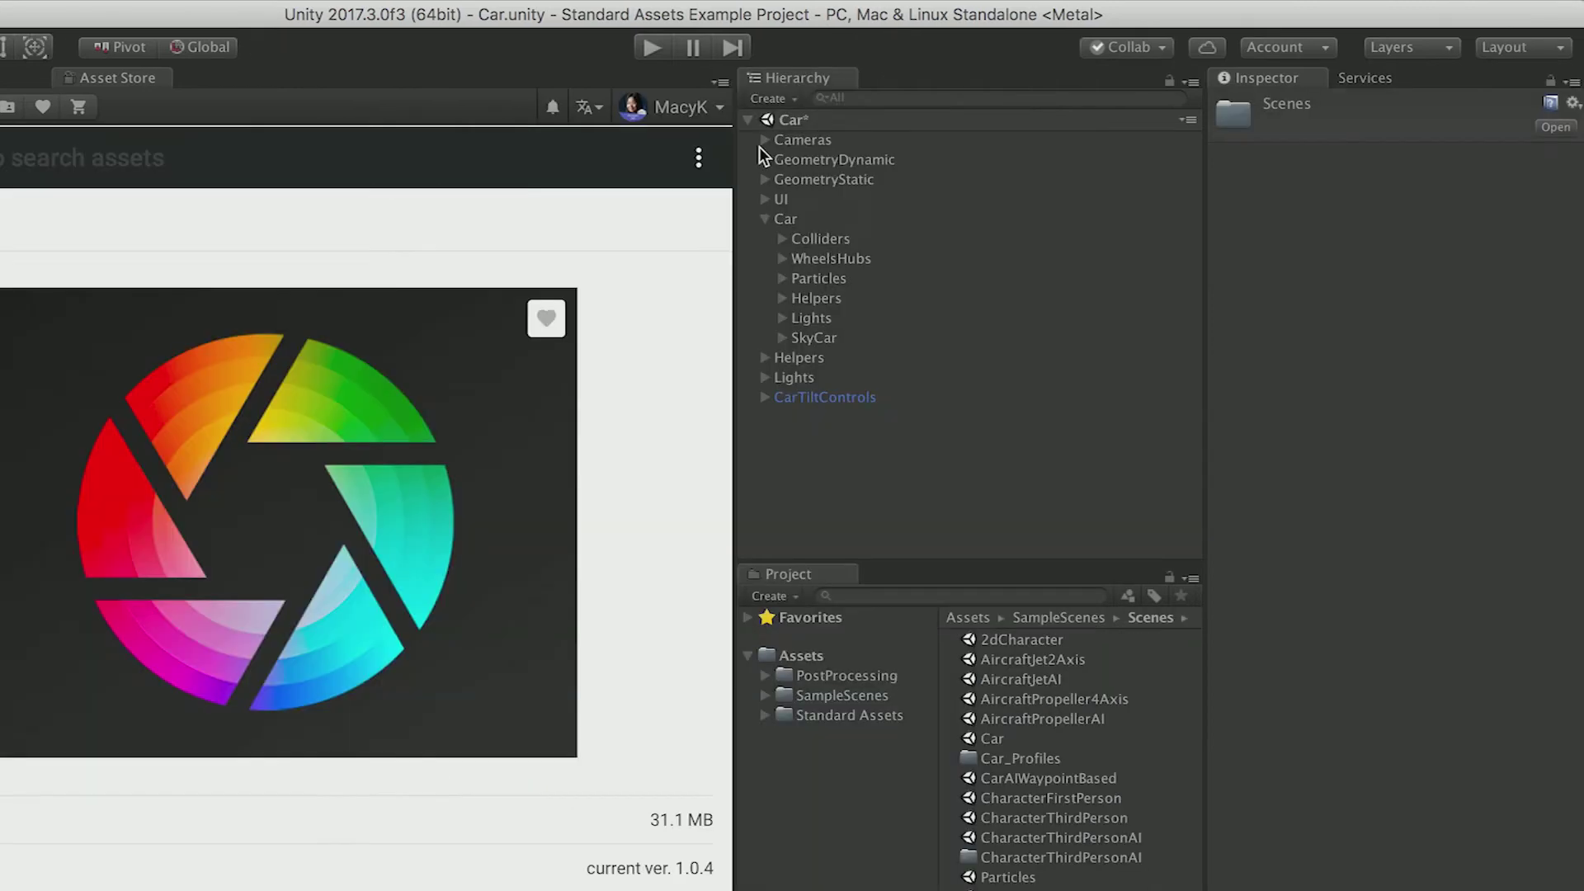
Select MainCamera under Cameras/CarCameraRig/Pivot and add a Post-Processing Behaviour component to it, with the Game view displayed
{"action": "left_click", "coordinate": [861, 138]}
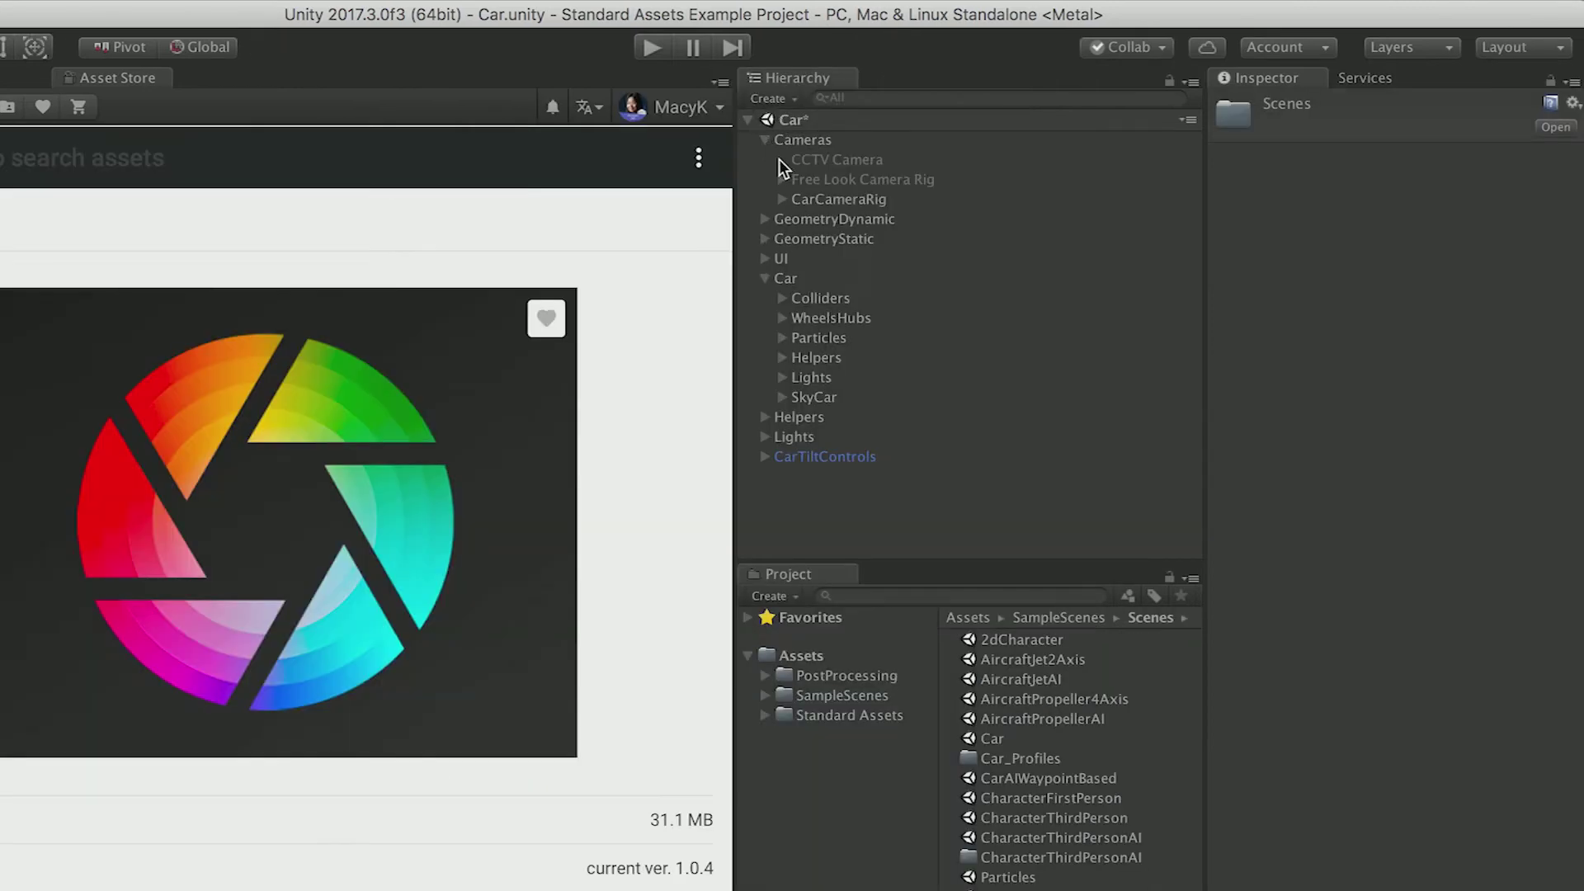
{"action": "left_click", "coordinate": [782, 199]}
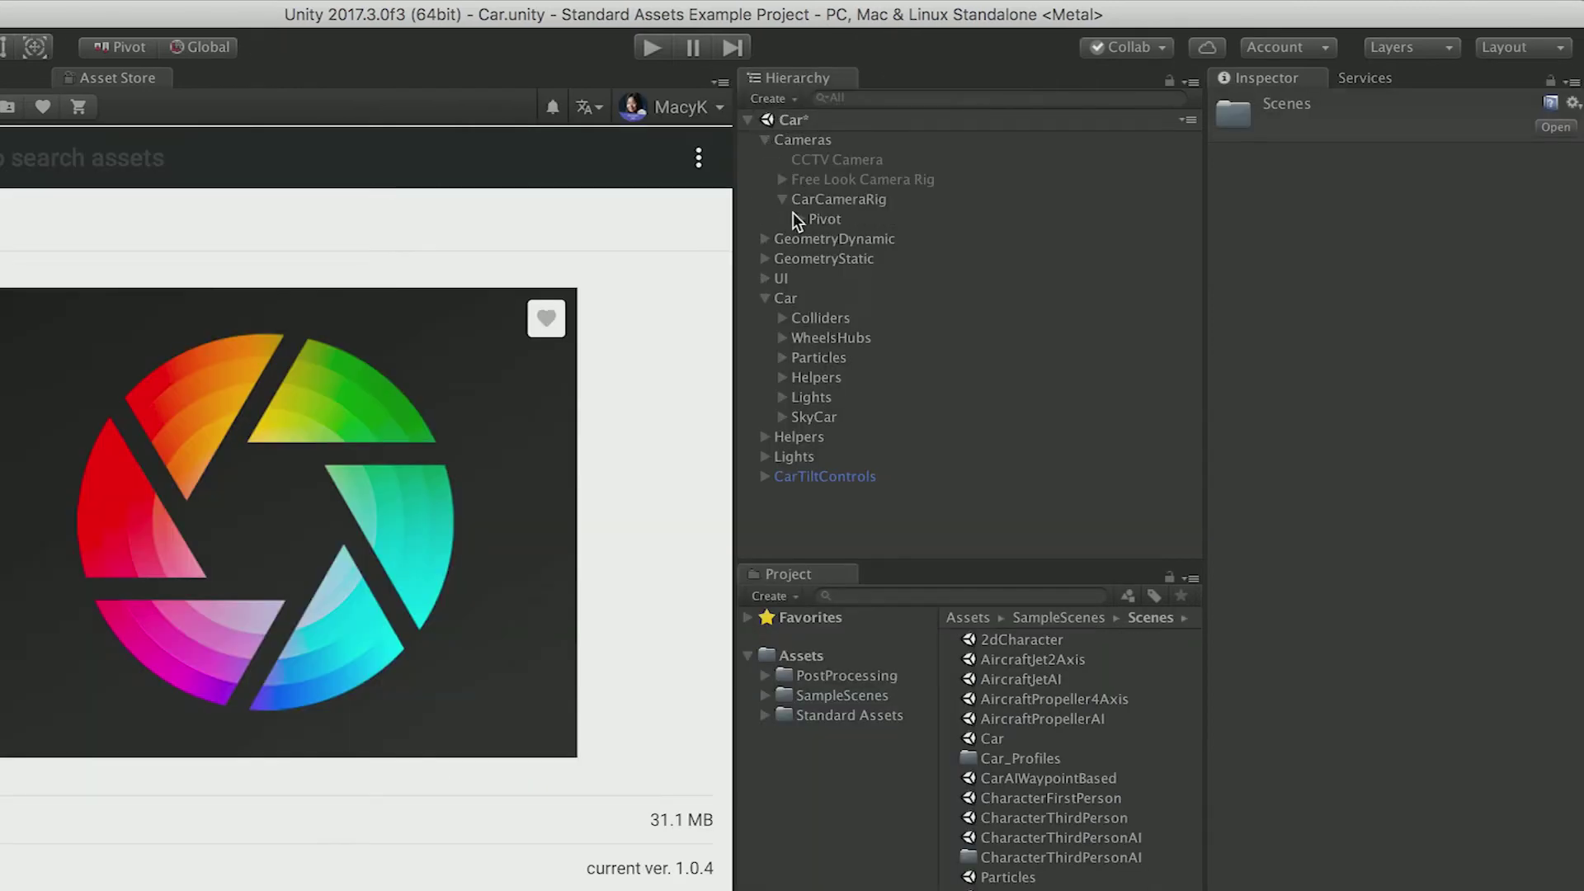
{"action": "left_click", "coordinate": [799, 220]}
{"action": "left_click", "coordinate": [825, 240]}
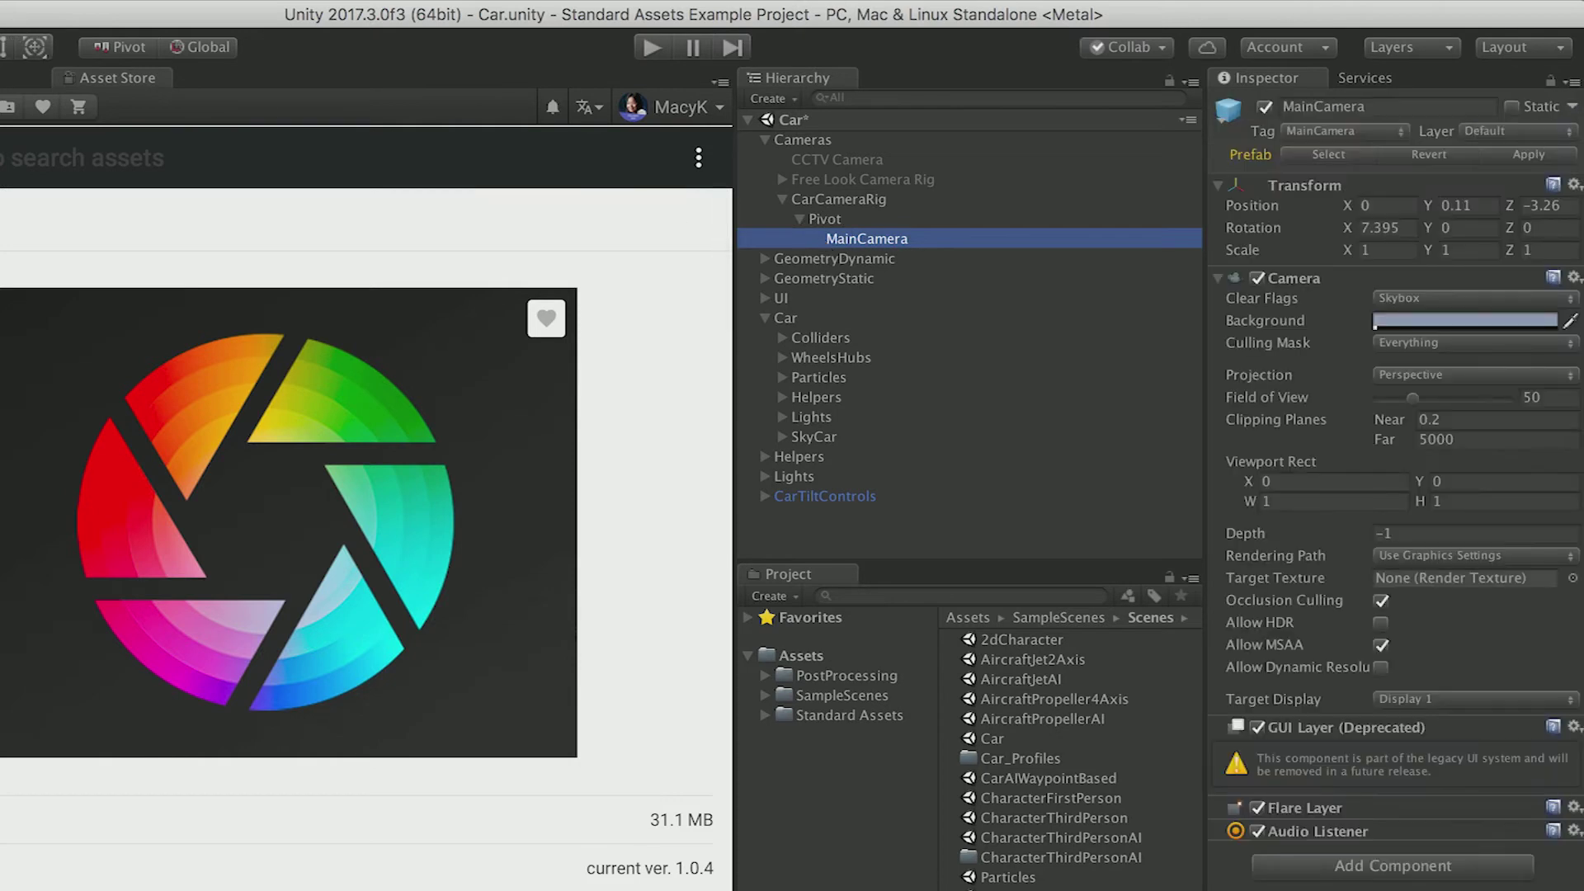
{"action": "left_click", "coordinate": [17, 77]}
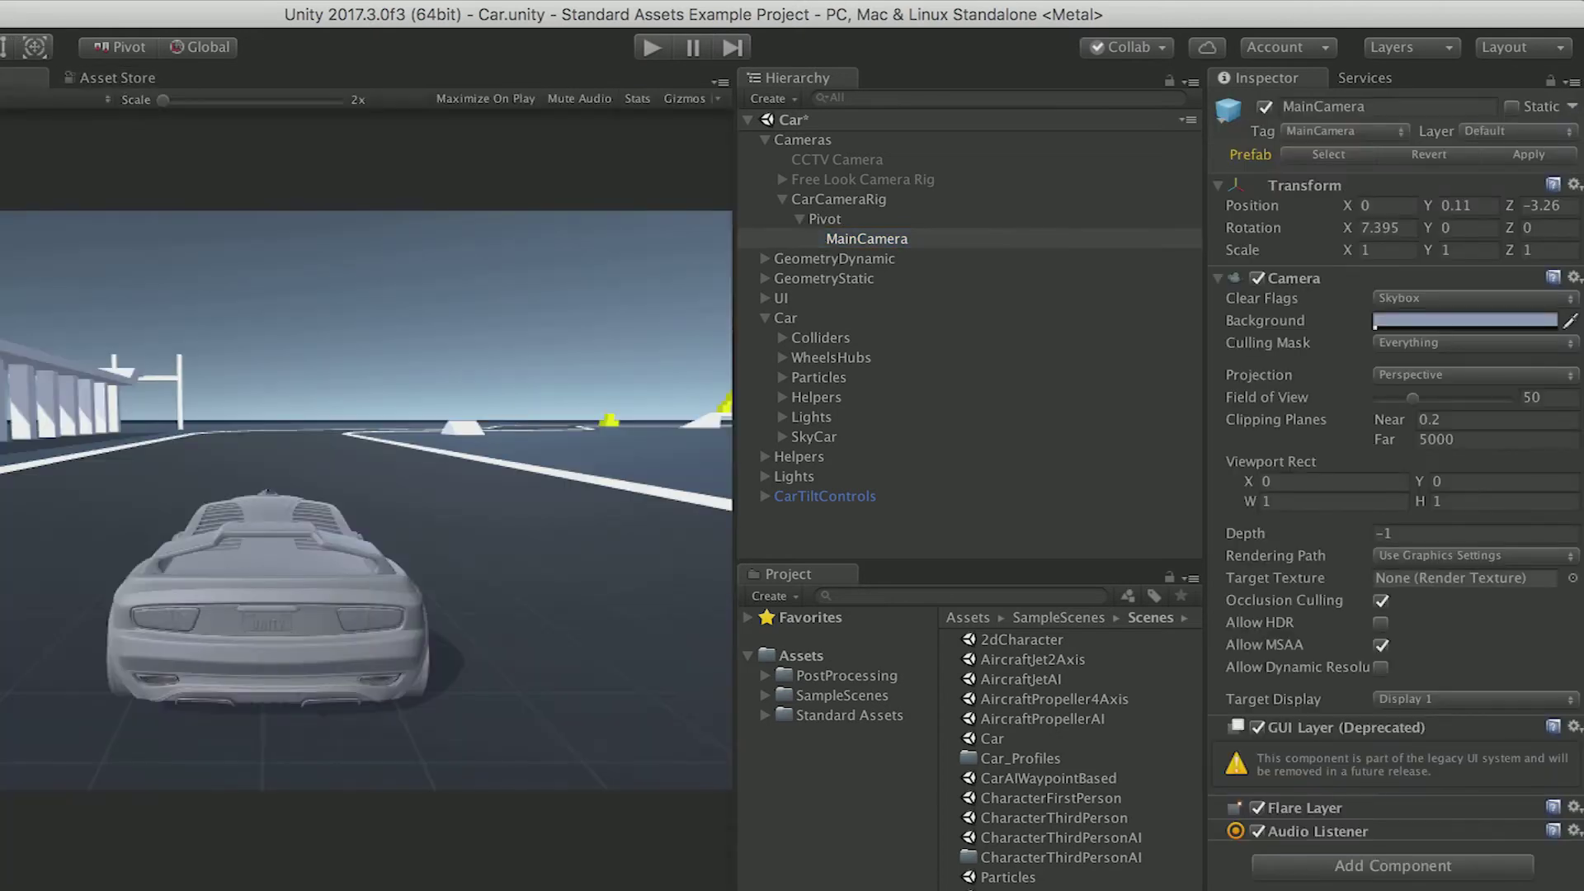
{"action": "left_click", "coordinate": [1338, 866]}
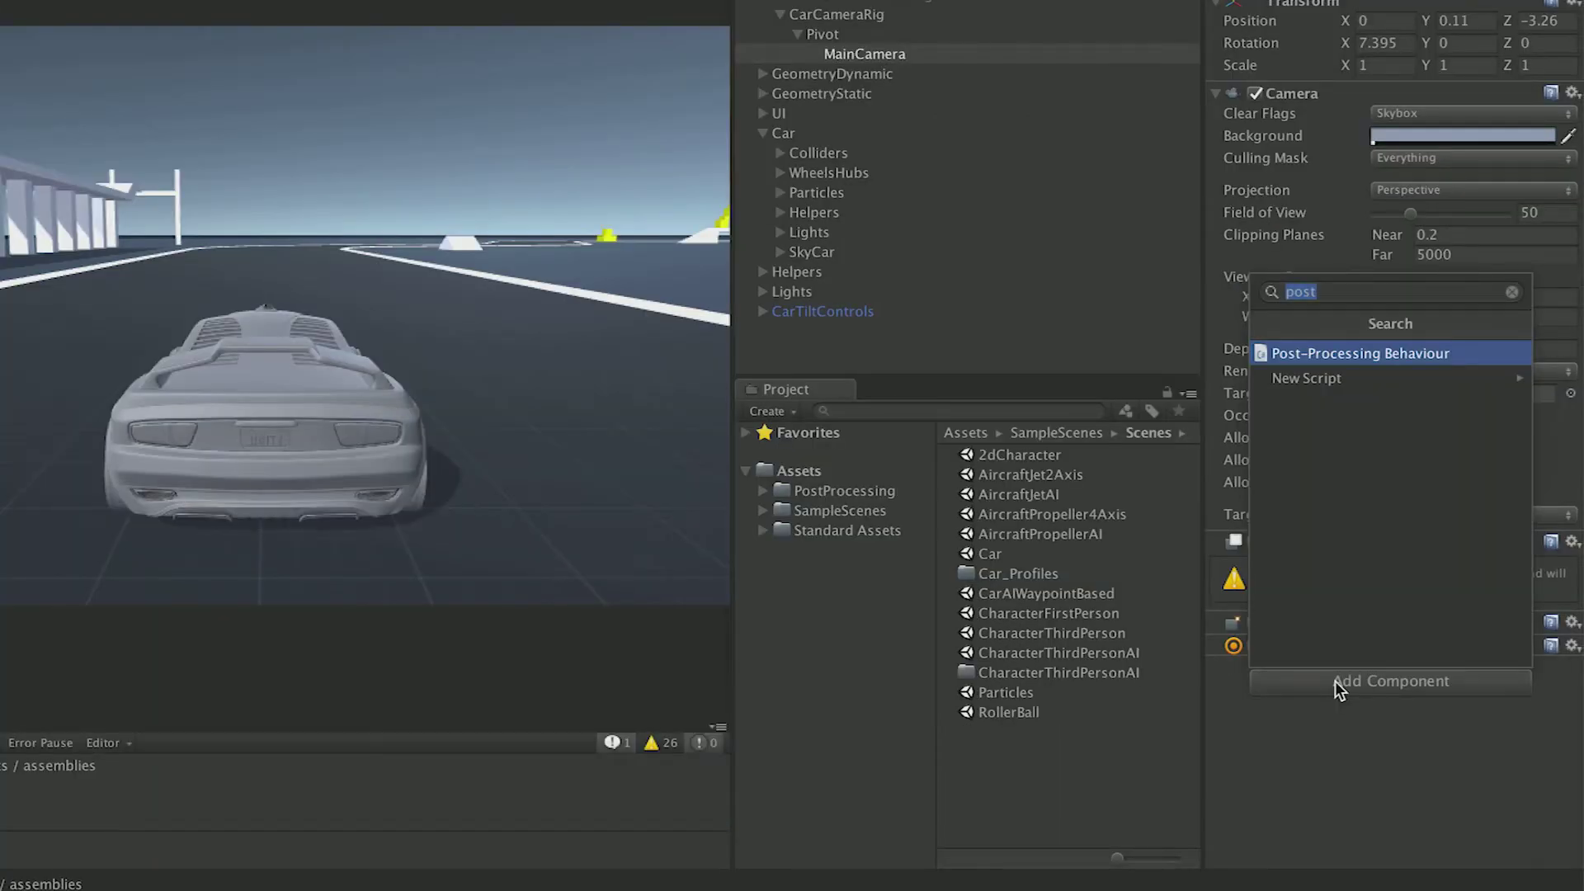
{"action": "key", "text": "Return"}
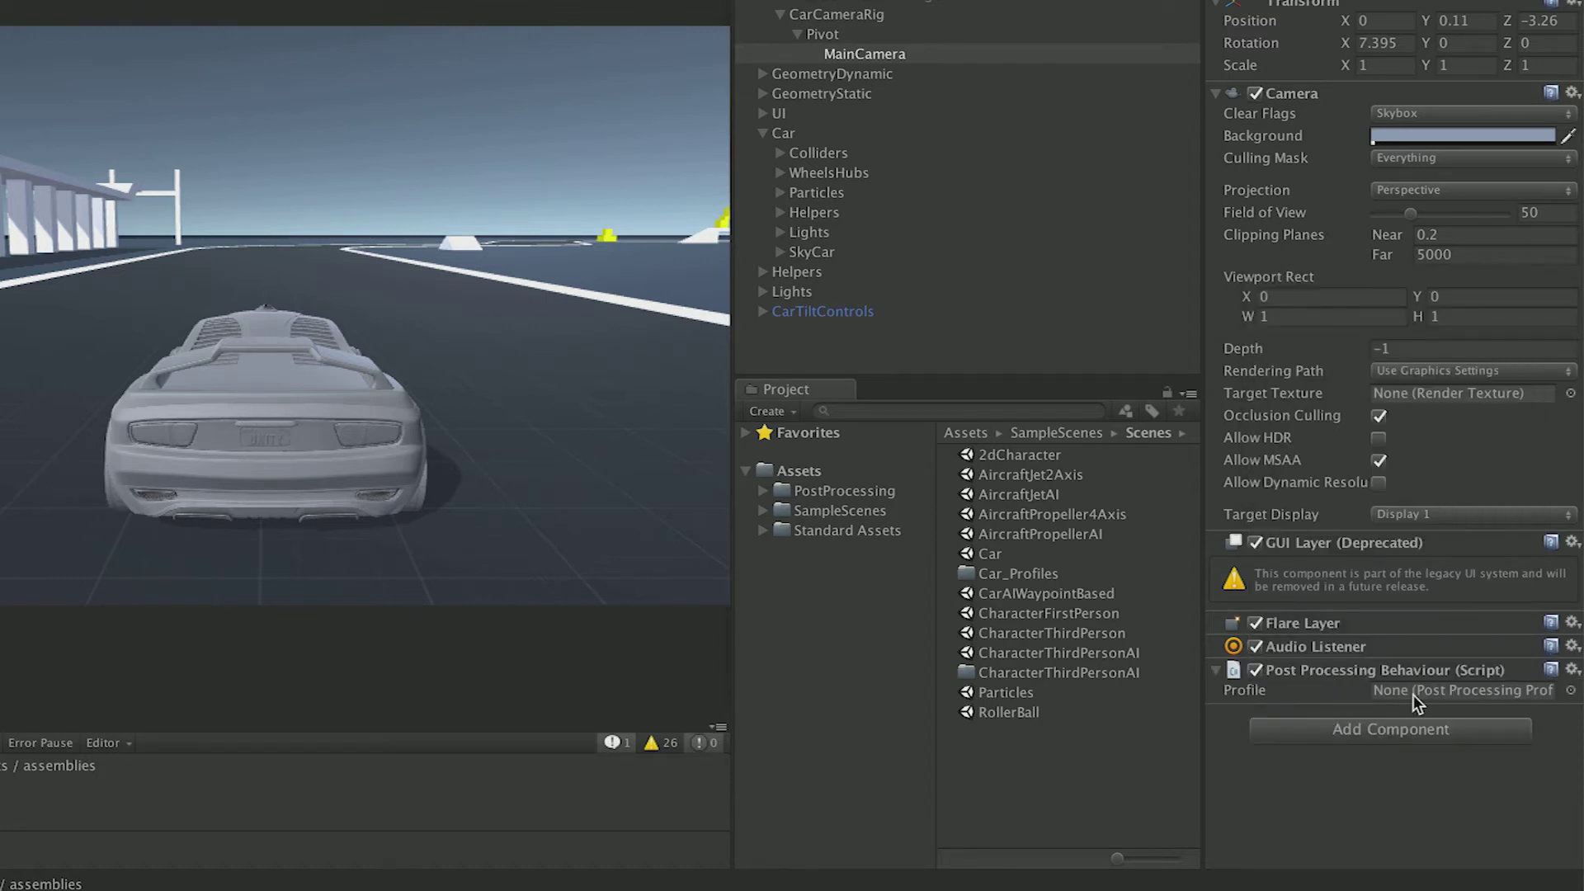
{"action": "left_click", "coordinate": [1570, 690]}
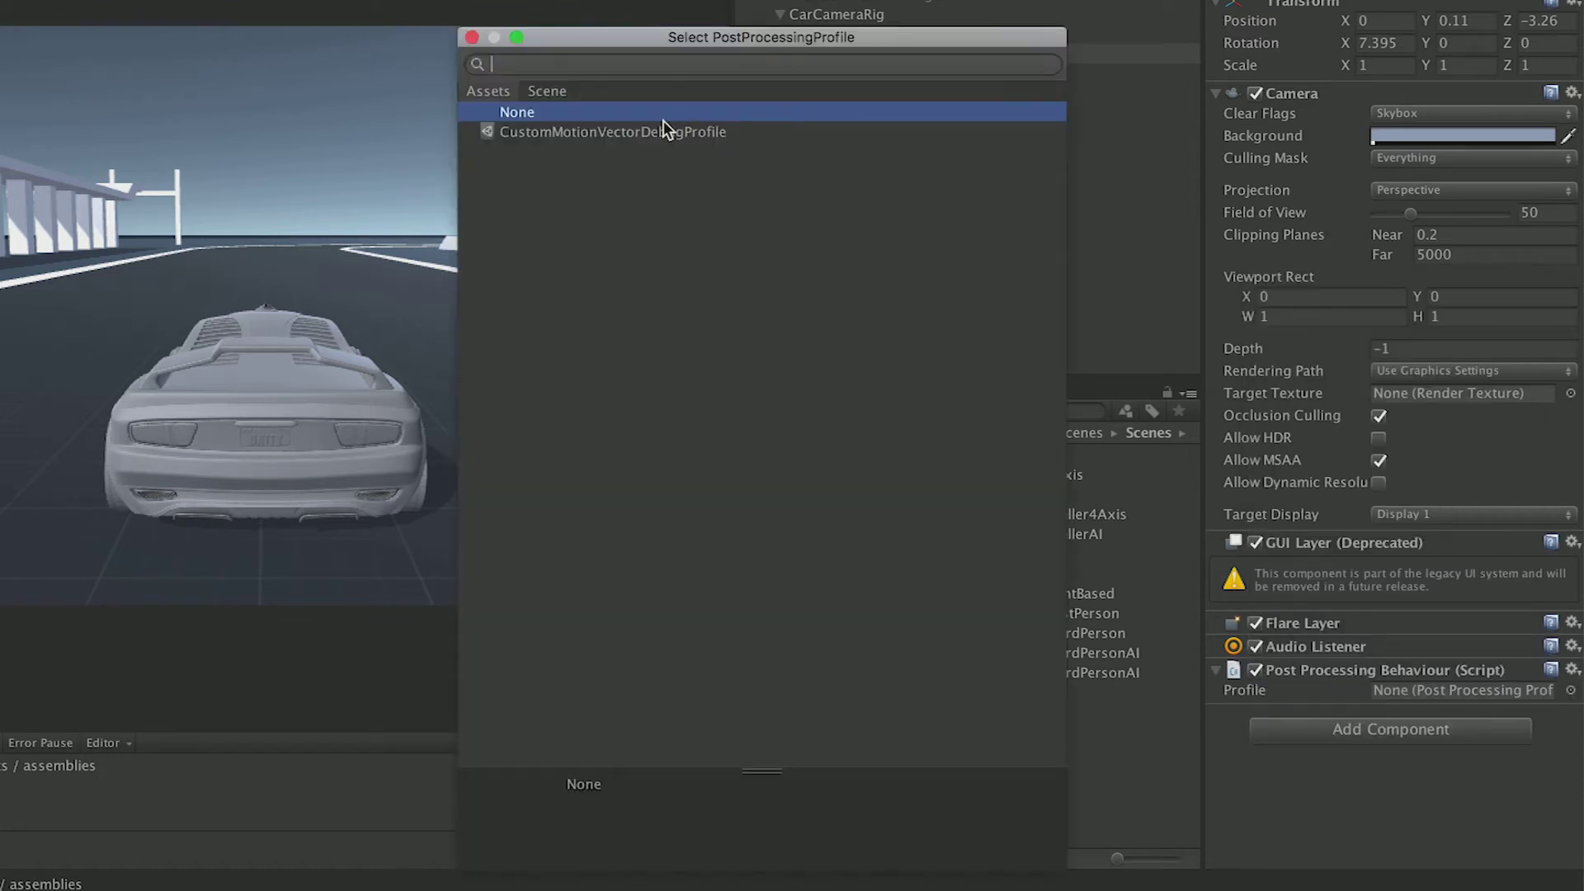
{"action": "double_click", "coordinate": [635, 132]}
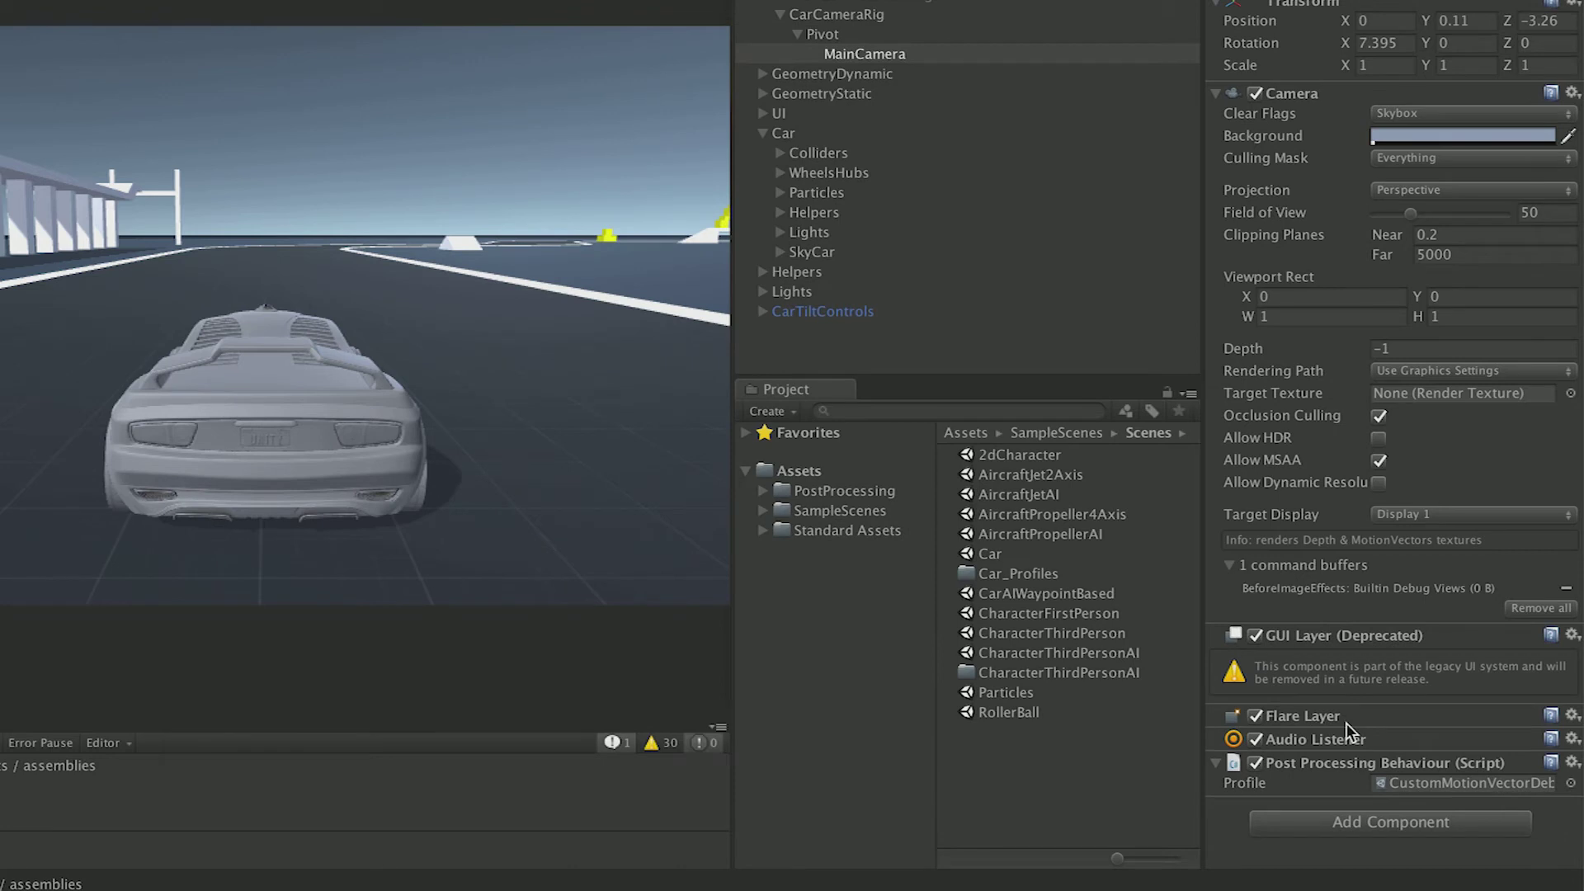
{"action": "left_click", "coordinate": [1429, 785]}
{"action": "left_click", "coordinate": [1135, 457]}
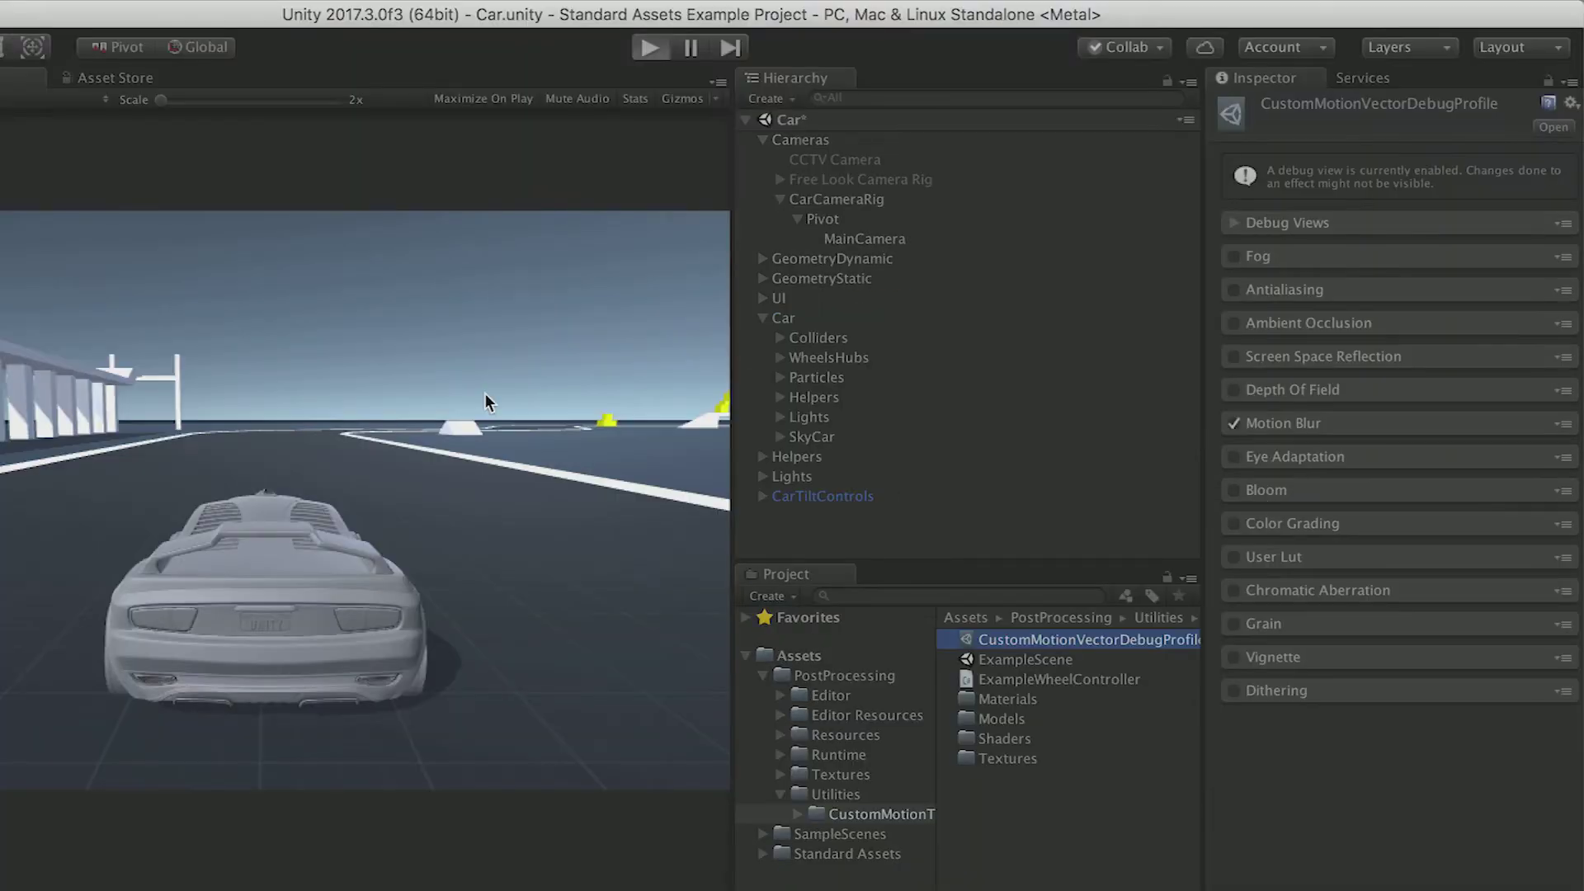
Run the Car scene with the Motion Blur profile, drive the car while steering both ways, and stop the scene
{"action": "key", "text": "super+p"}
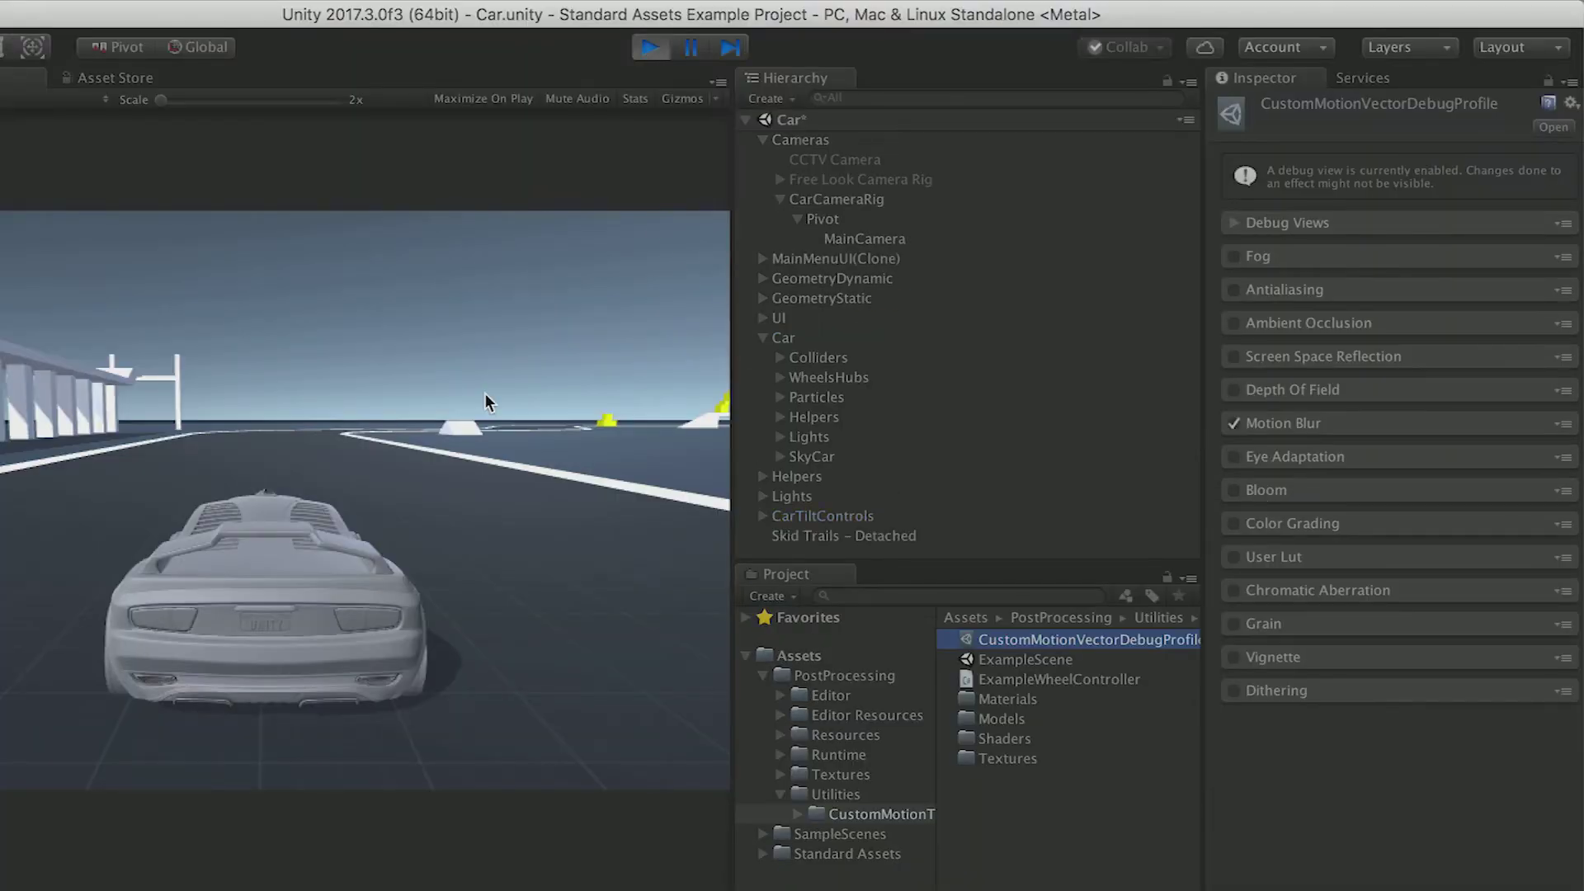
{"action": "key", "text": "Up"}
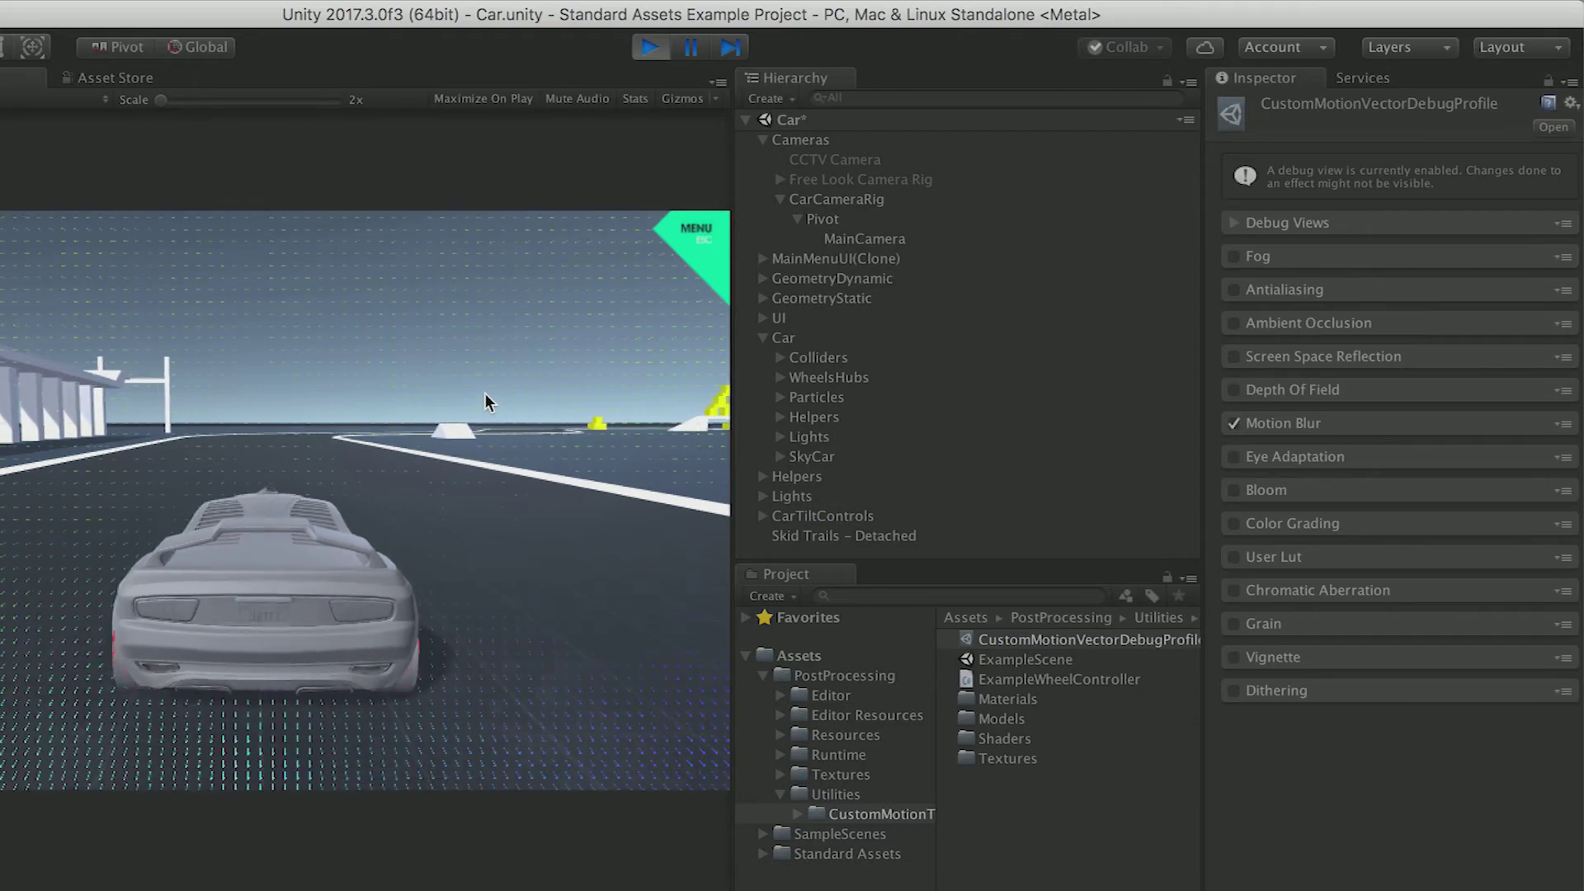
{"action": "key", "text": "Right"}
{"action": "key", "text": "Left"}
{"action": "key", "text": "Right"}
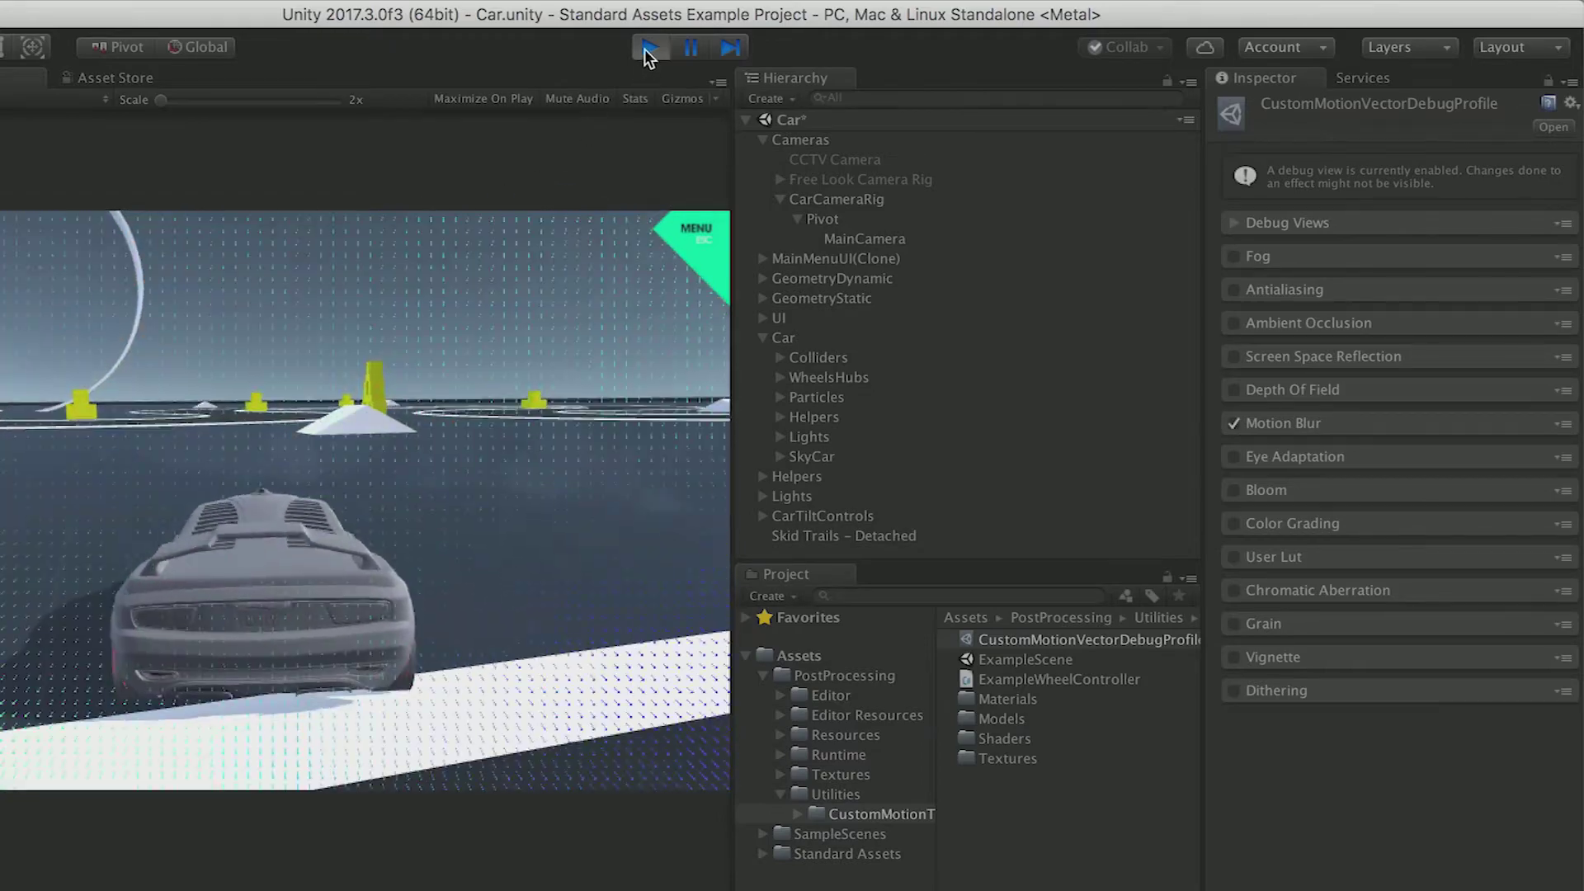
{"action": "left_click", "coordinate": [648, 48]}
Disable Motion Blur in the post-processing profile, enable Depth Of Field and expand its settings
{"action": "left_click", "coordinate": [1298, 423]}
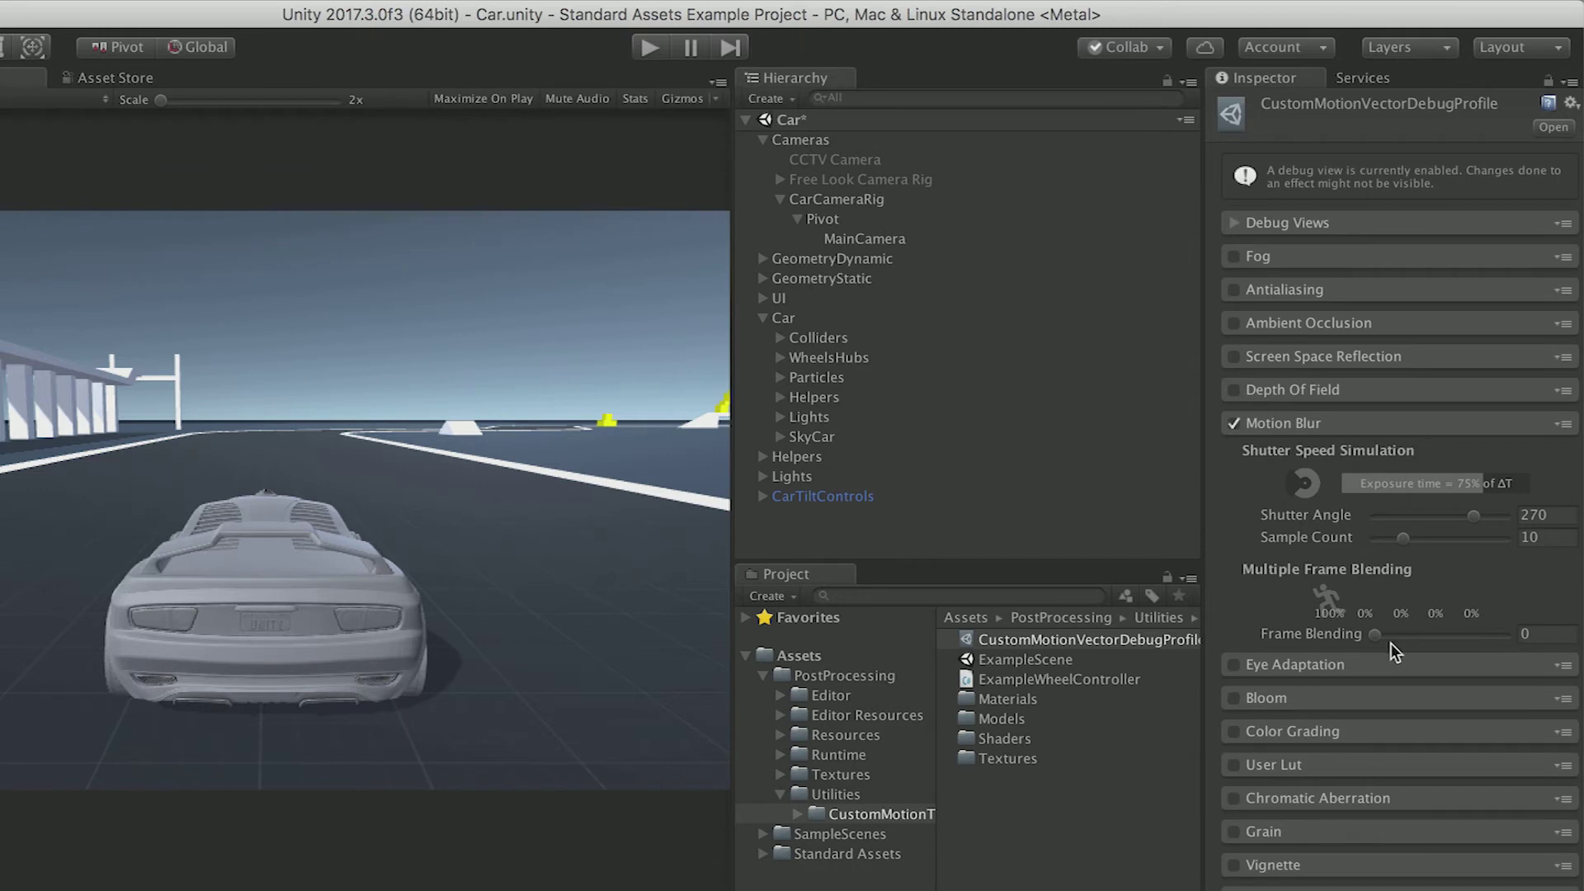
{"action": "left_click", "coordinate": [1233, 425]}
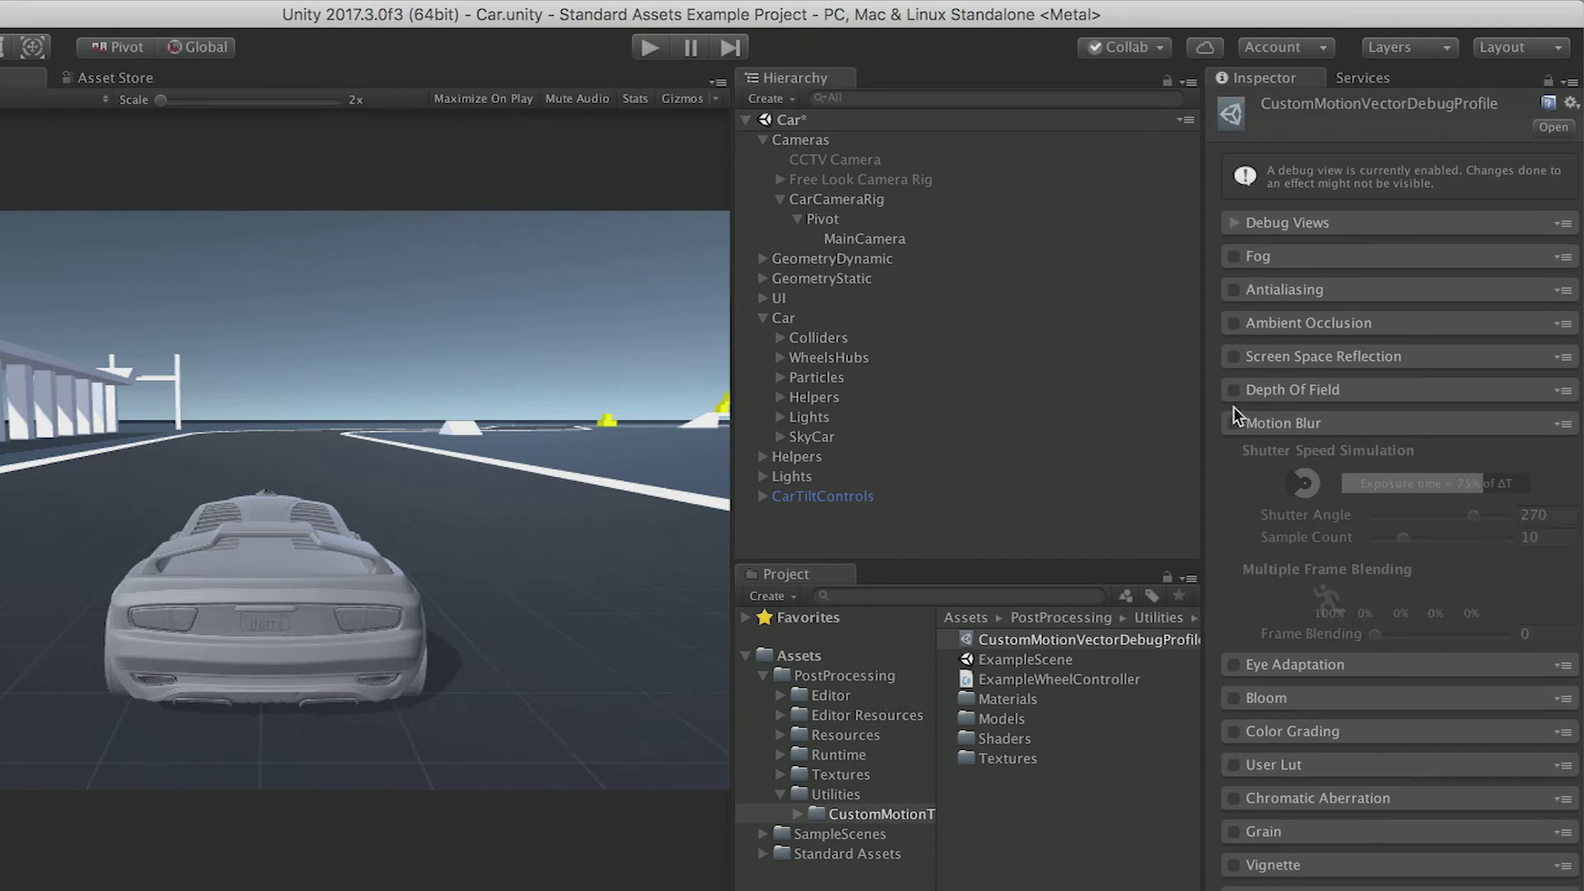
{"action": "left_click", "coordinate": [1233, 390]}
{"action": "left_click", "coordinate": [1284, 392]}
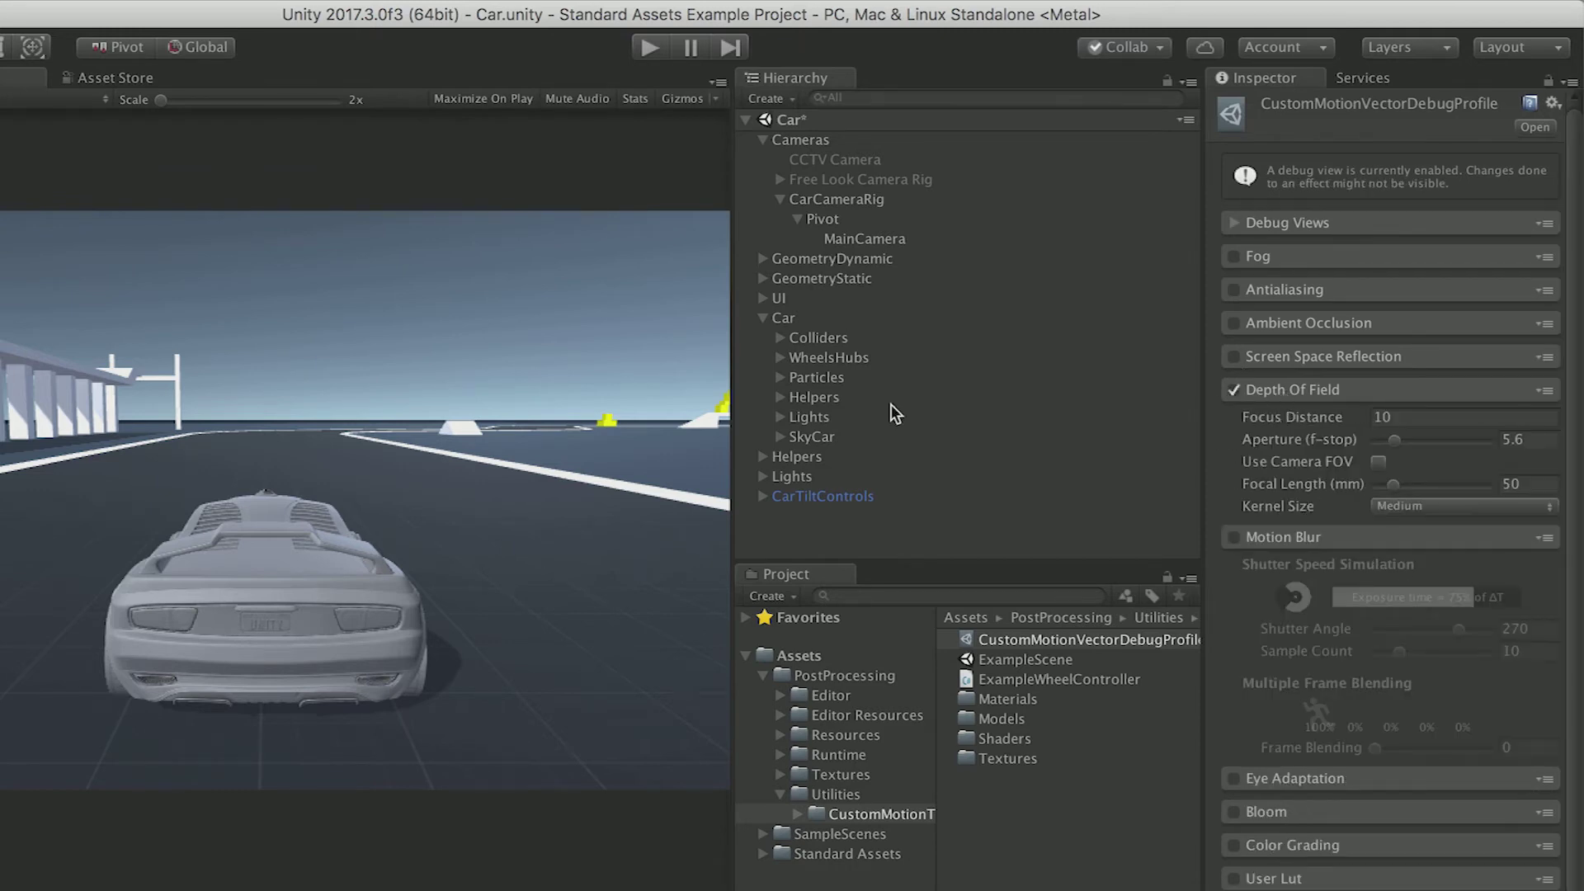
Run the Car scene with Depth Of Field enabled, steer the car left and right, and stop the scene
{"action": "left_click", "coordinate": [654, 47]}
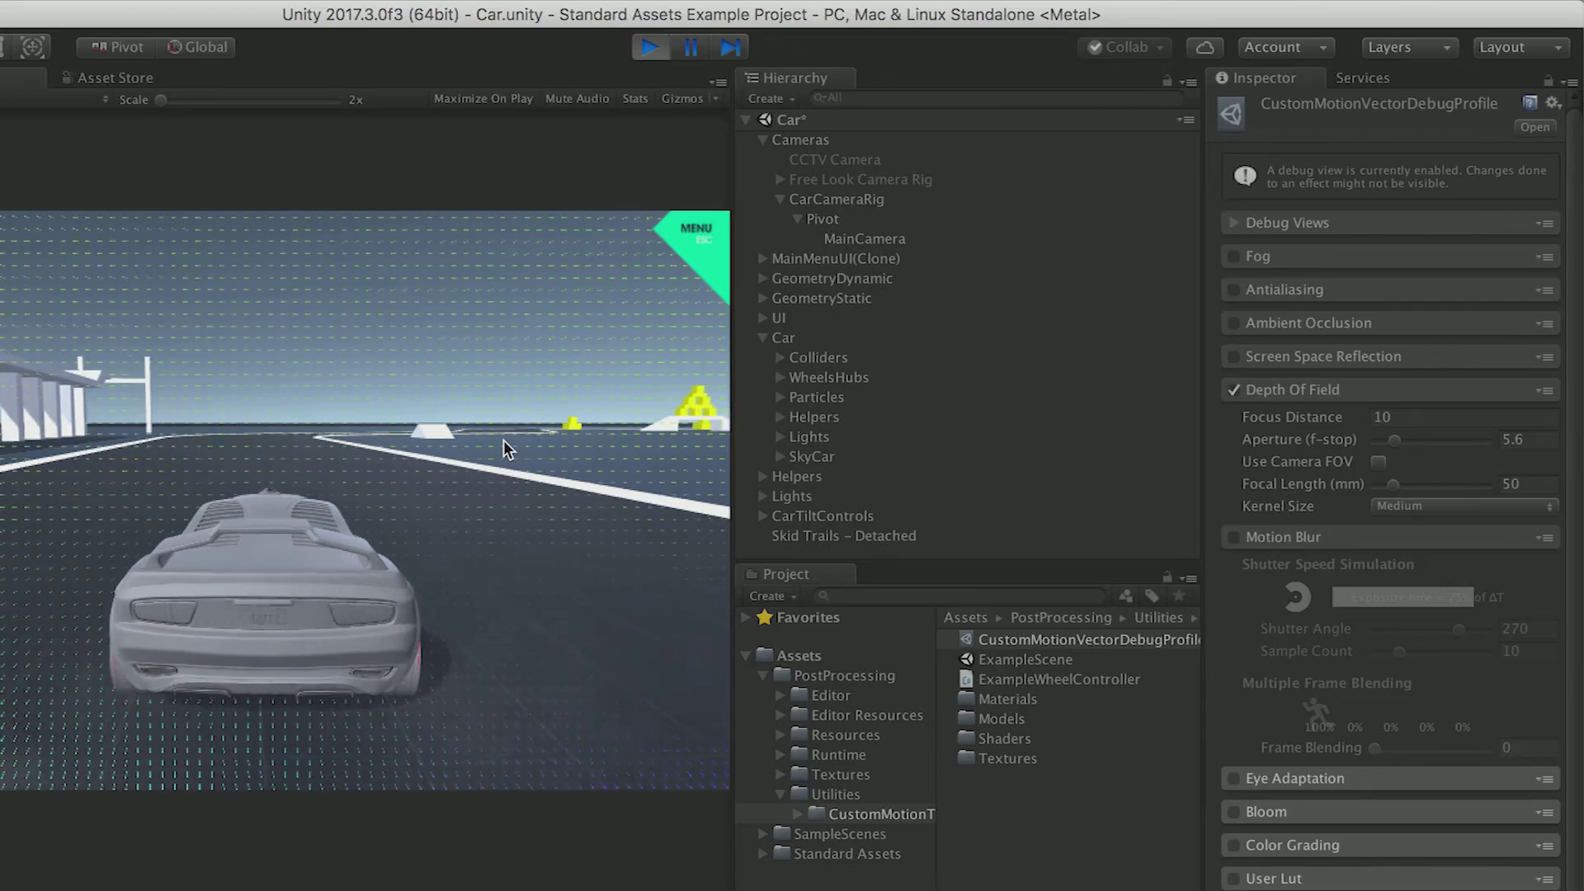
{"action": "key", "text": "Left"}
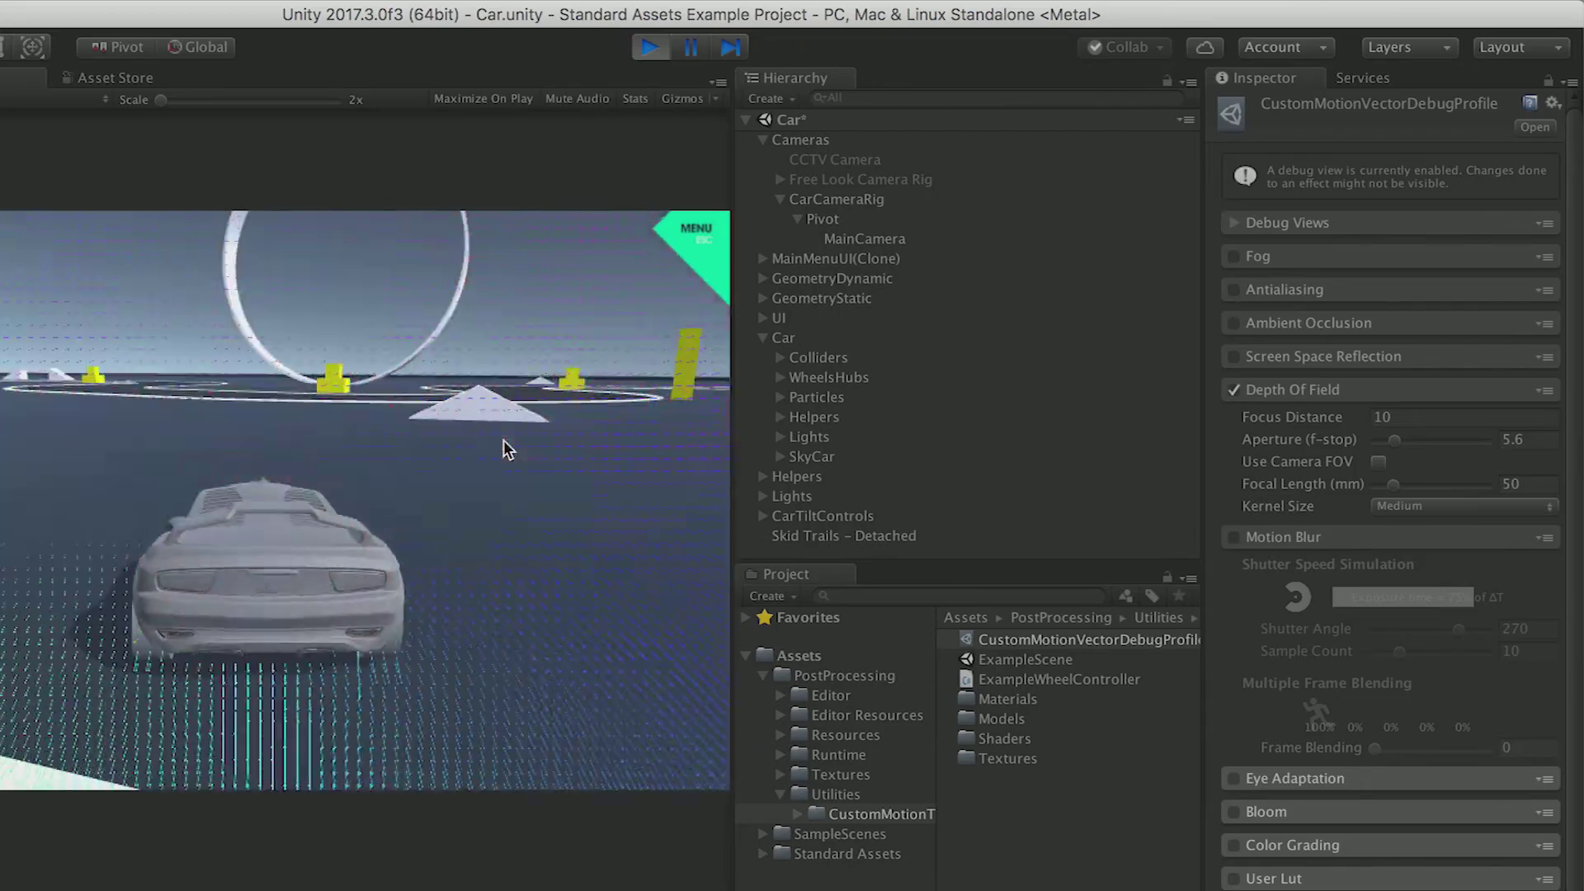
{"action": "key", "text": "Right"}
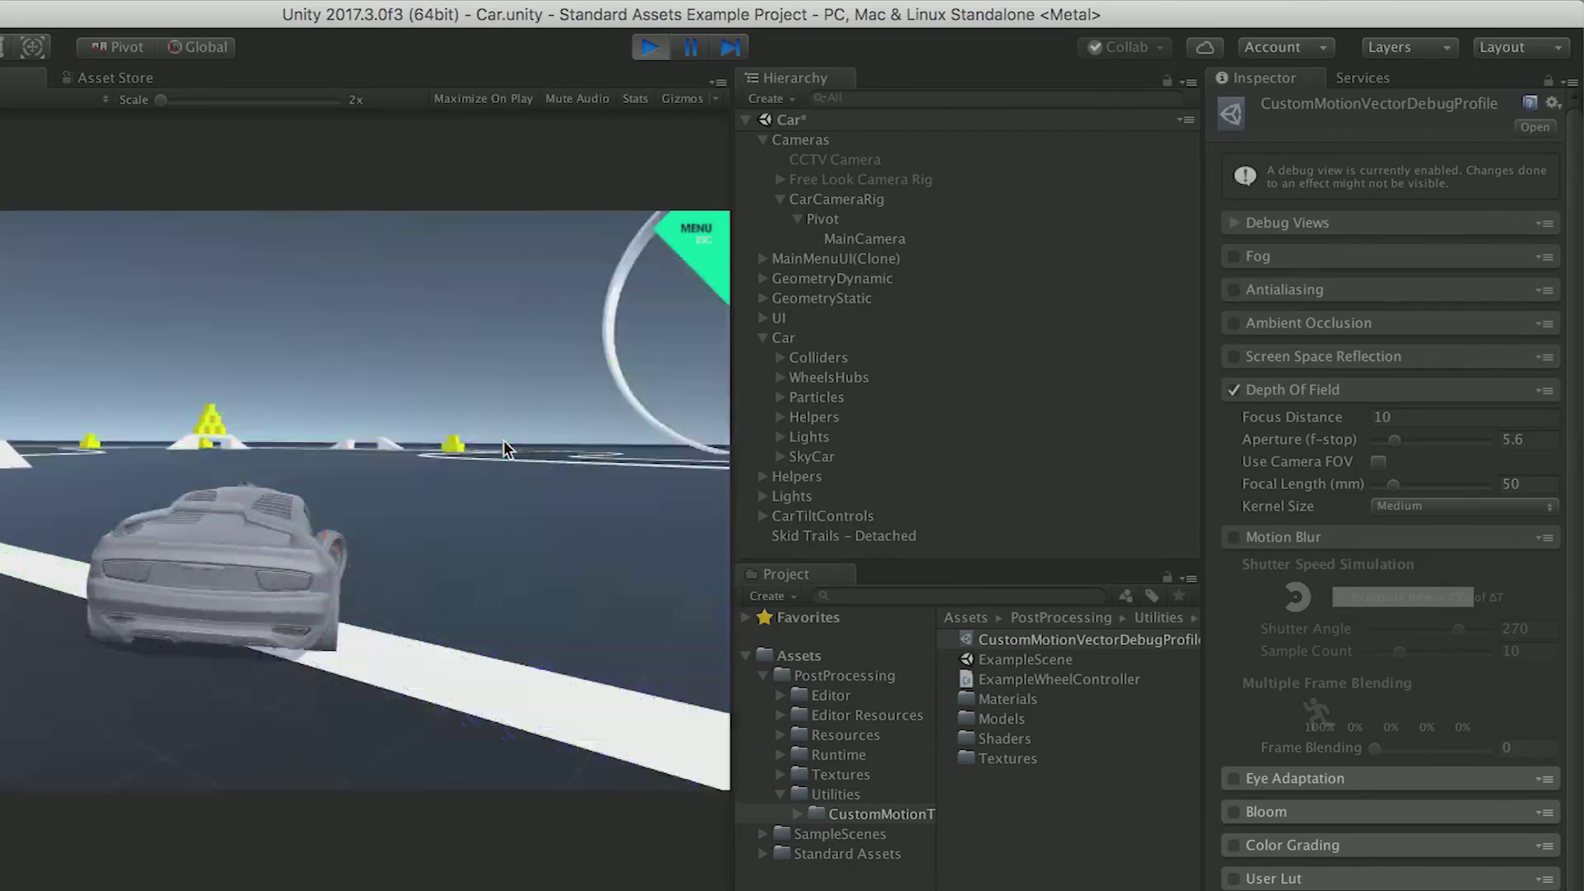
{"action": "left_click", "coordinate": [650, 48]}
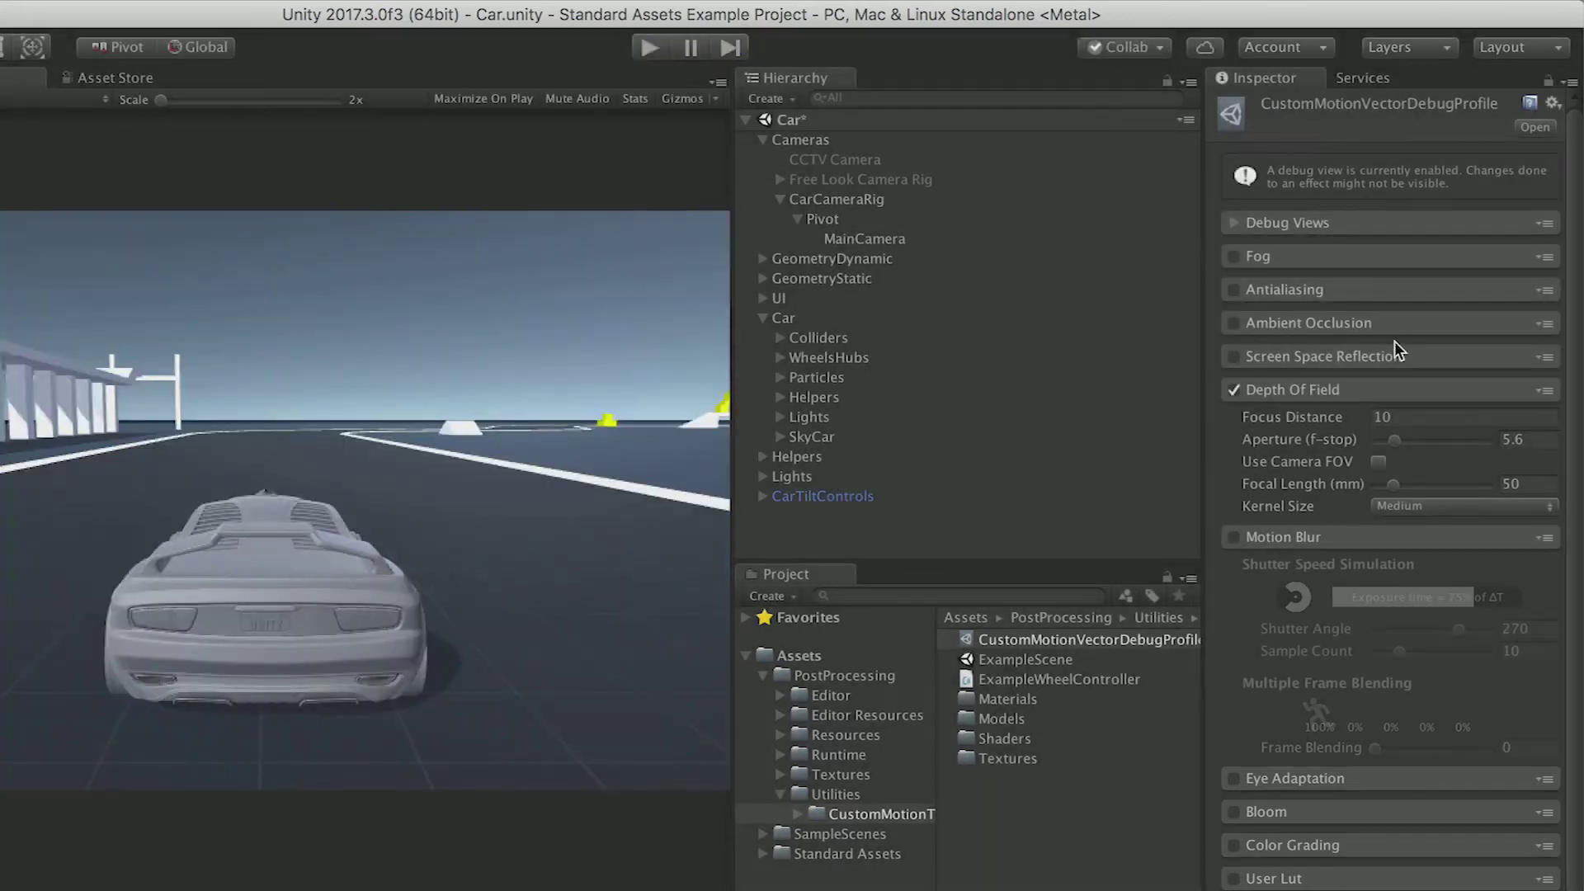
Set the Debug Views mode of the post-processing profile to None
{"action": "left_click", "coordinate": [1235, 224]}
{"action": "left_click", "coordinate": [1432, 254]}
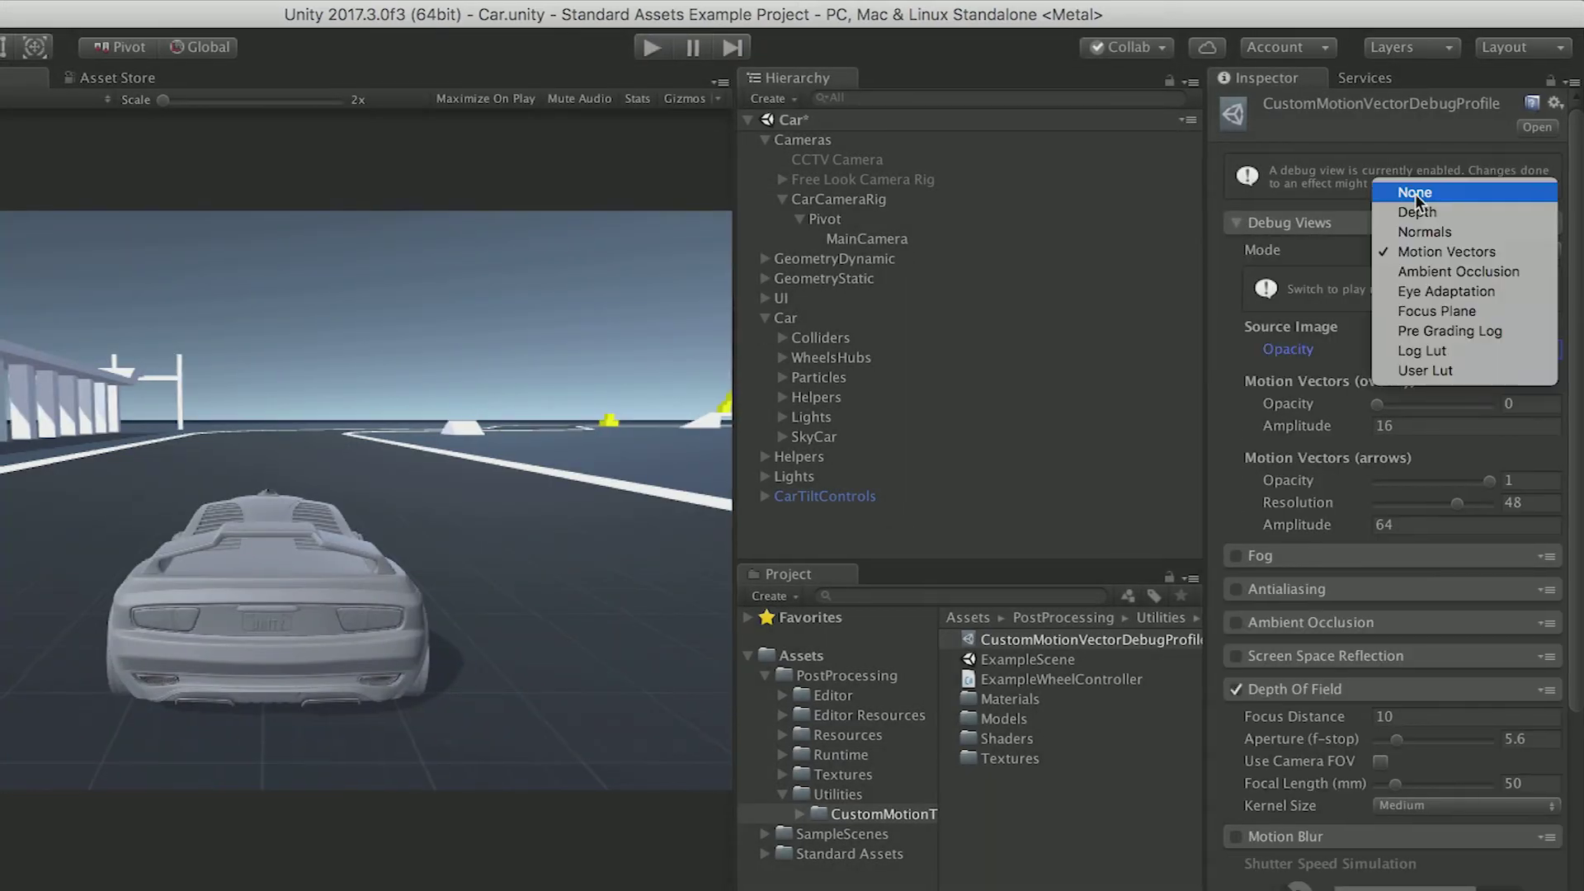
{"action": "left_click", "coordinate": [1334, 221]}
{"action": "left_click", "coordinate": [1397, 246]}
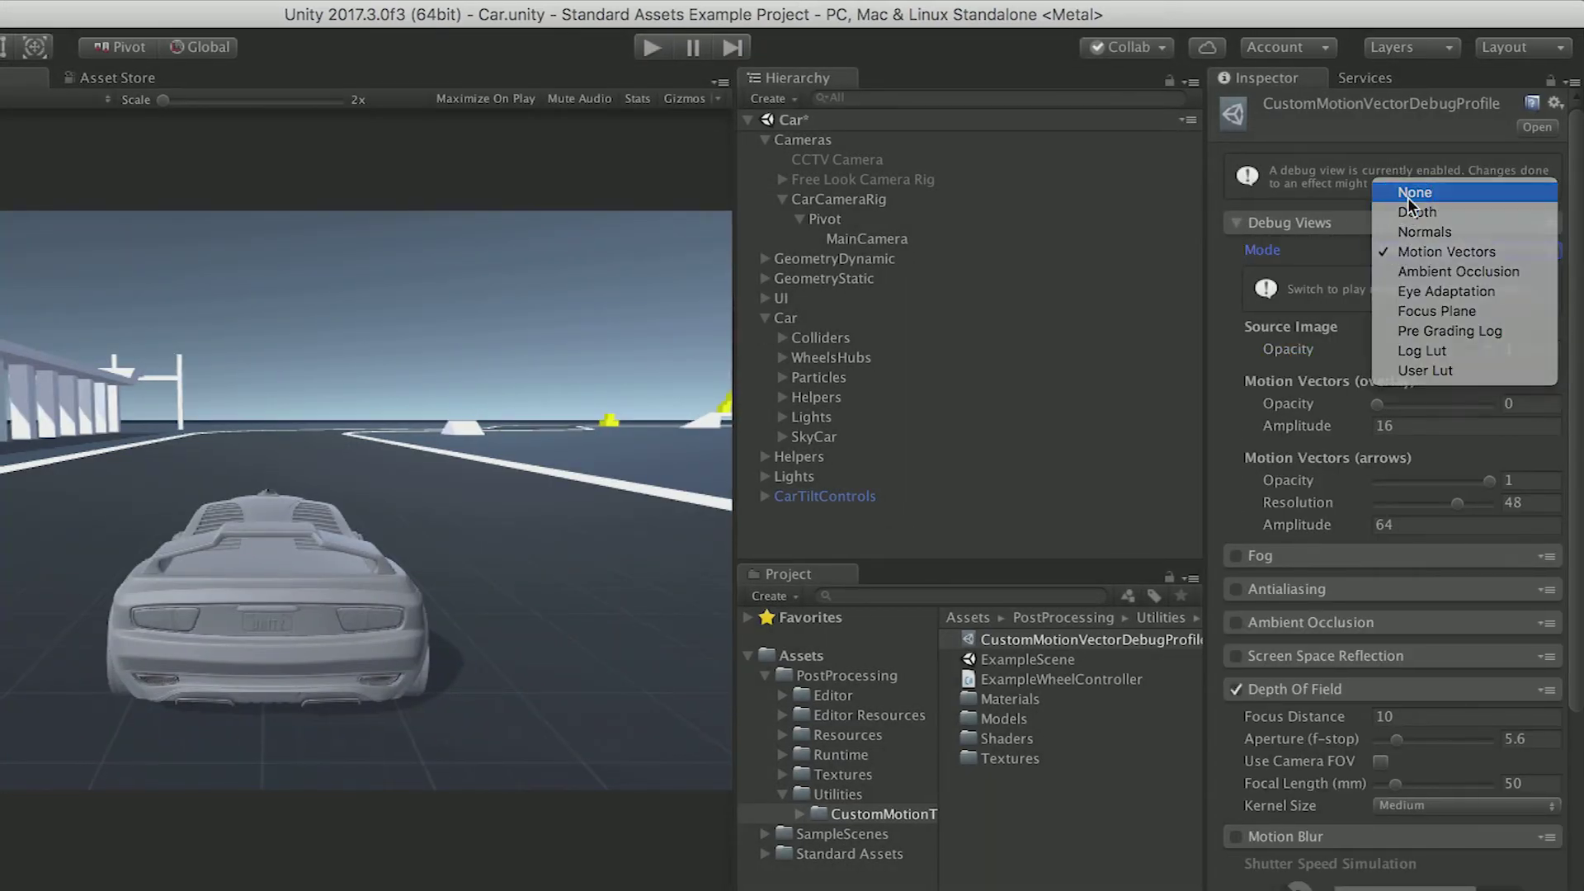
{"action": "left_click", "coordinate": [1408, 195]}
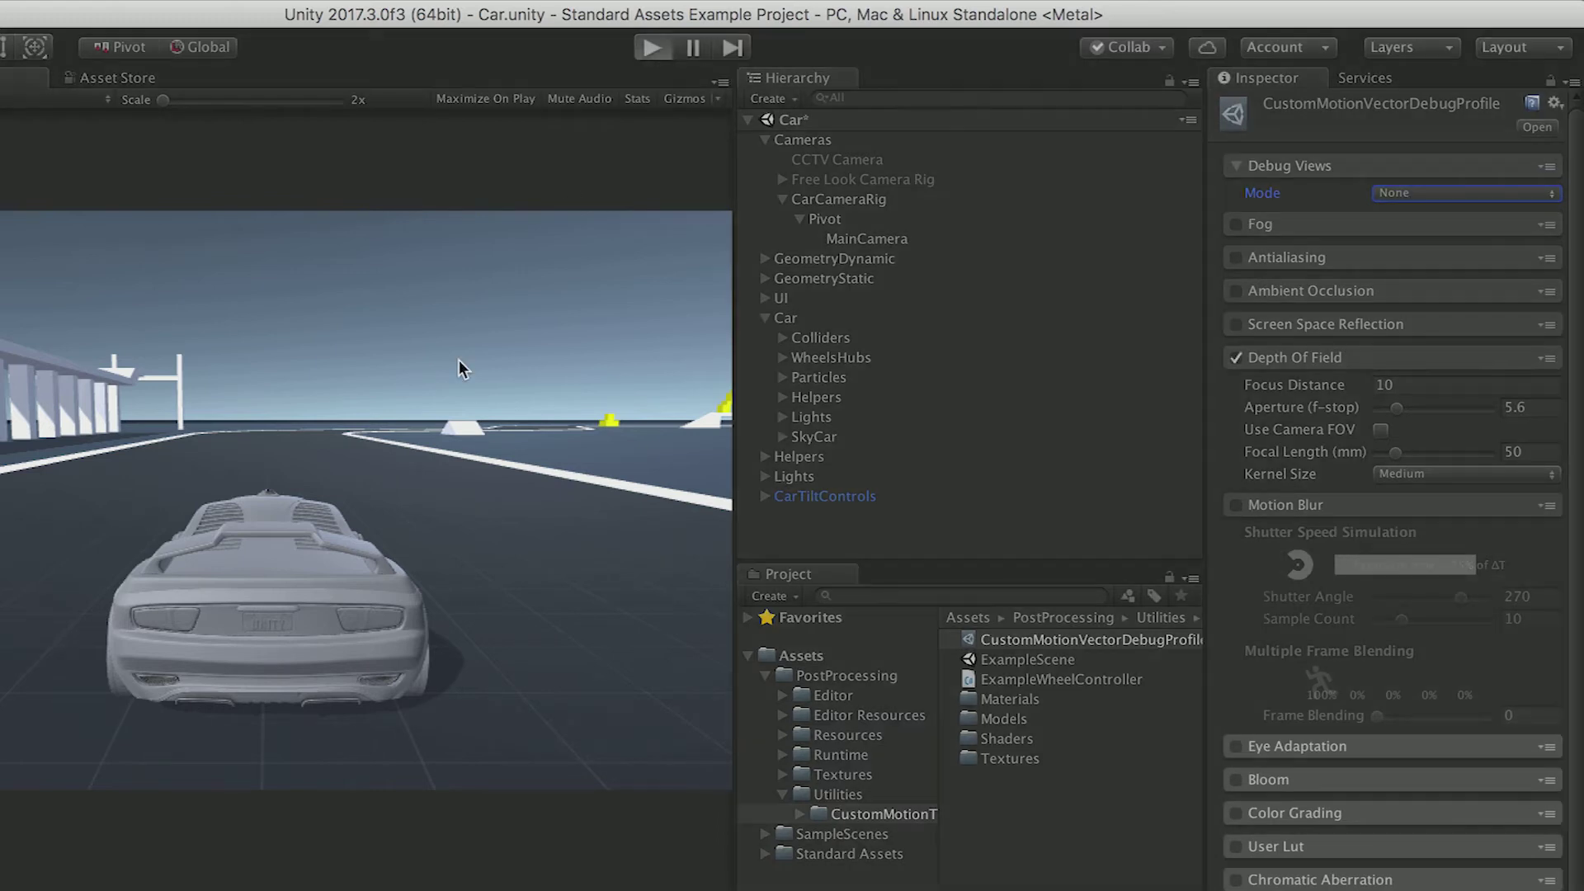
Play the Car scene with the Debug Views mode off and drive forward, steering right and left
{"action": "left_click", "coordinate": [654, 47]}
{"action": "left_click", "coordinate": [397, 507]}
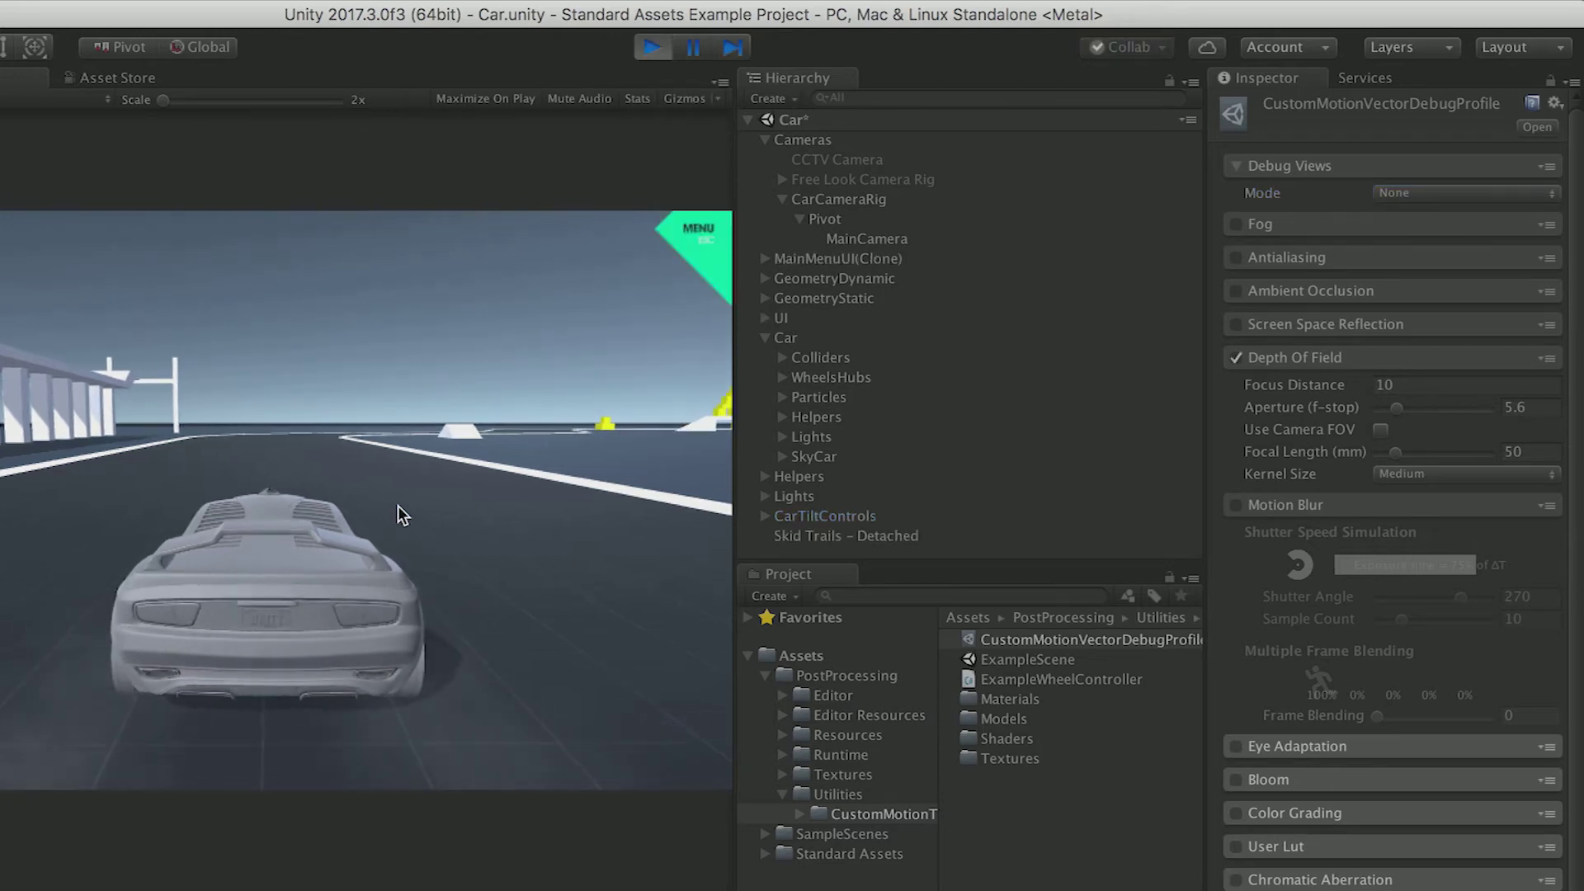
{"action": "key", "text": "Up"}
{"action": "key", "text": "Right"}
{"action": "key", "text": "Left"}
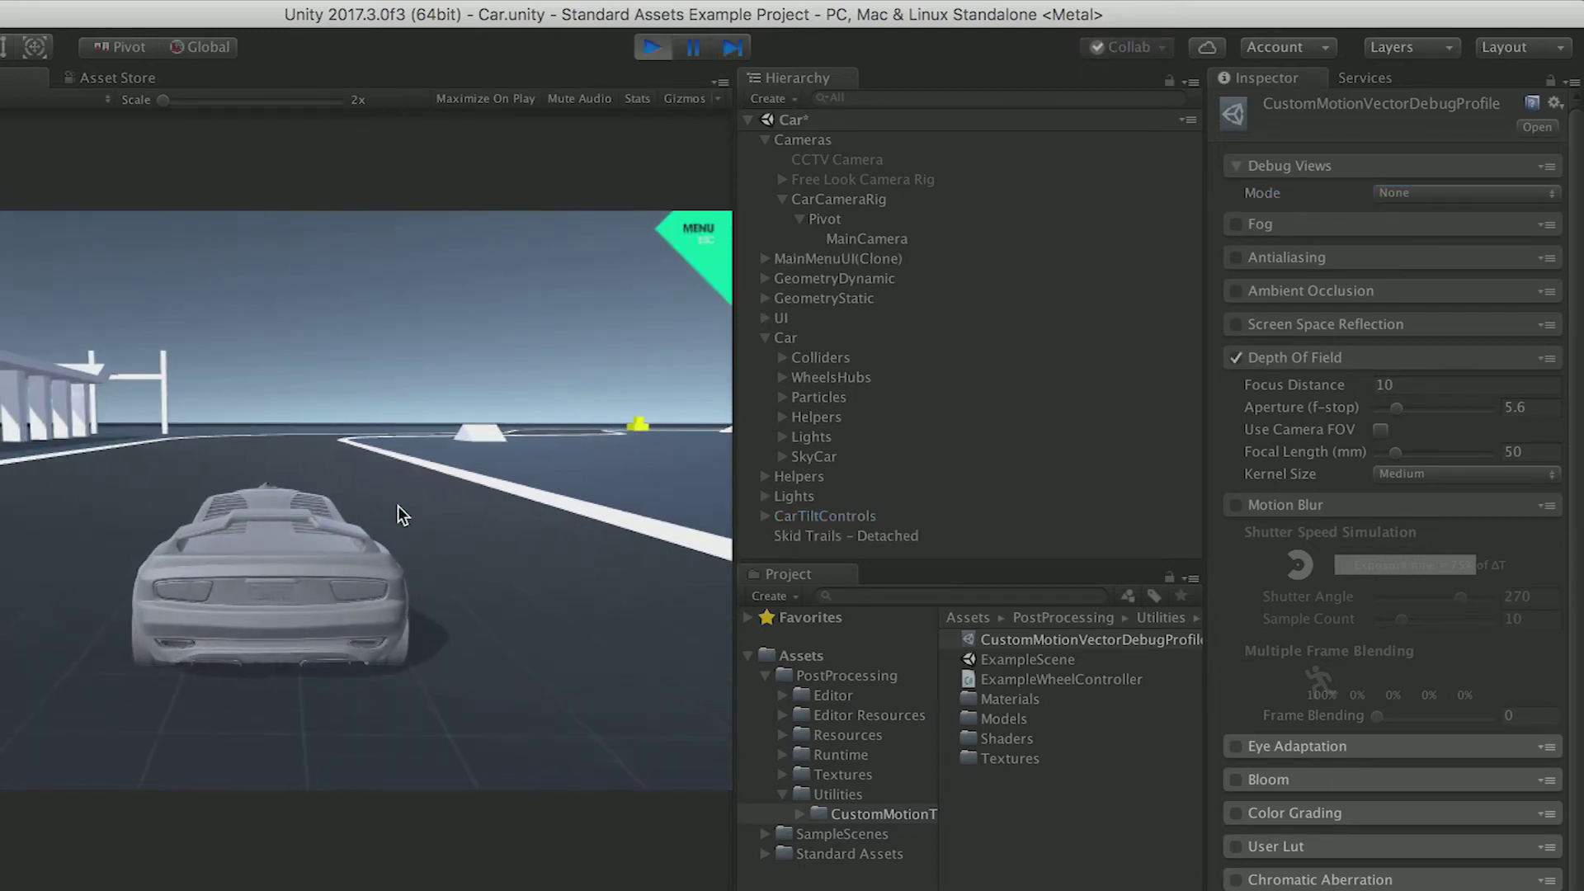
Set the Depth Of Field Focus Distance to 1.62 while the scene runs and drive the car forward
{"action": "left_click", "coordinate": [1318, 393]}
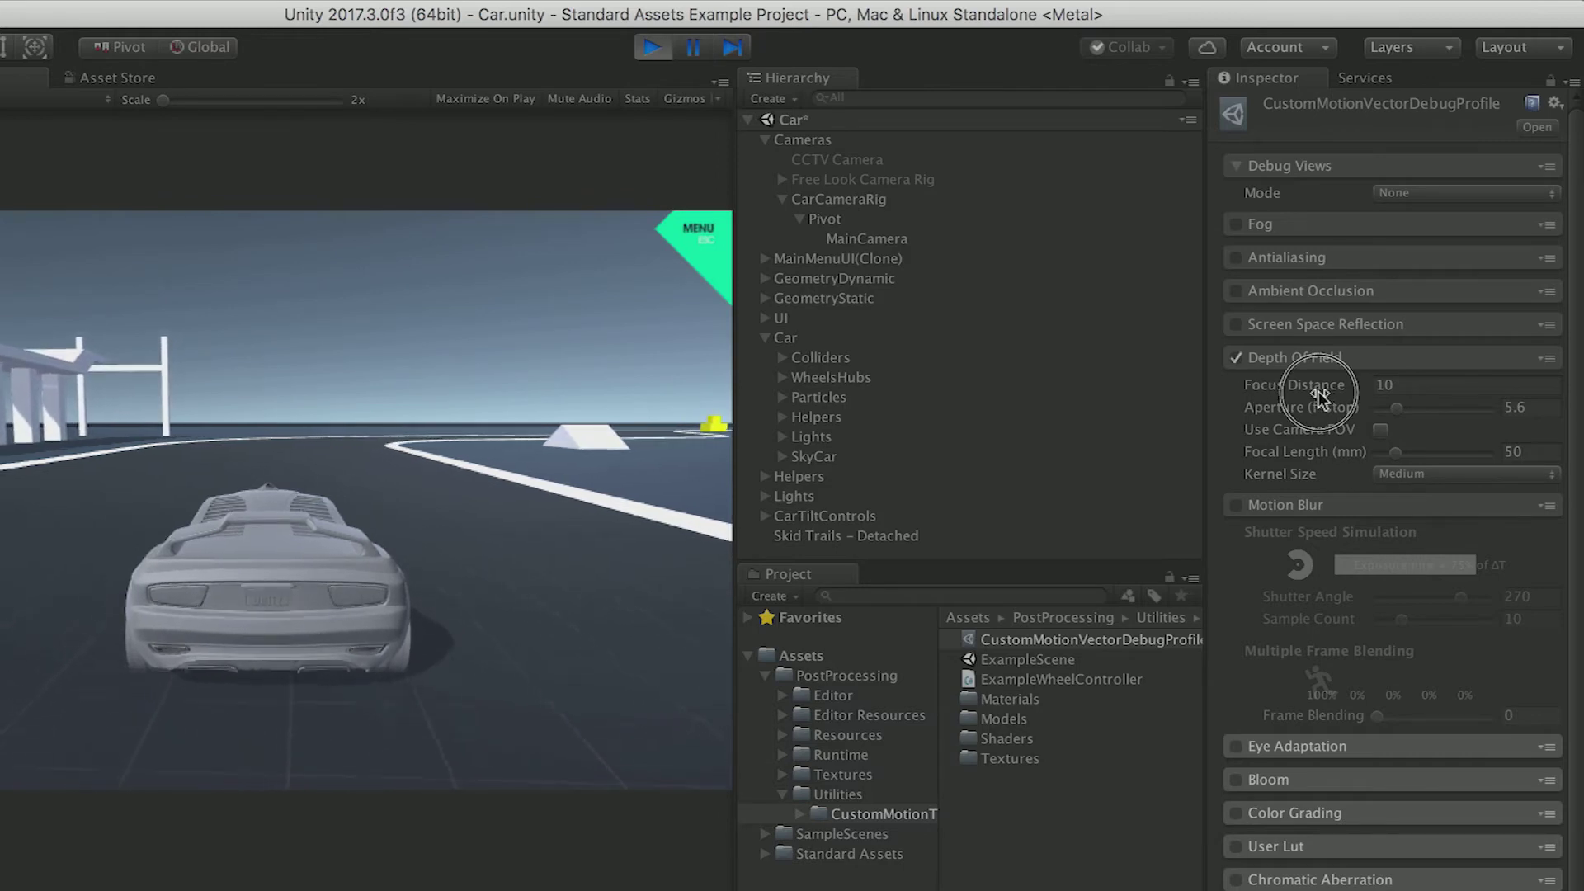
{"action": "left_click_drag", "start_coordinate": [1319, 393], "coordinate": [914, 375]}
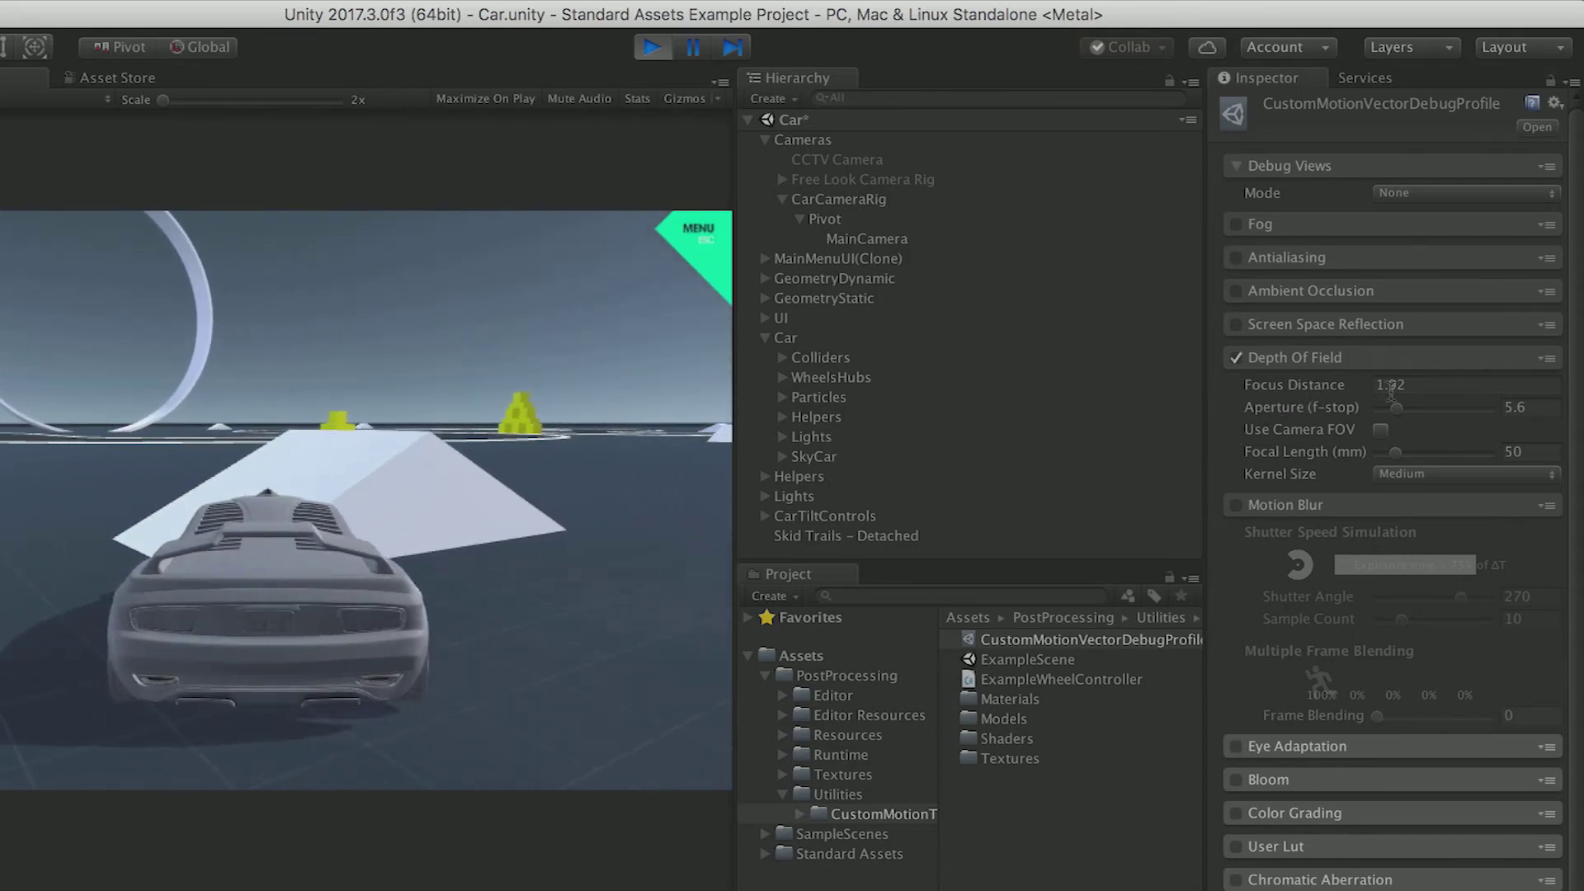
{"action": "left_click_drag", "start_coordinate": [1359, 385], "coordinate": [1324, 389]}
{"action": "left_click", "coordinate": [630, 587]}
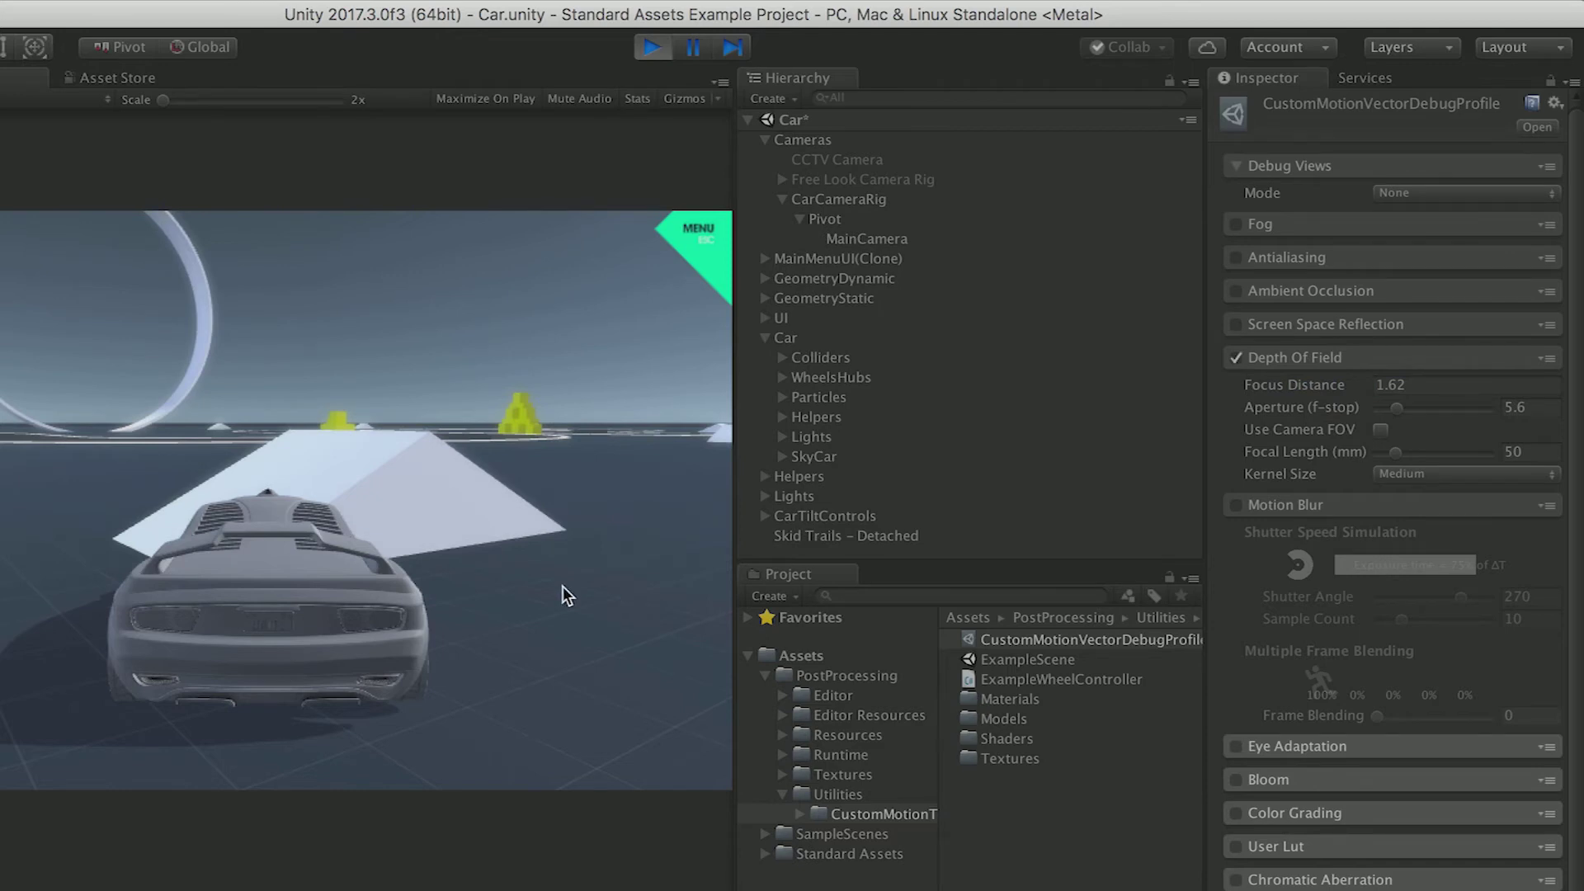
{"action": "key", "text": "w"}
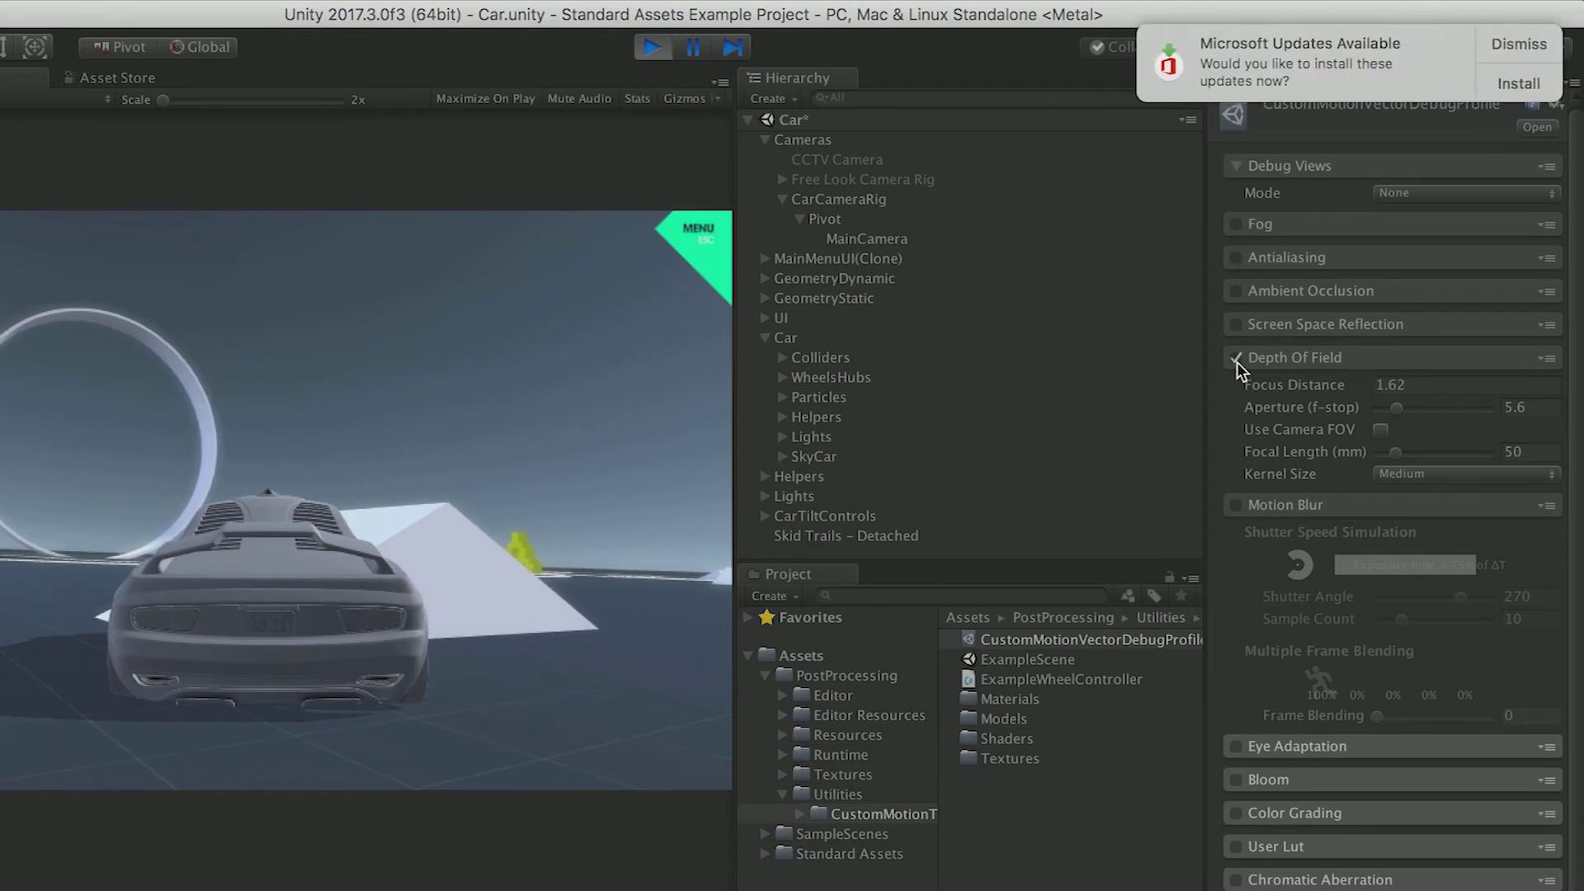
Dismiss the update notification and compare the running scene with Depth Of Field switched off and back on
{"action": "left_click", "coordinate": [1516, 40]}
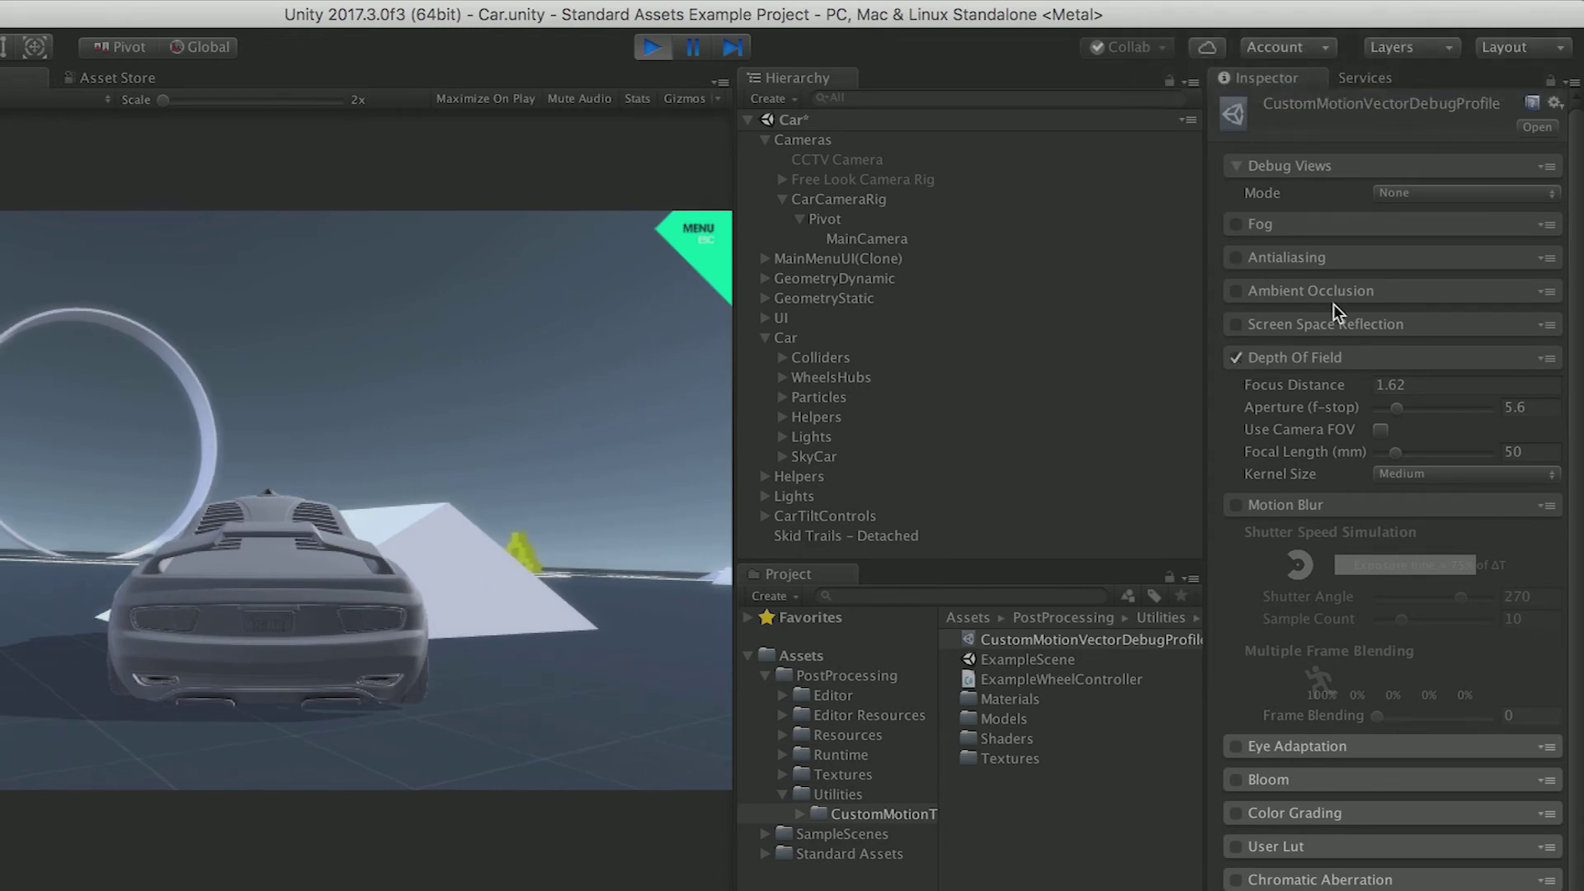
{"action": "left_click", "coordinate": [1236, 358]}
{"action": "left_click", "coordinate": [1236, 358]}
{"action": "left_click", "coordinate": [1236, 358]}
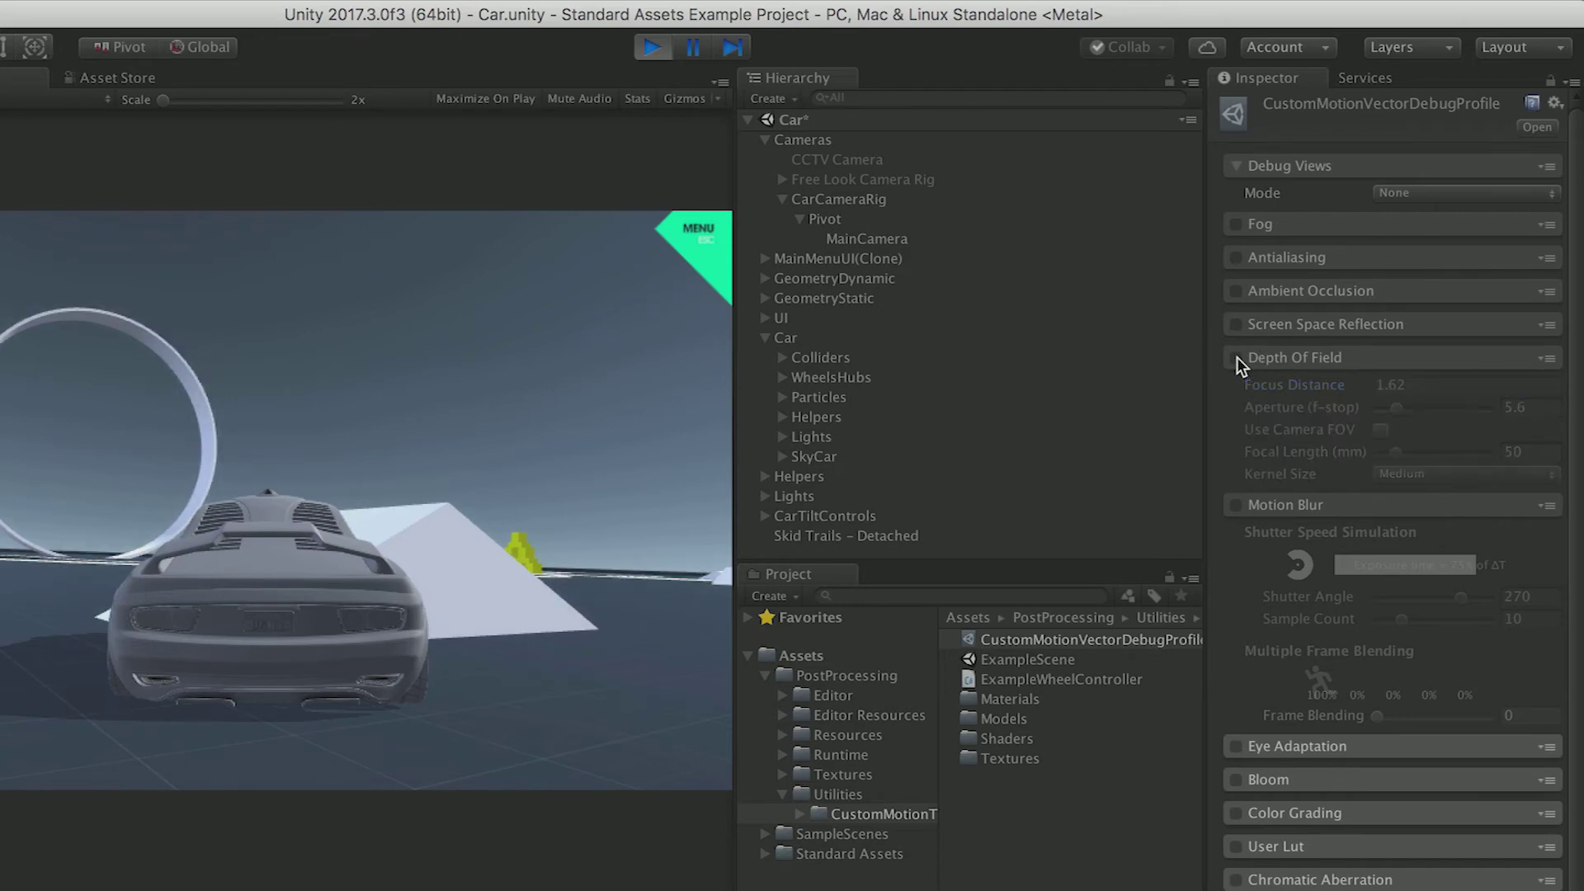
{"action": "left_click", "coordinate": [1236, 358]}
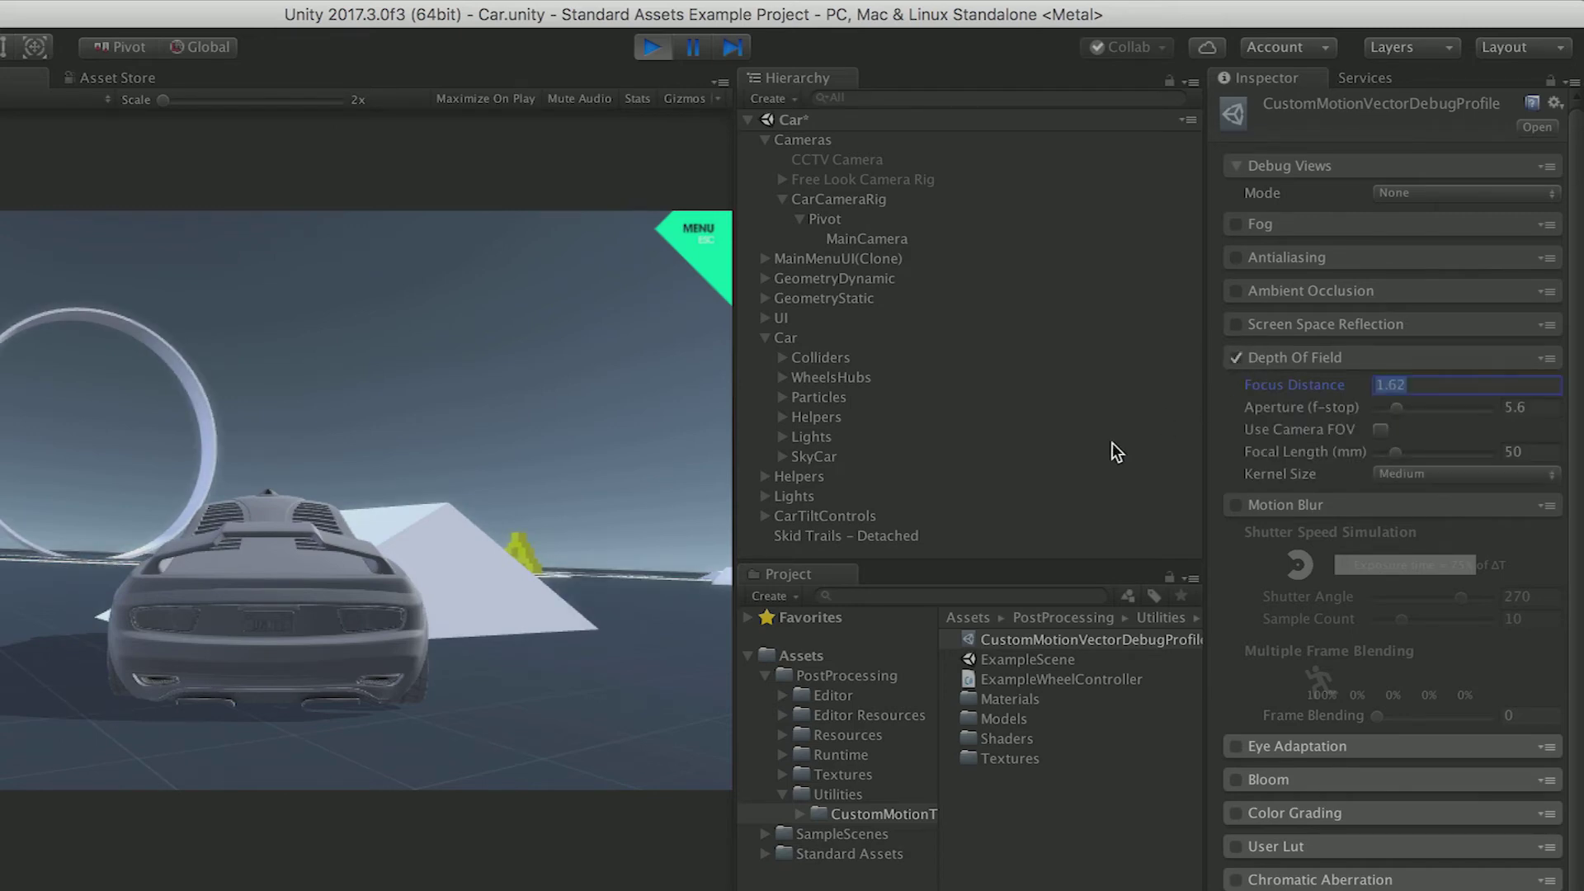
{"action": "left_click", "coordinate": [567, 538]}
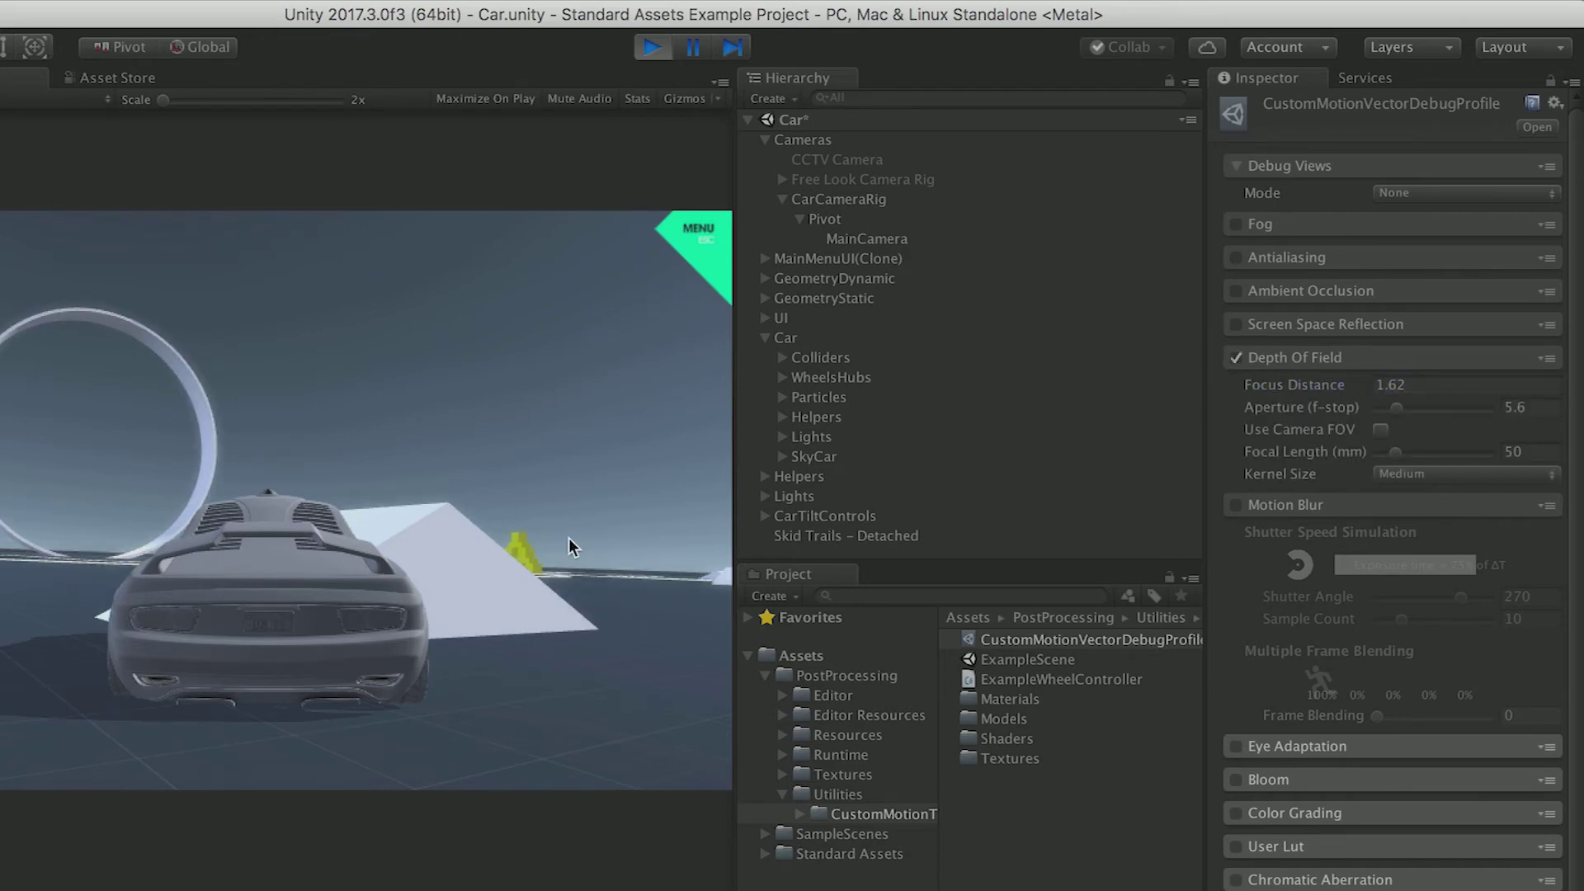
{"action": "key", "text": "s"}
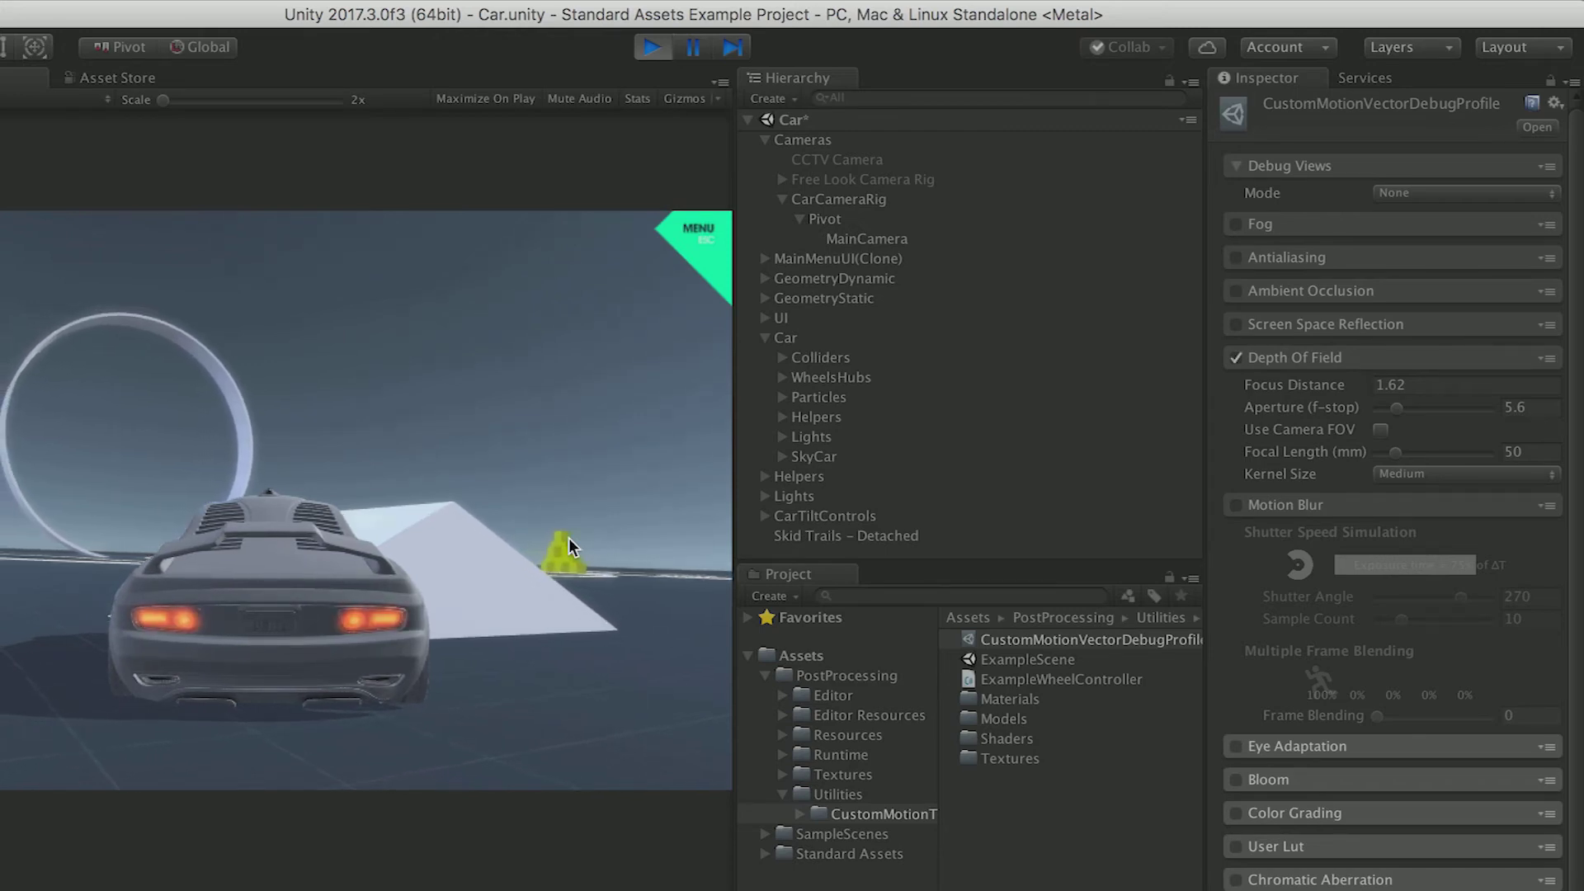
Enable Motion Blur and disable Depth Of Field in the post-processing profile
{"action": "left_click", "coordinate": [1236, 507]}
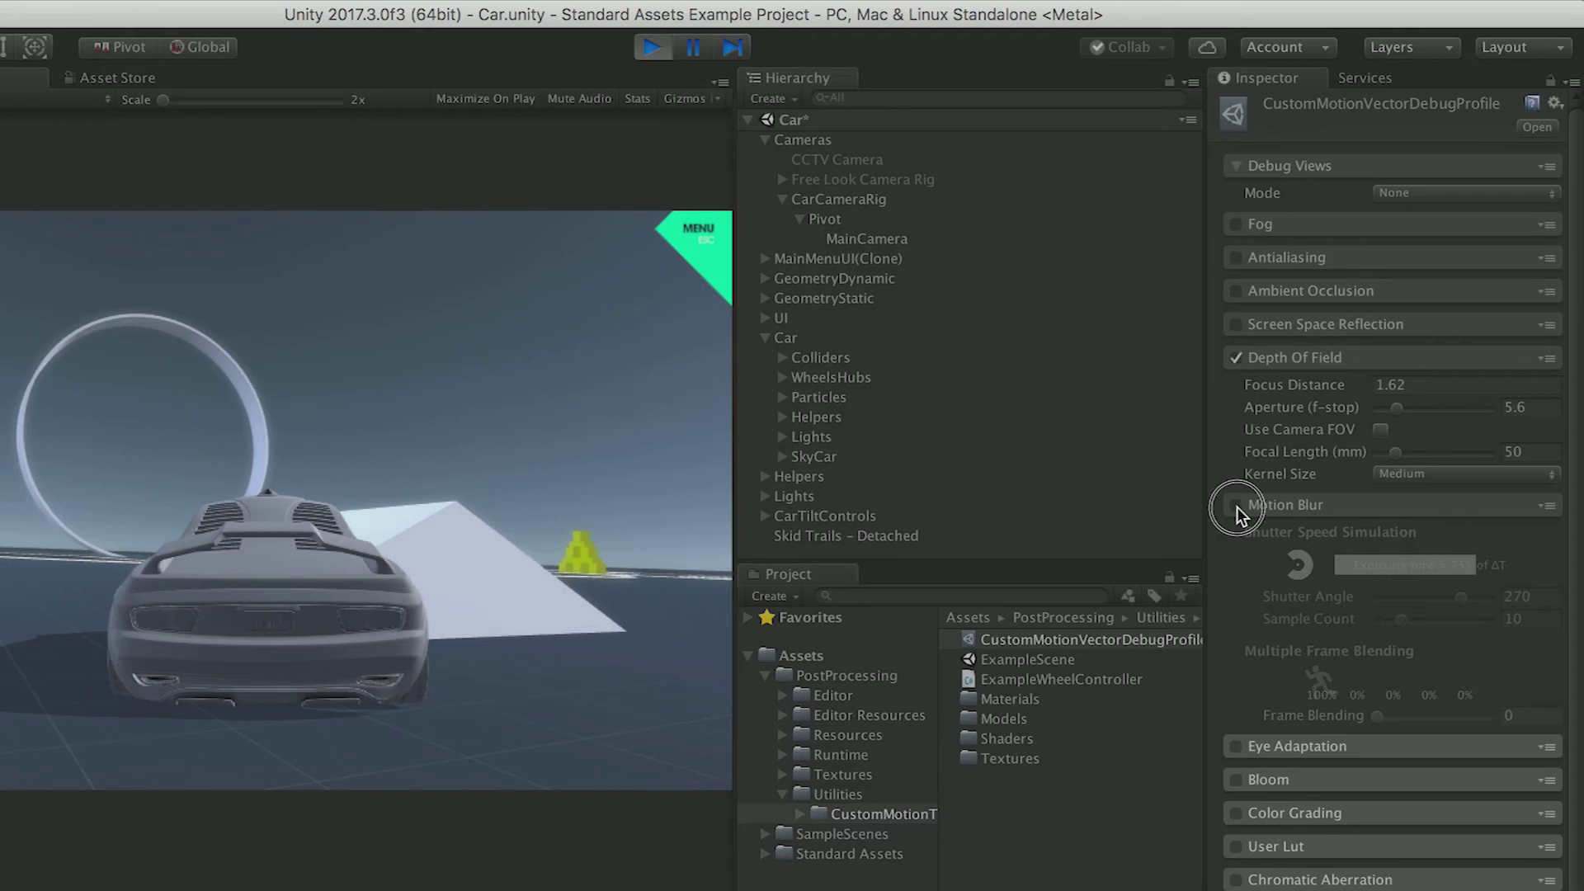
{"action": "left_click", "coordinate": [591, 543]}
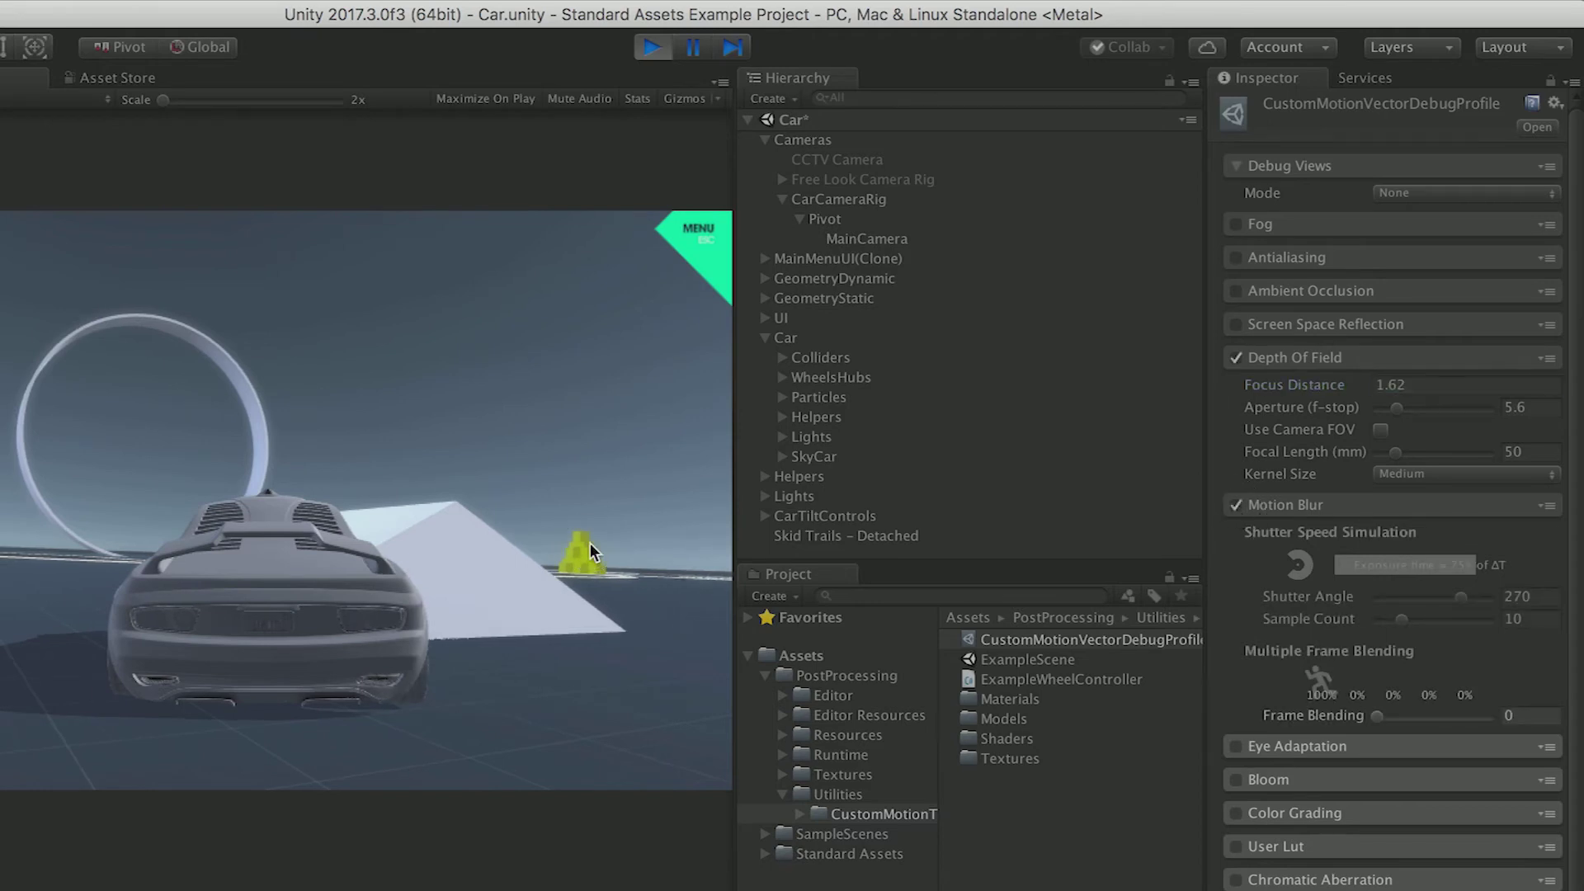
{"action": "left_click", "coordinate": [1235, 358]}
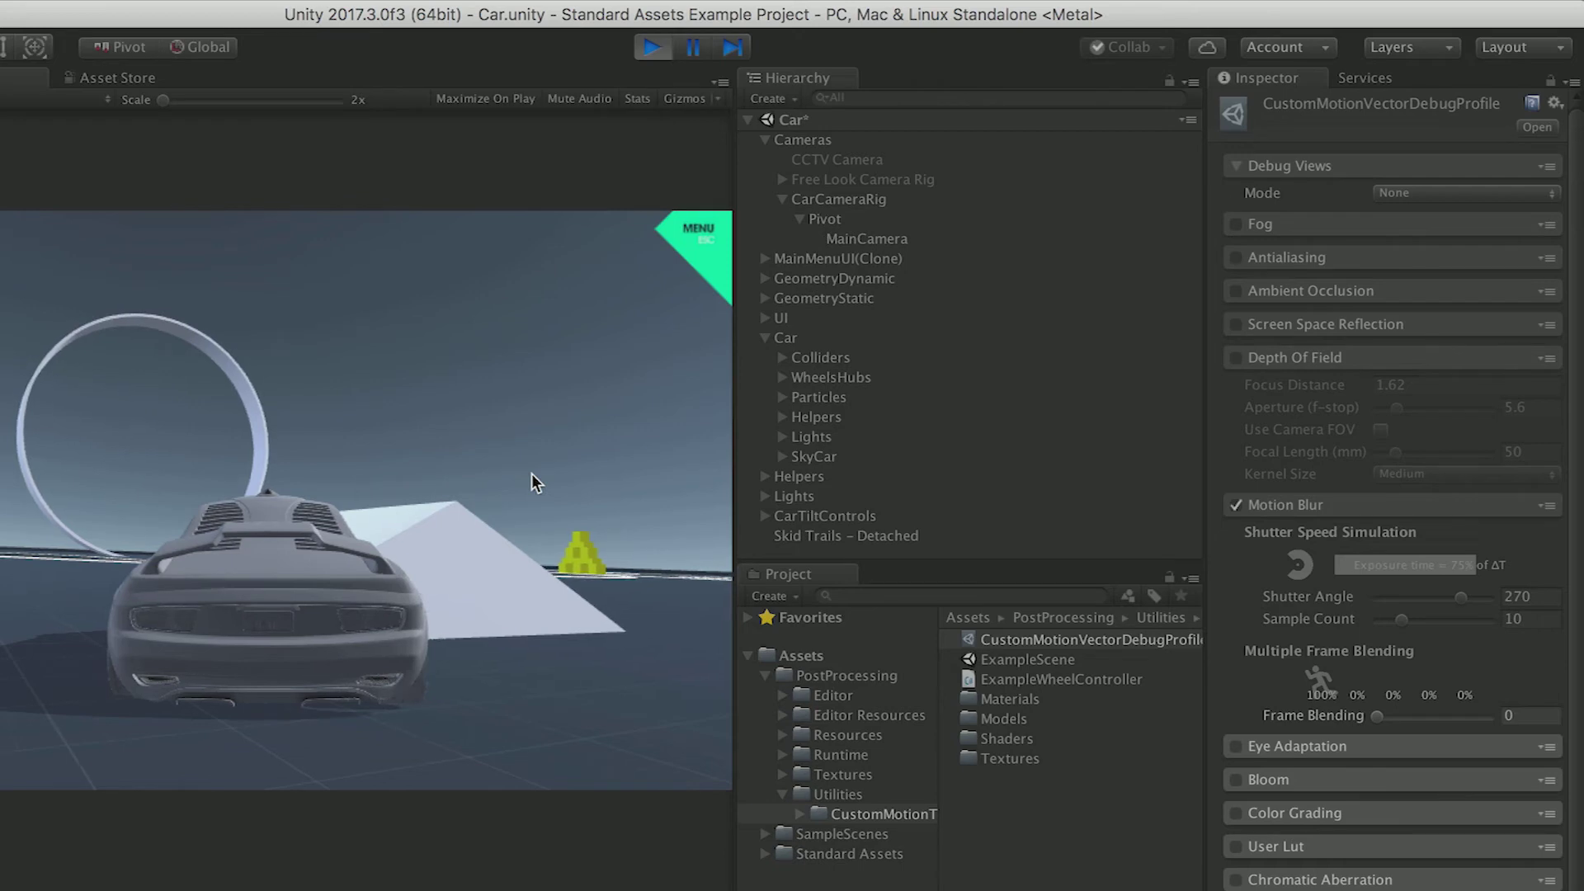
Free the car from the ramp by moving the Car object in the Scene view to about Z 92, and drive it on
{"action": "key", "text": "s"}
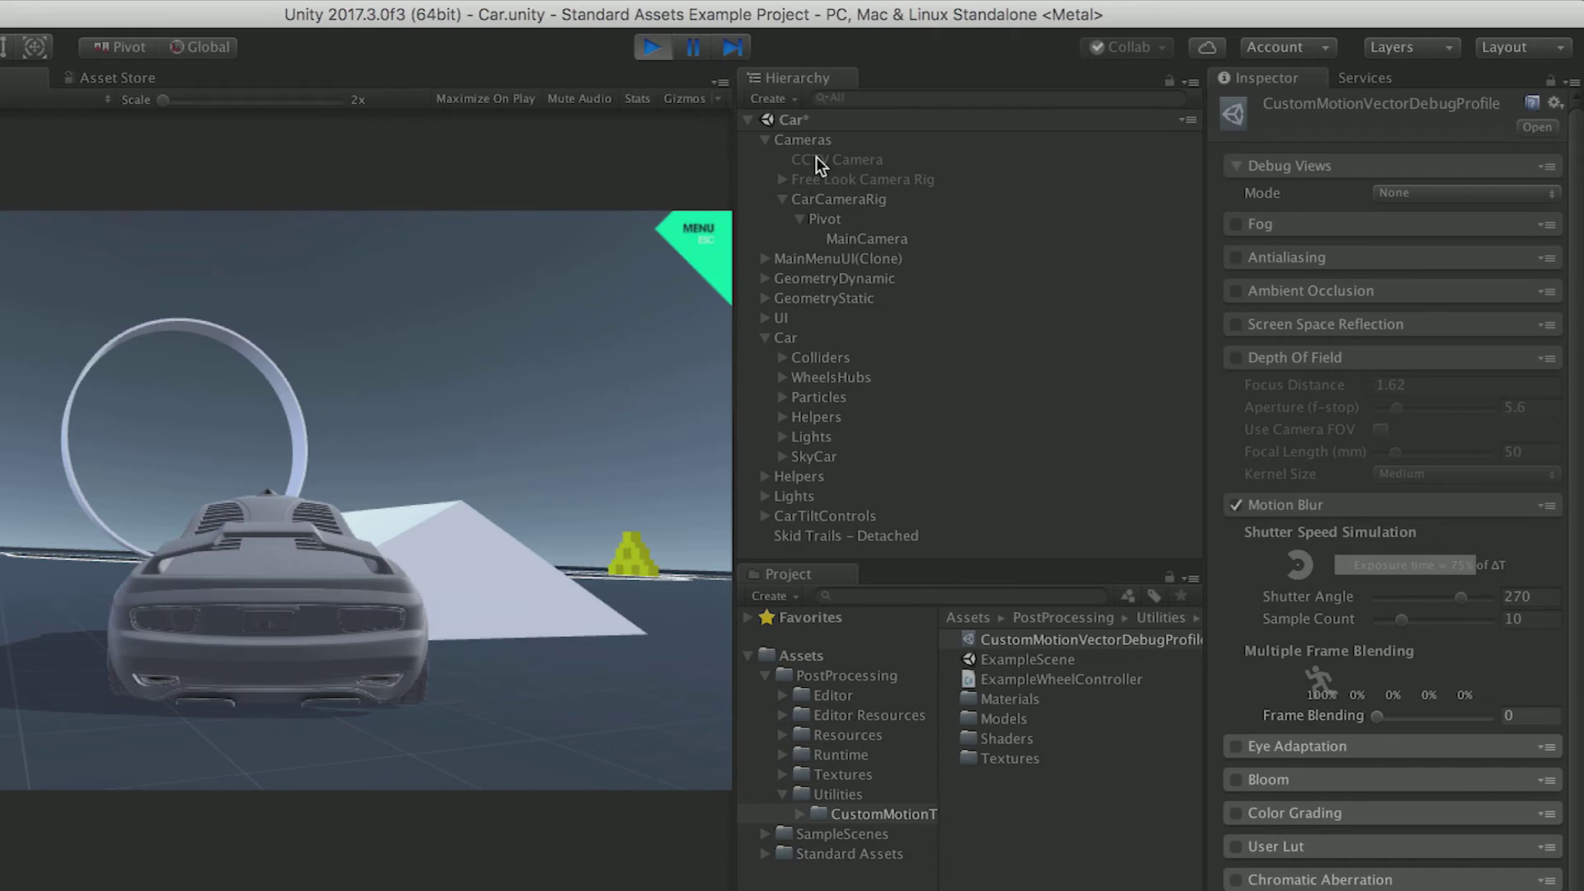
{"action": "double_click", "coordinate": [853, 339]}
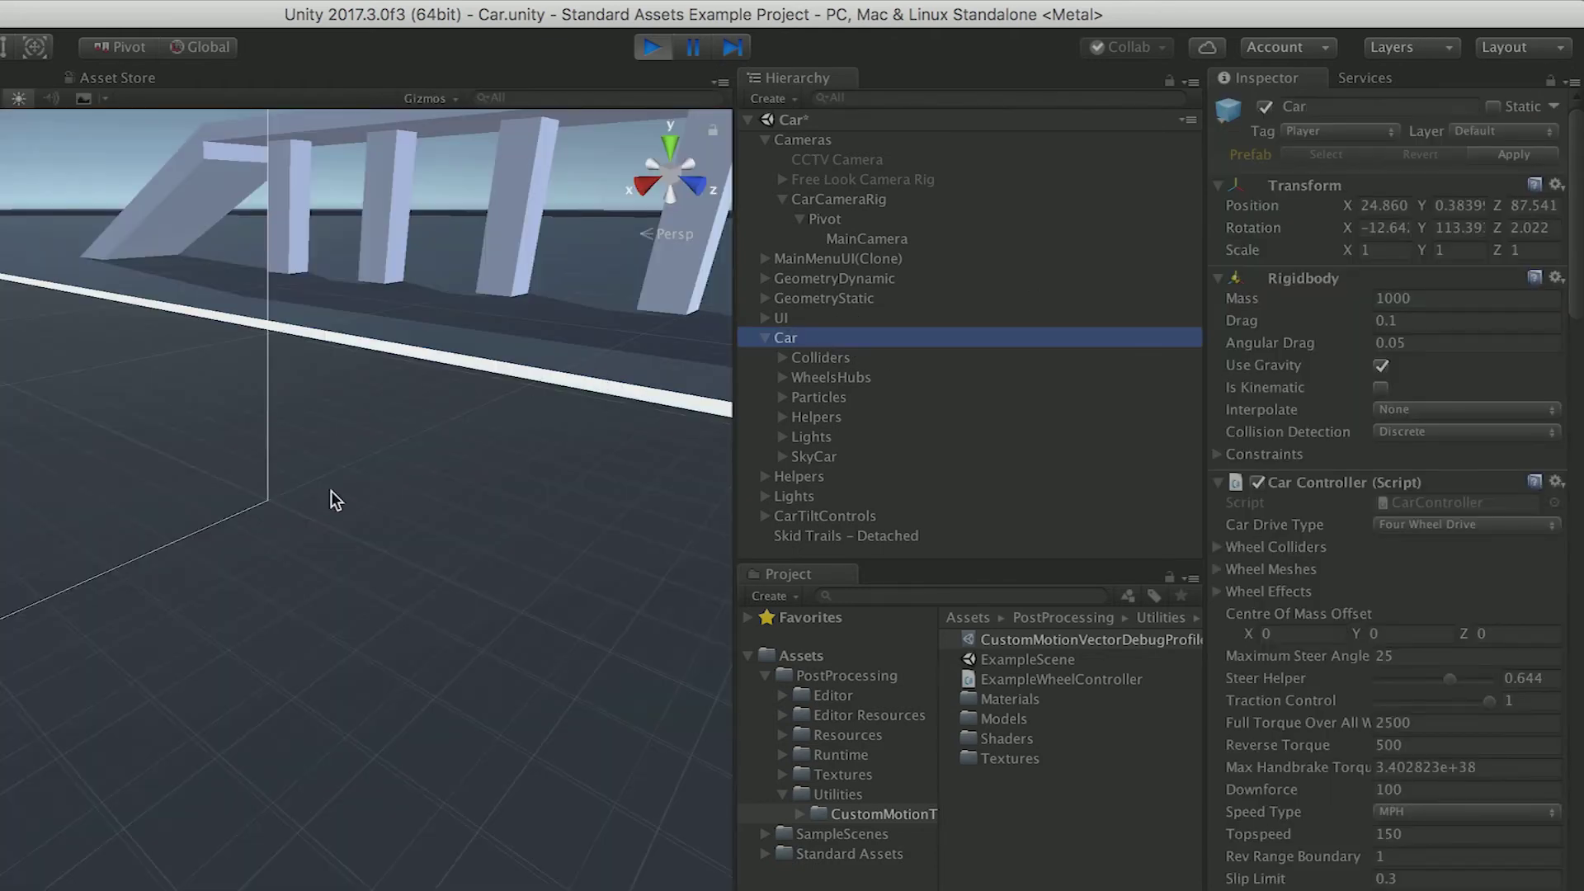
{"action": "right_click", "coordinate": [330, 491]}
{"action": "key", "text": "f"}
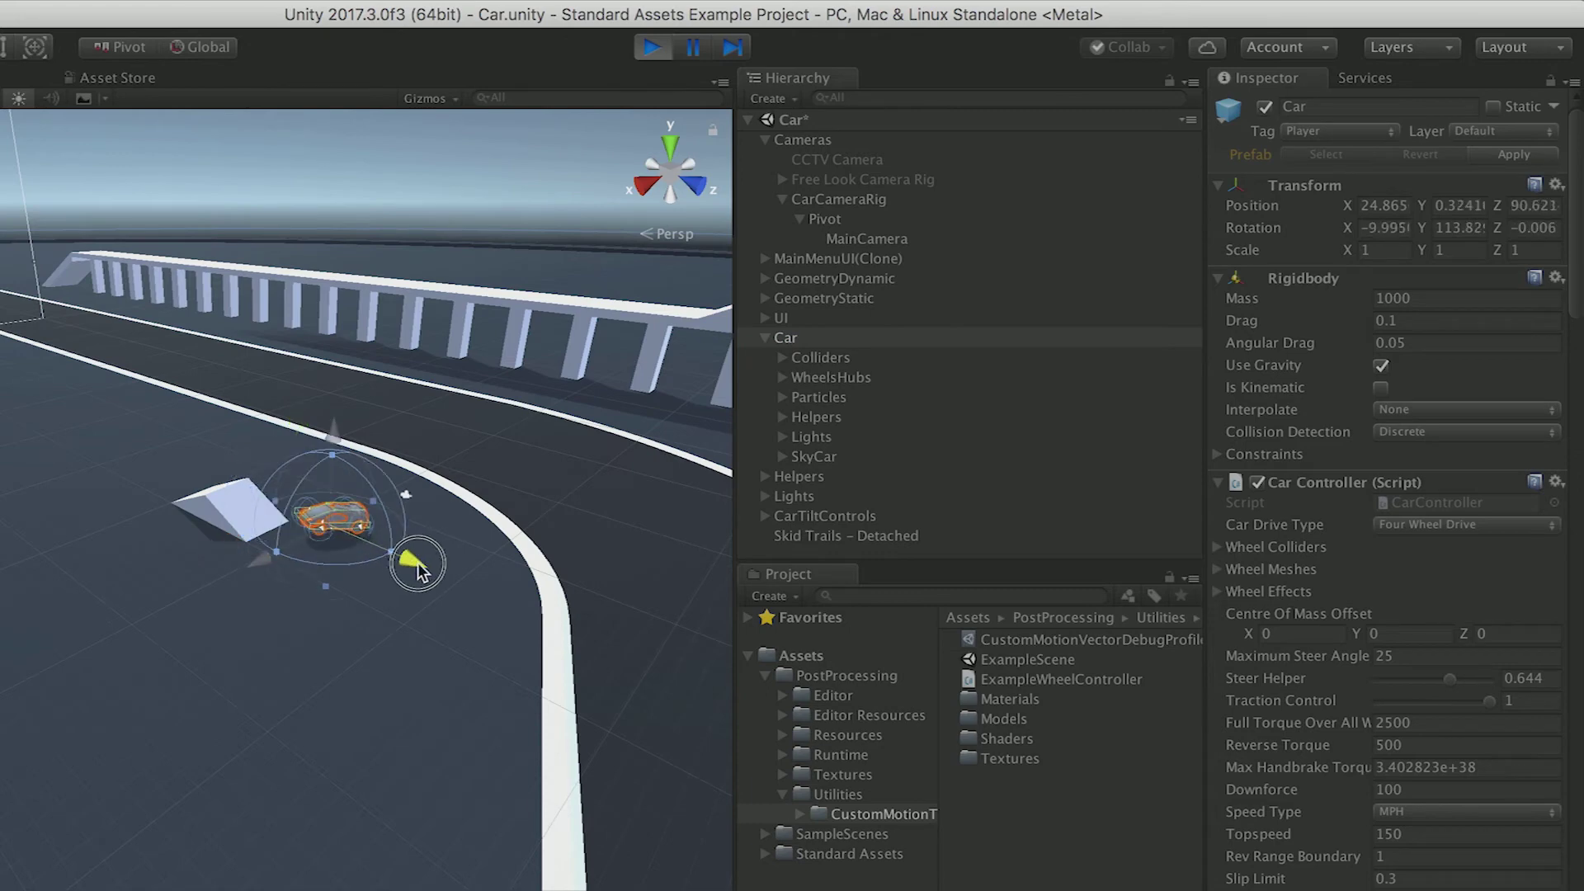
{"action": "left_click", "coordinate": [5, 81]}
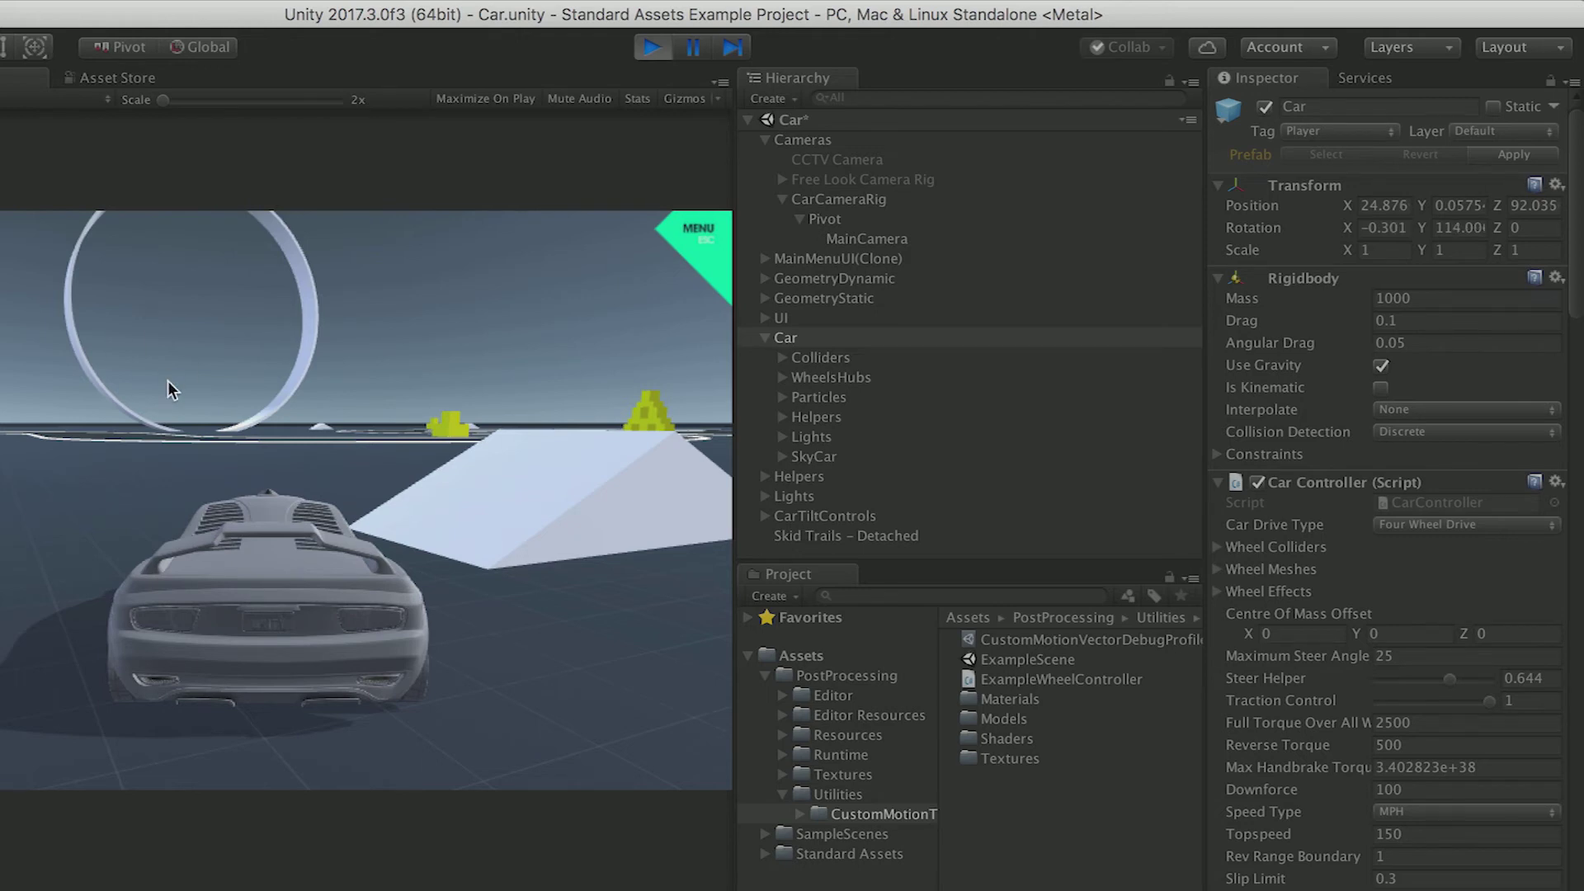
{"action": "key", "text": "s"}
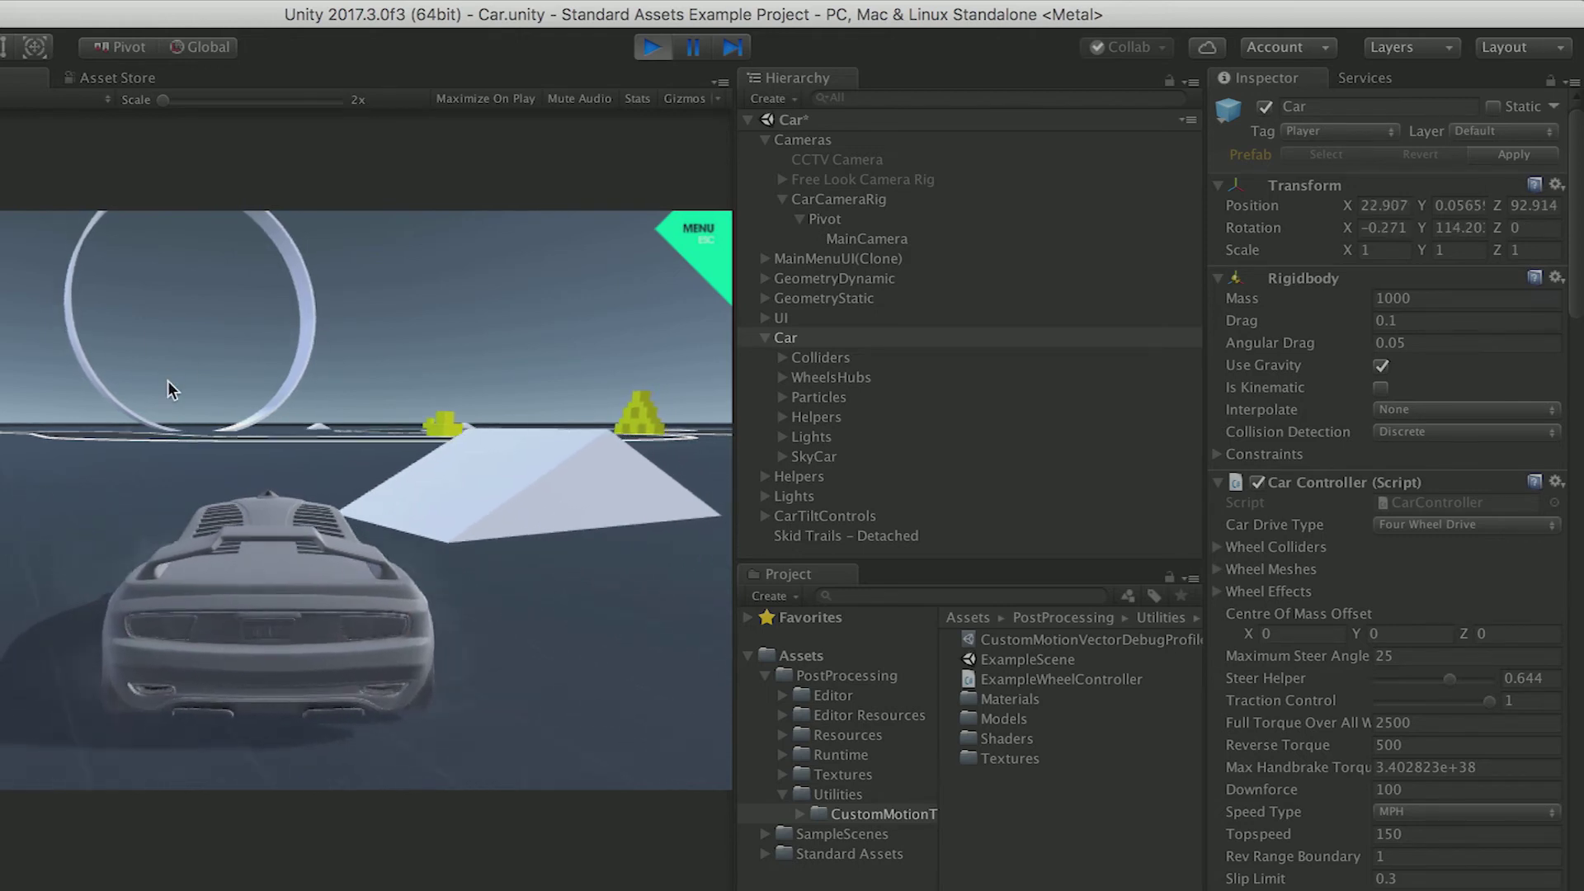
{"action": "key", "text": "Up"}
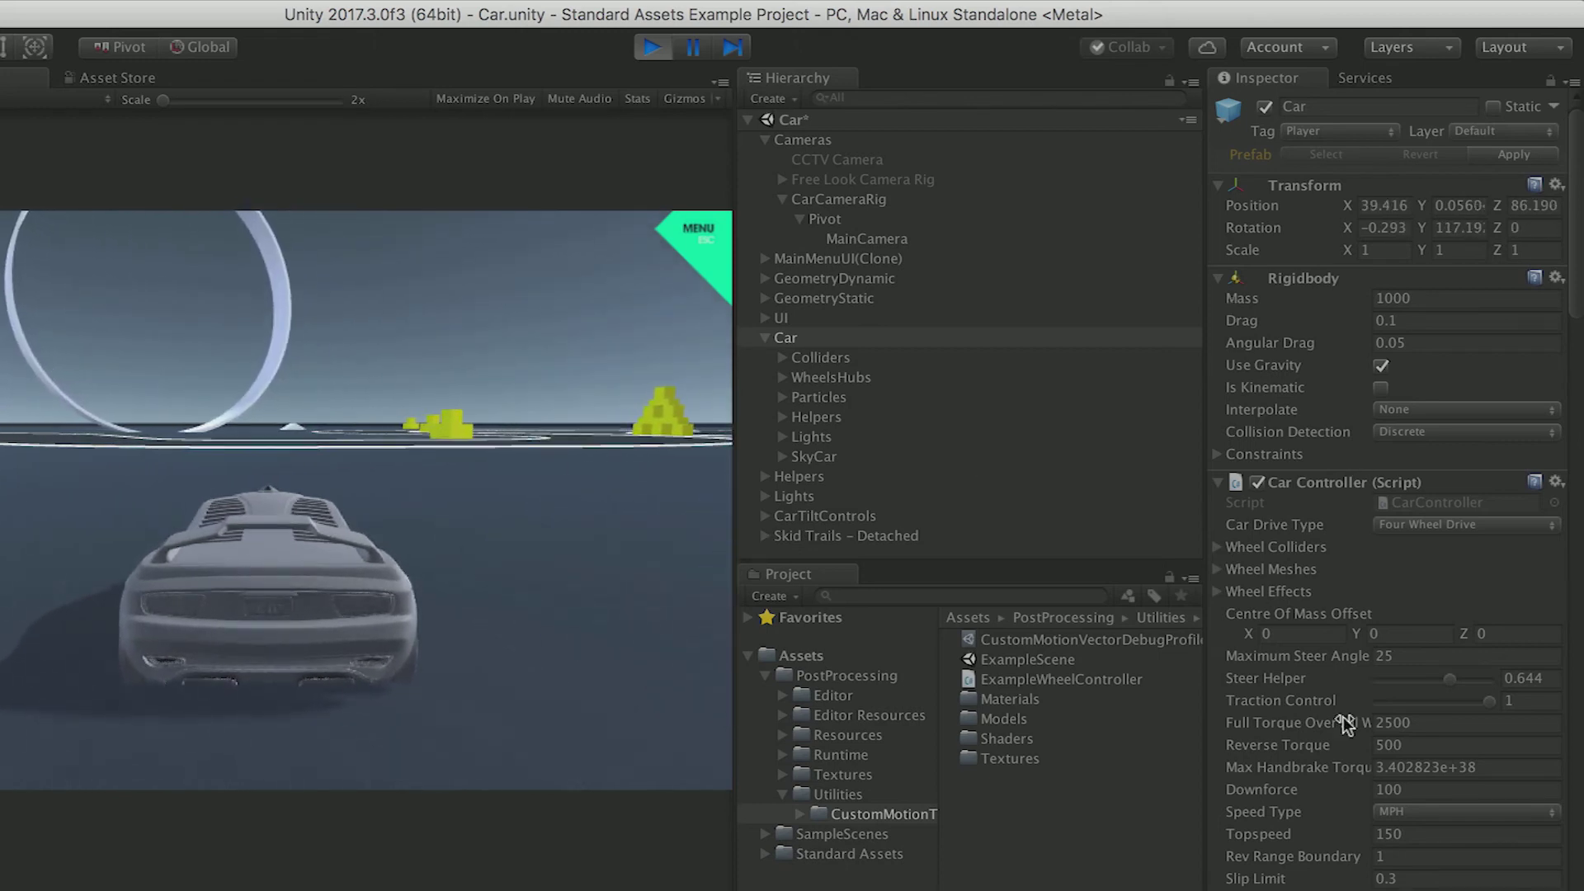
Set the Motion Blur Frame Blending of the CustomMotionVectorDebugProfile to 0.26
{"action": "scroll", "coordinate": [1343, 716], "scroll_direction": "down", "scroll_amount": 10}
{"action": "left_click", "coordinate": [1112, 640]}
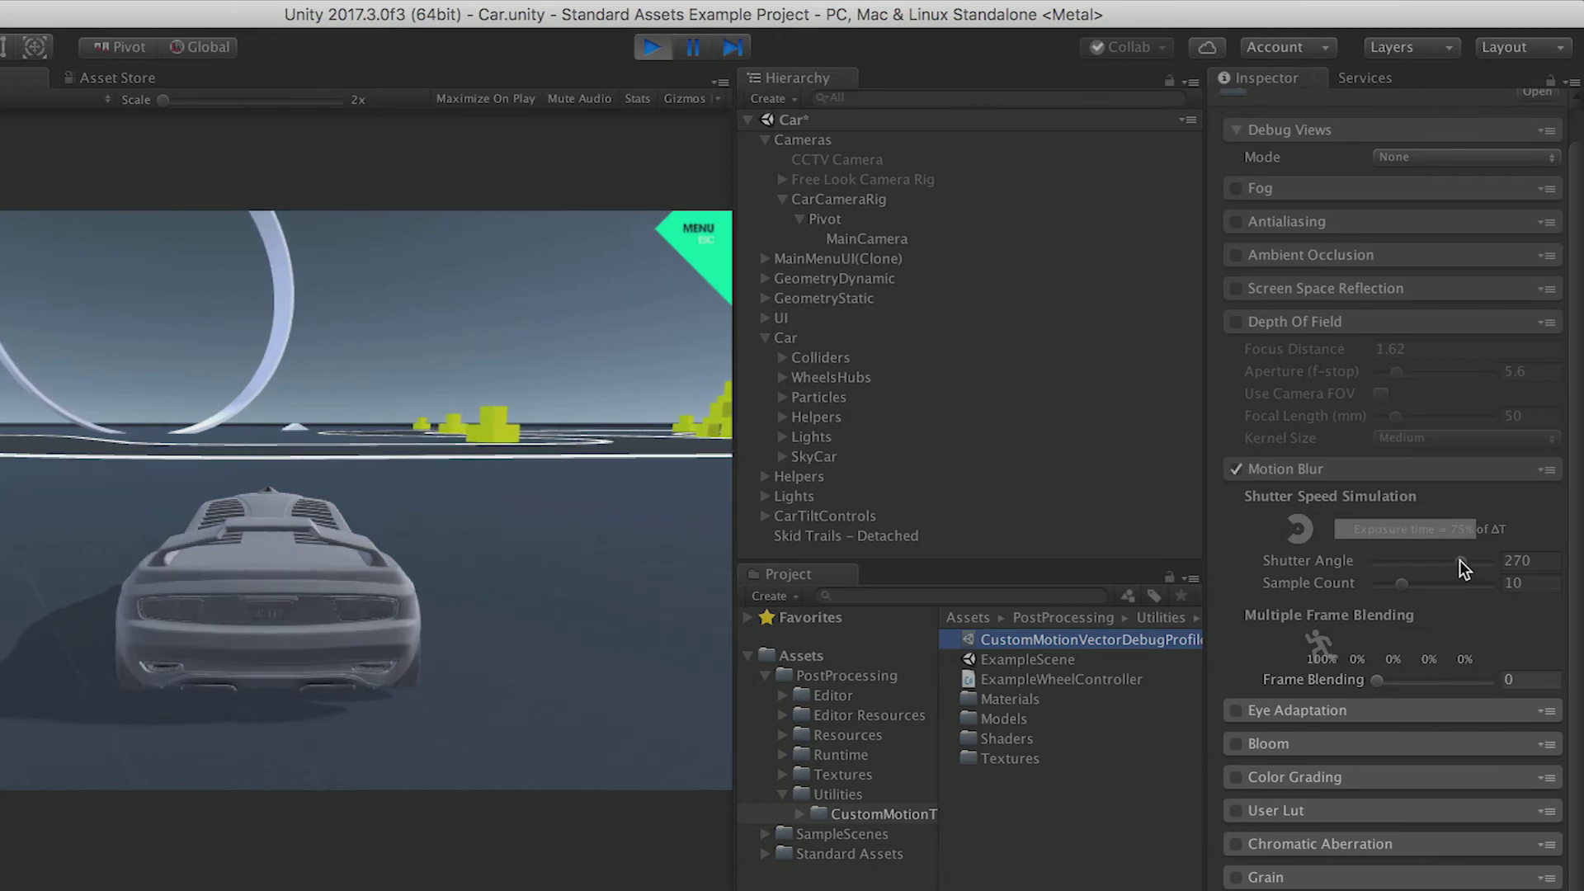
{"action": "left_click_drag", "start_coordinate": [1380, 681], "coordinate": [1409, 680]}
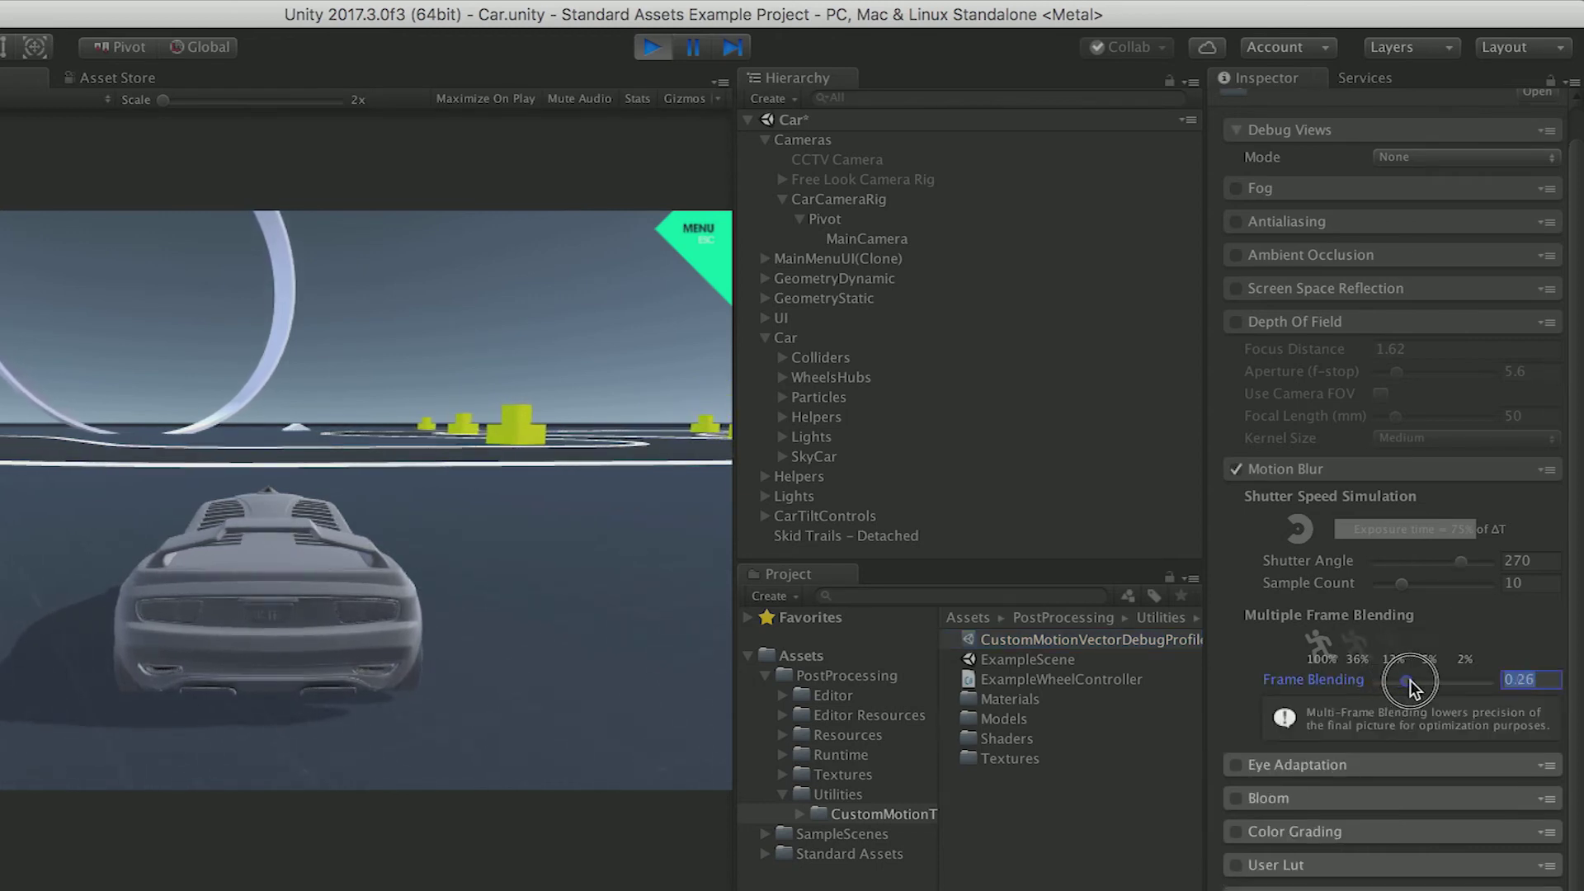
Drive the car around the track with repeated left and right turns to examine the frame blending effect
{"action": "left_click", "coordinate": [528, 565]}
{"action": "key", "text": "w"}
{"action": "key", "text": "a"}
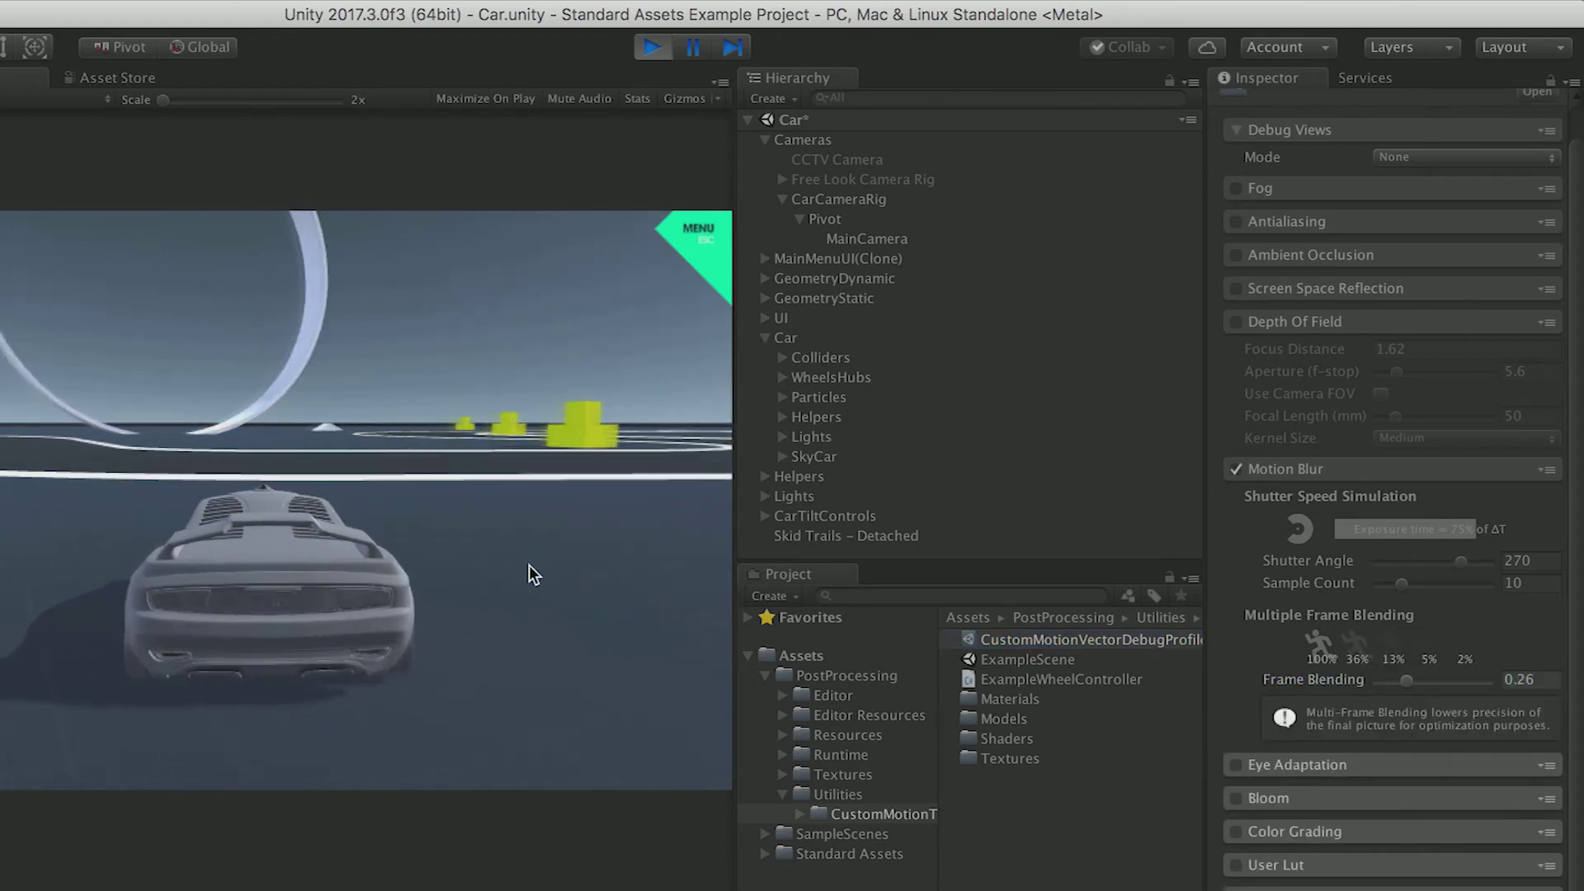
{"action": "key", "text": "d"}
{"action": "key", "text": "a"}
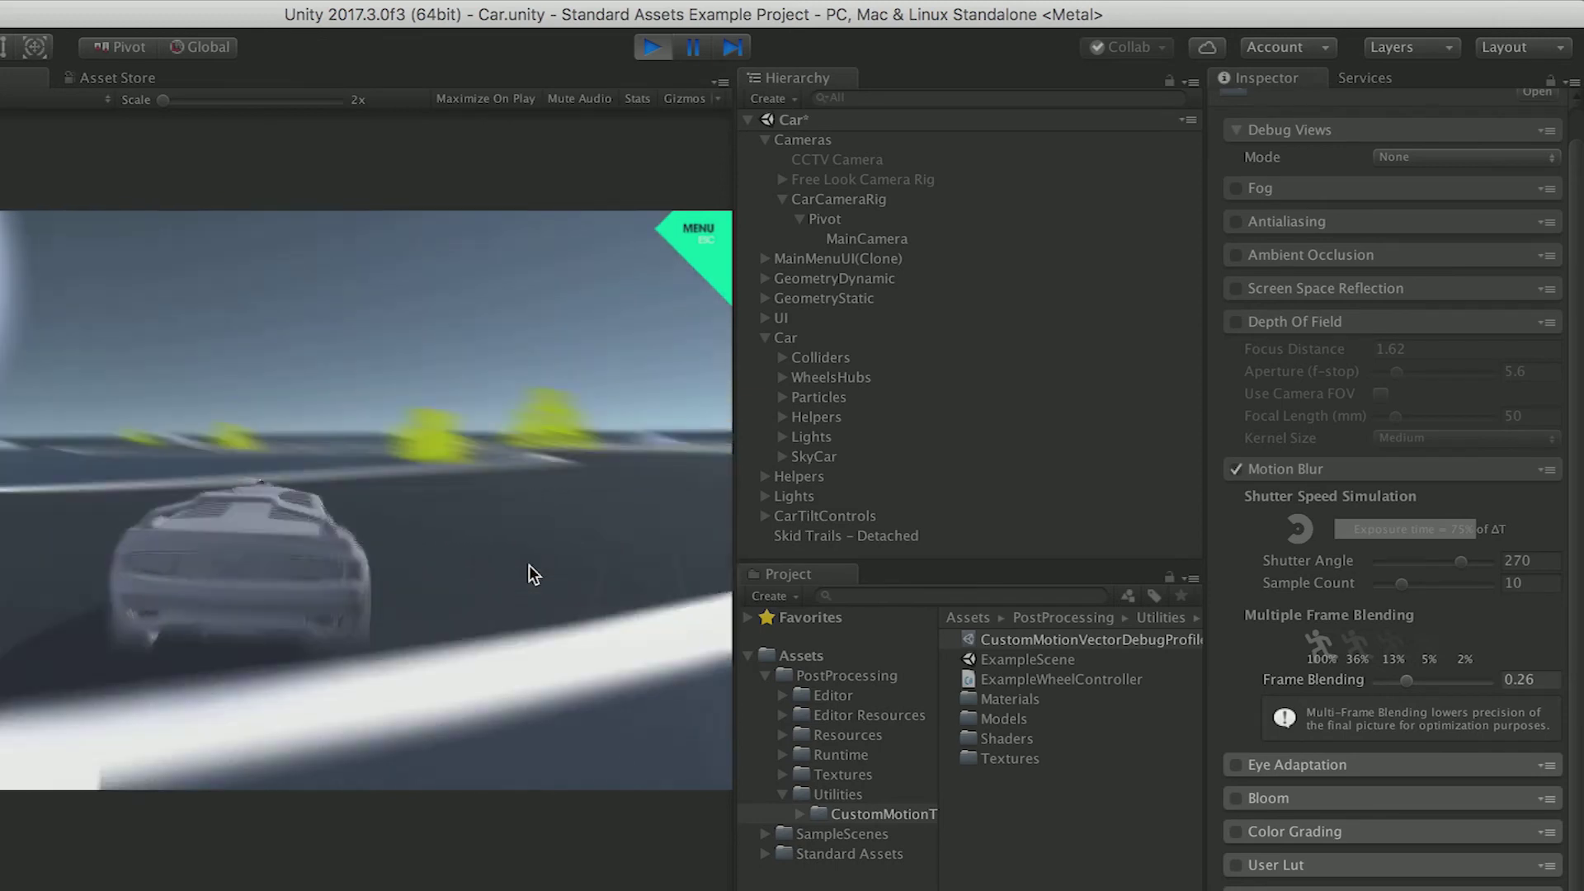
{"action": "key", "text": "d"}
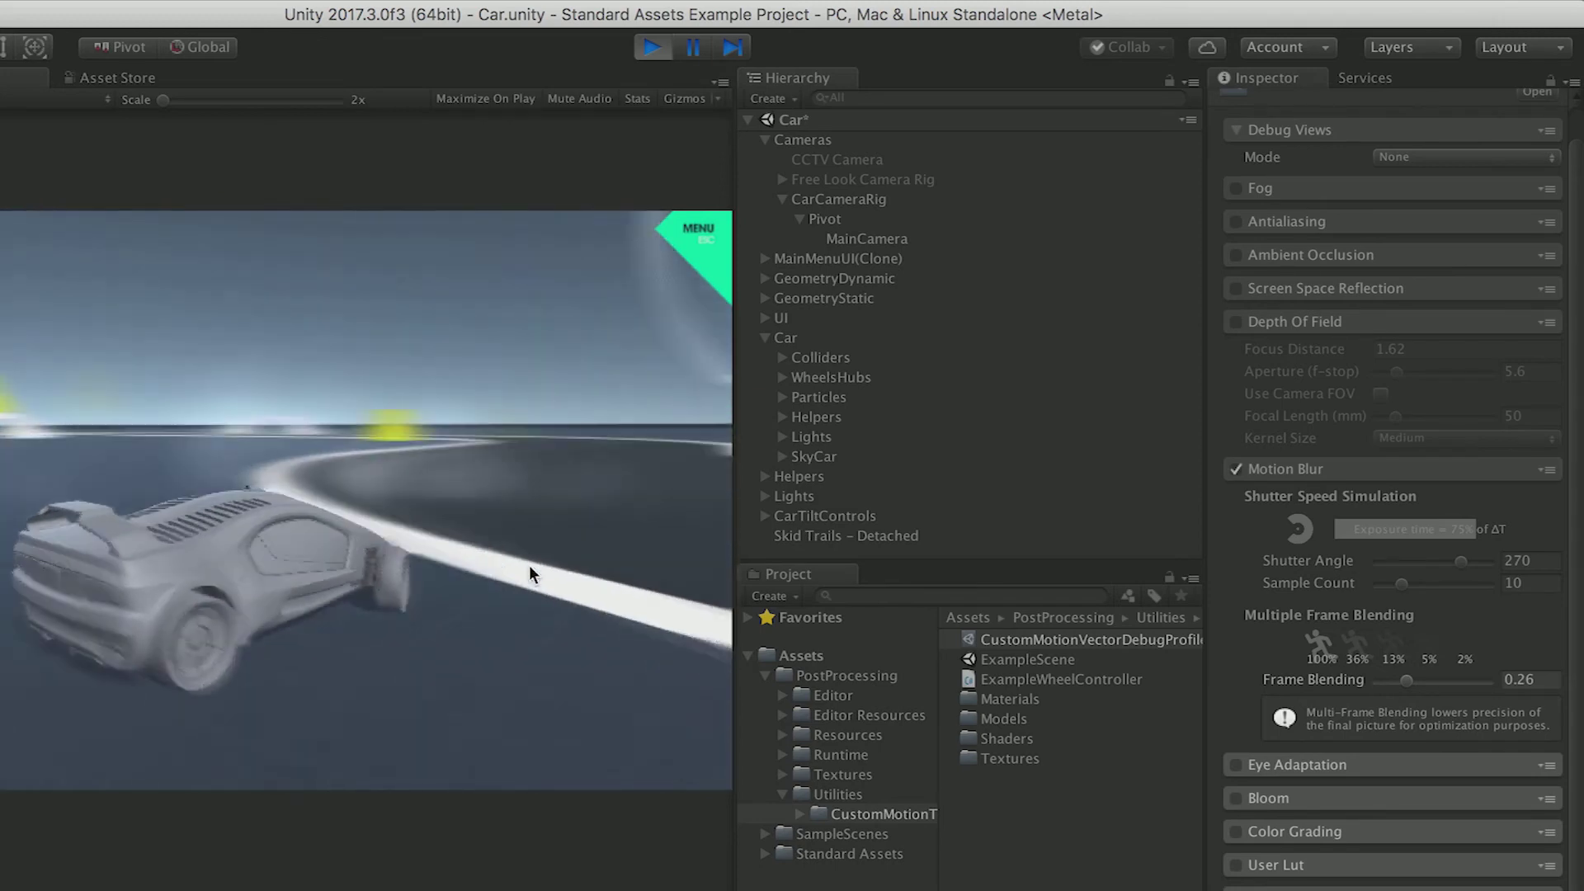
{"action": "key", "text": "a"}
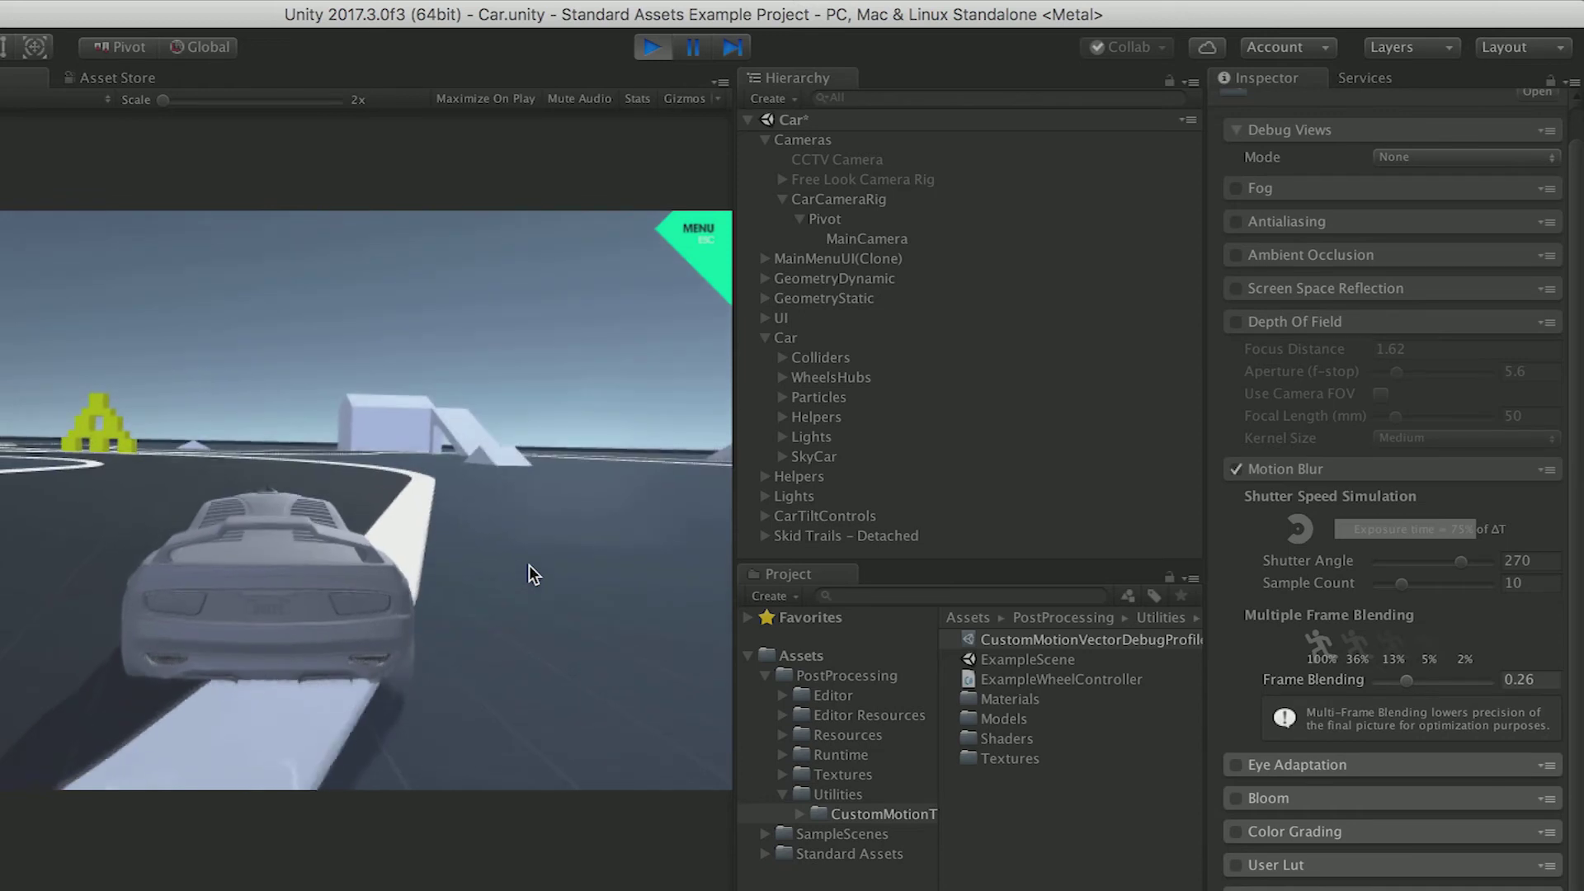
{"action": "key", "text": "a"}
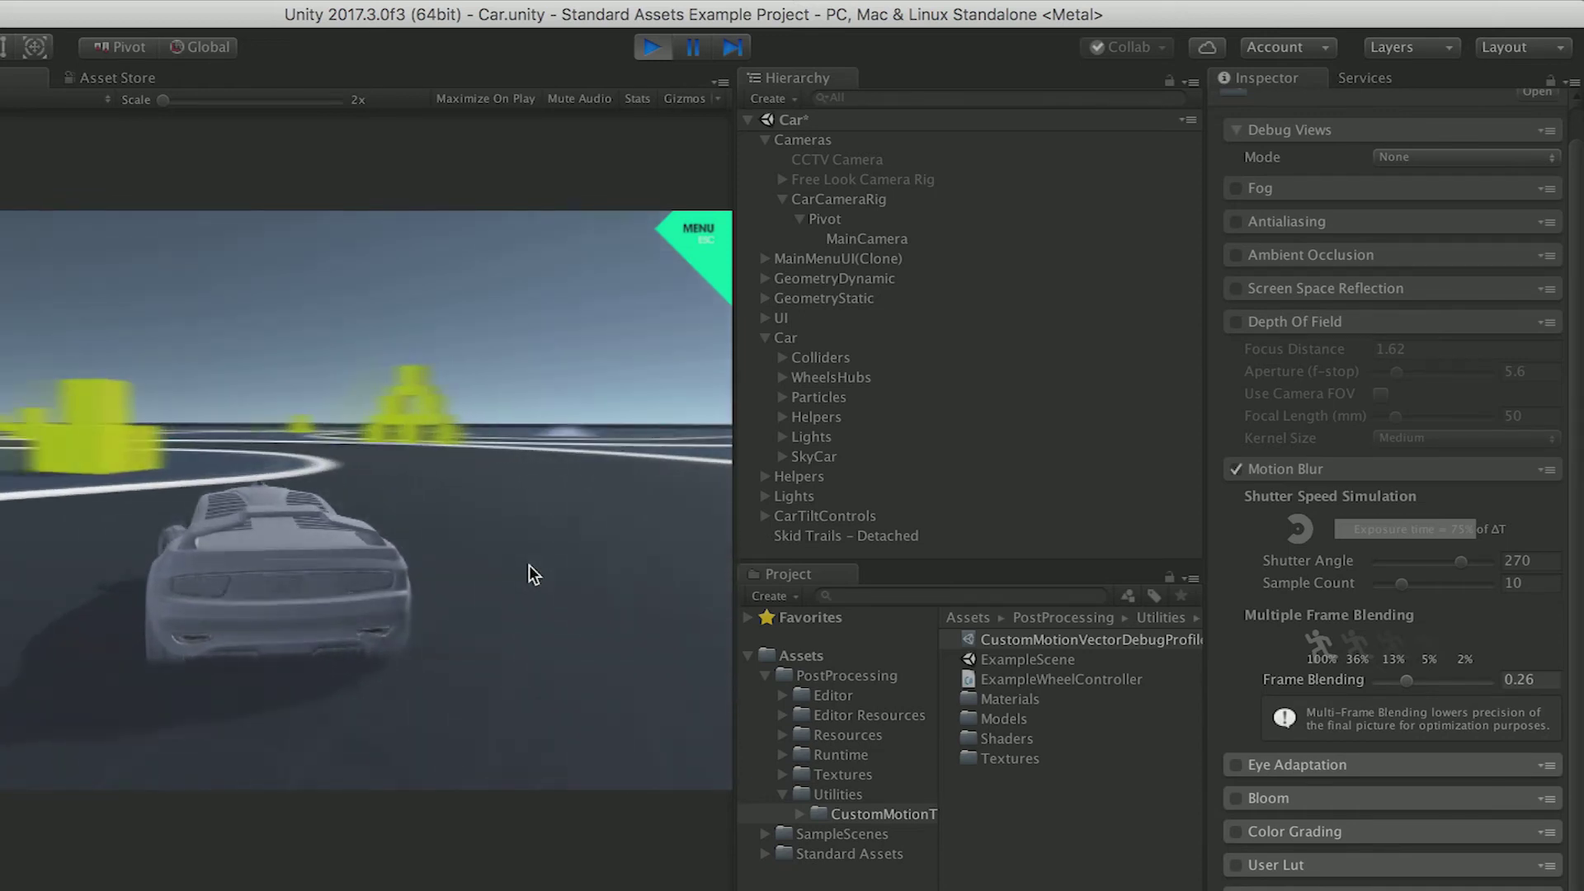
{"action": "key", "text": "d"}
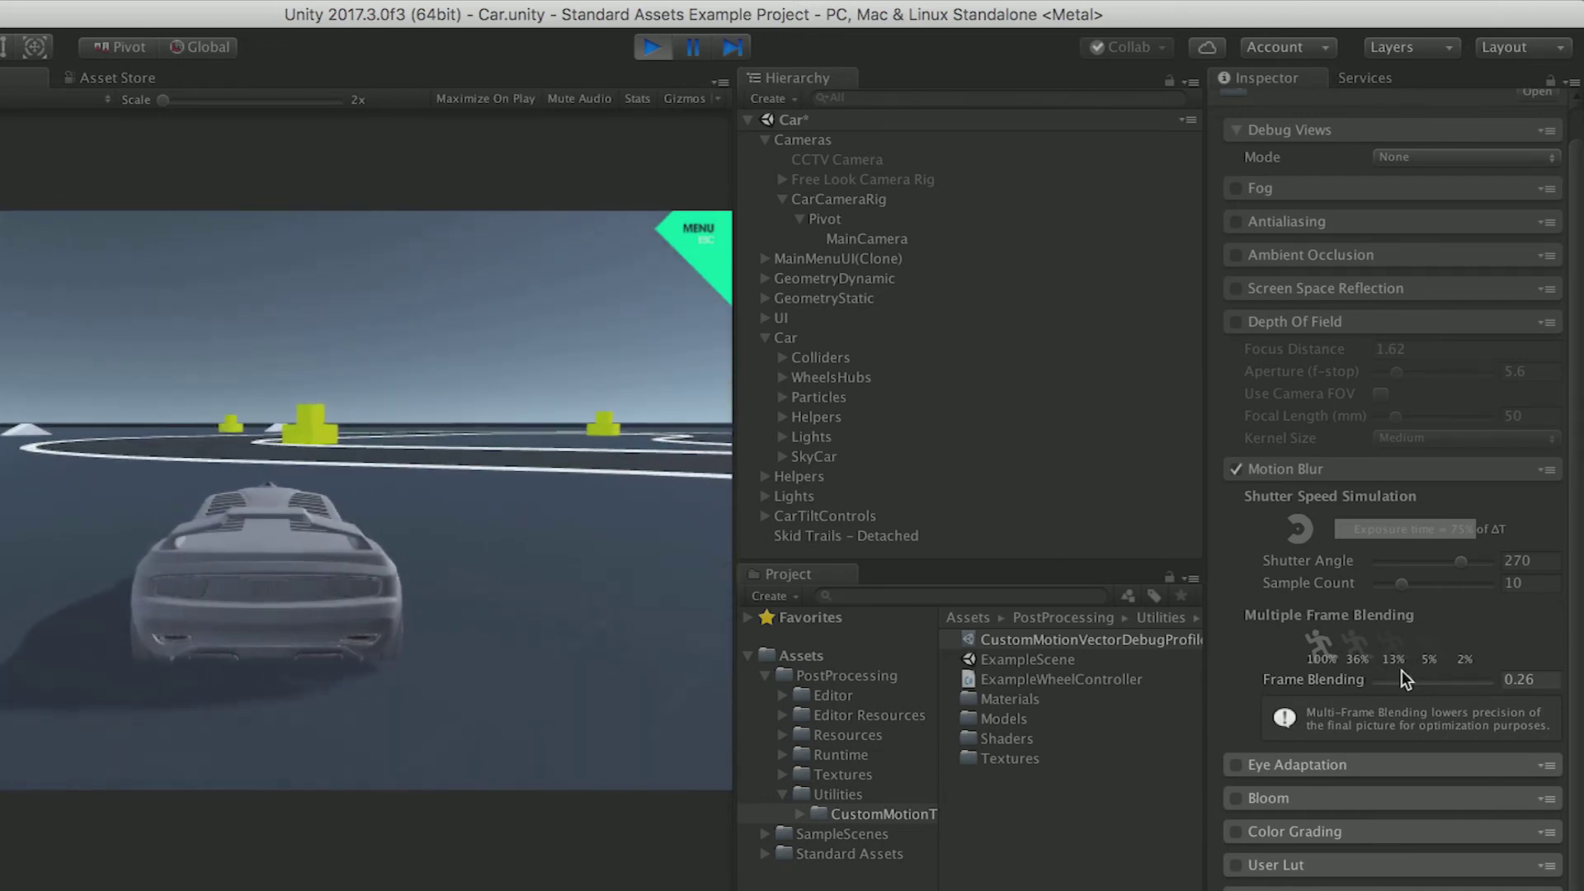
Set the Motion Blur Frame Blending to 0.64 and drive the car while steering right and left
{"action": "left_click", "coordinate": [597, 682]}
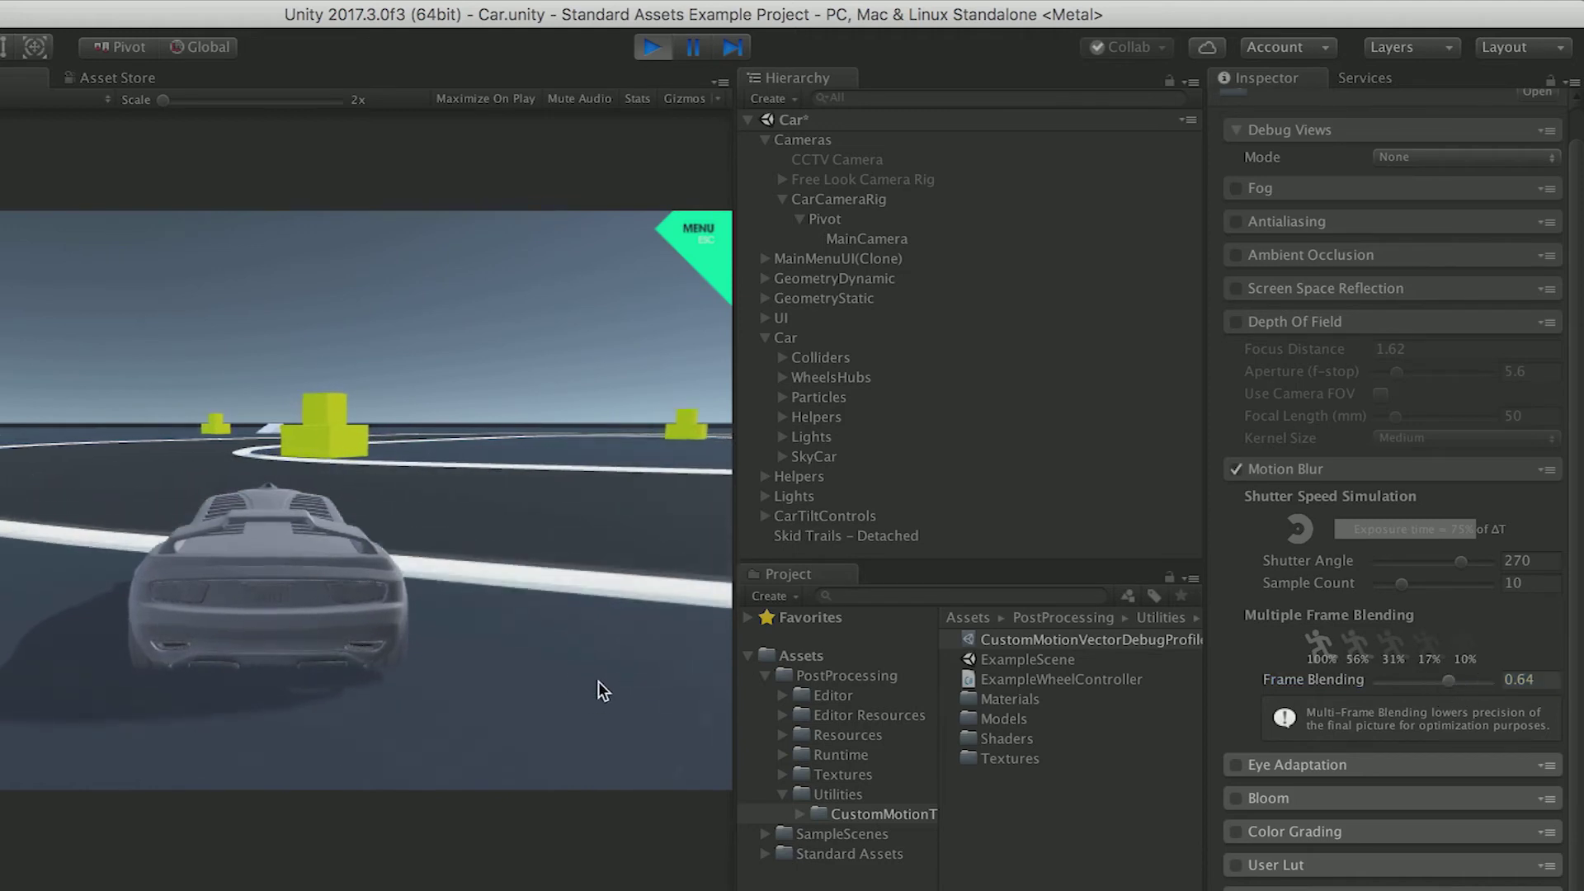
{"action": "key", "text": "d"}
{"action": "key", "text": "a"}
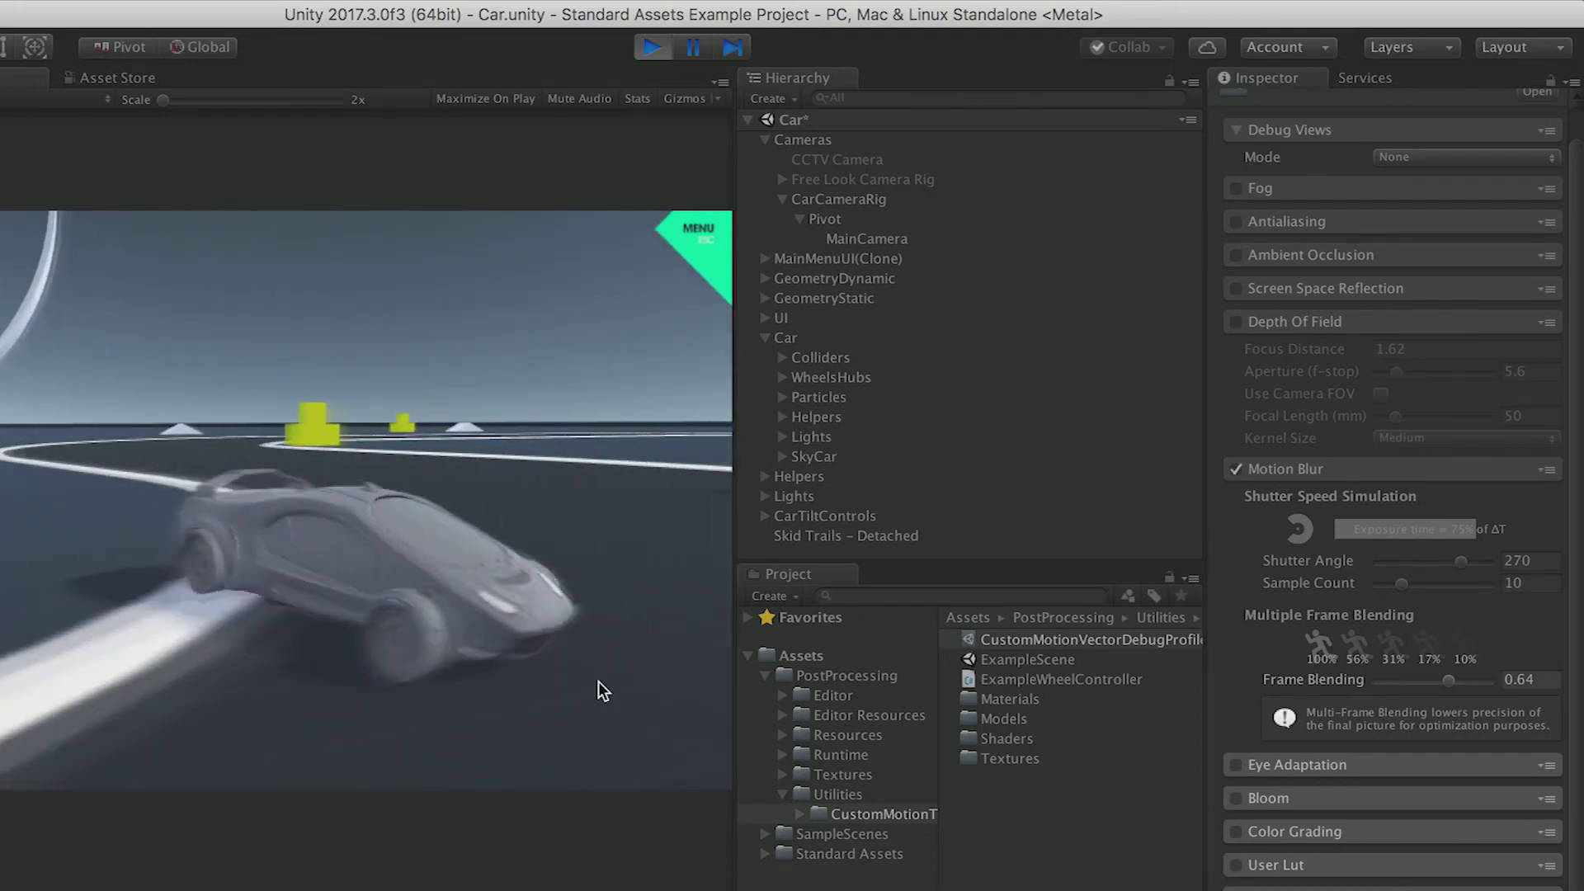
Reset the Motion Blur Frame Blending to 0 and disable Motion Blur in the profile
{"action": "left_click", "coordinate": [1445, 683]}
{"action": "left_click_drag", "start_coordinate": [1445, 683], "coordinate": [1371, 690]}
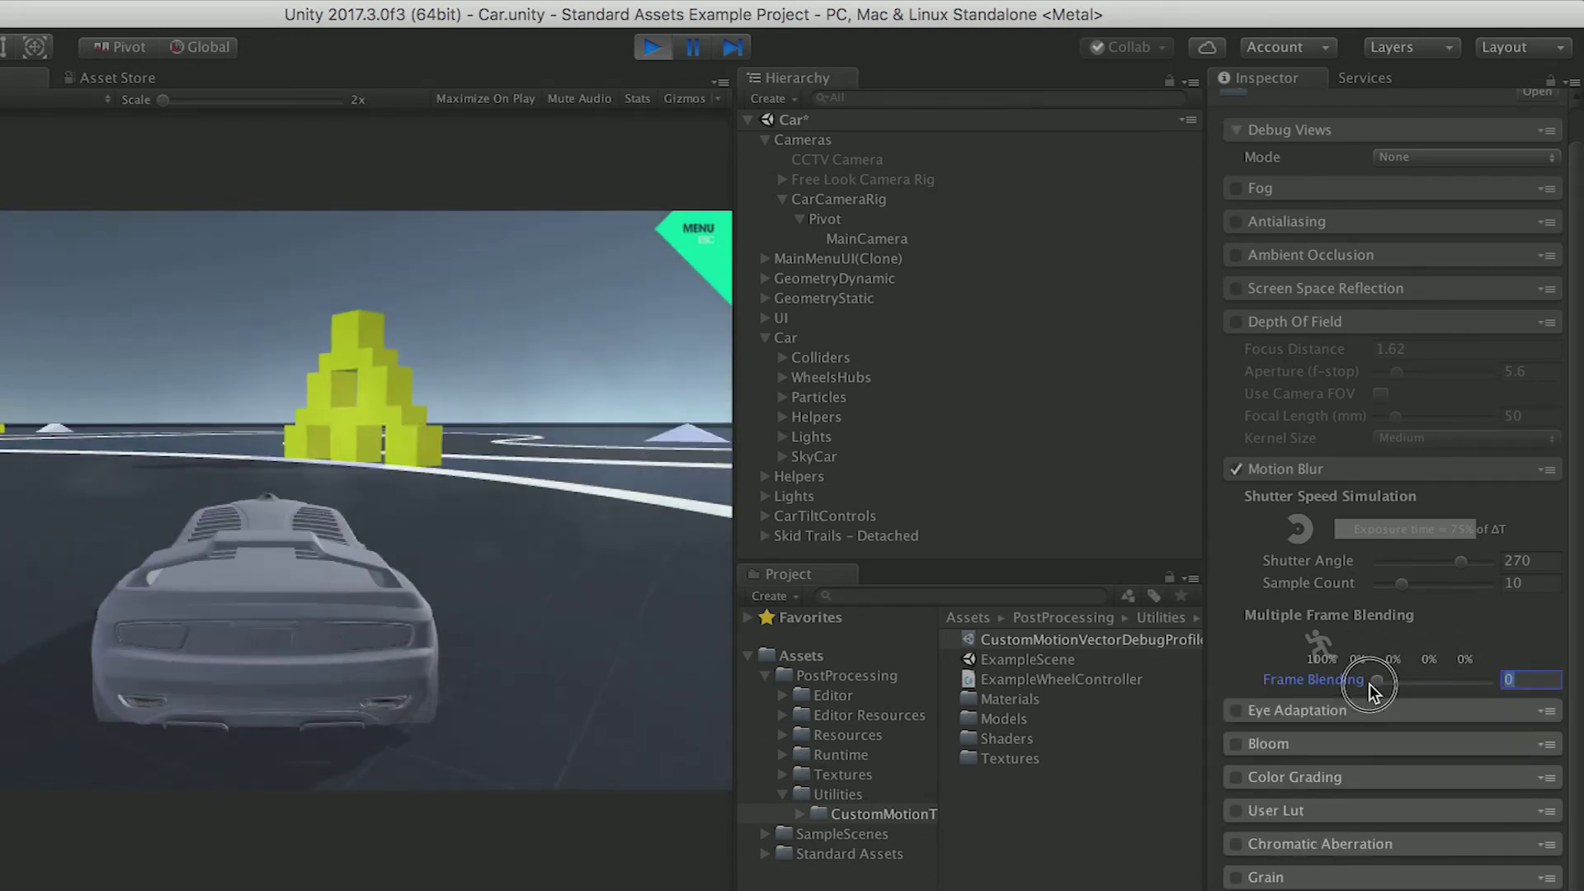
{"action": "left_click", "coordinate": [488, 608]}
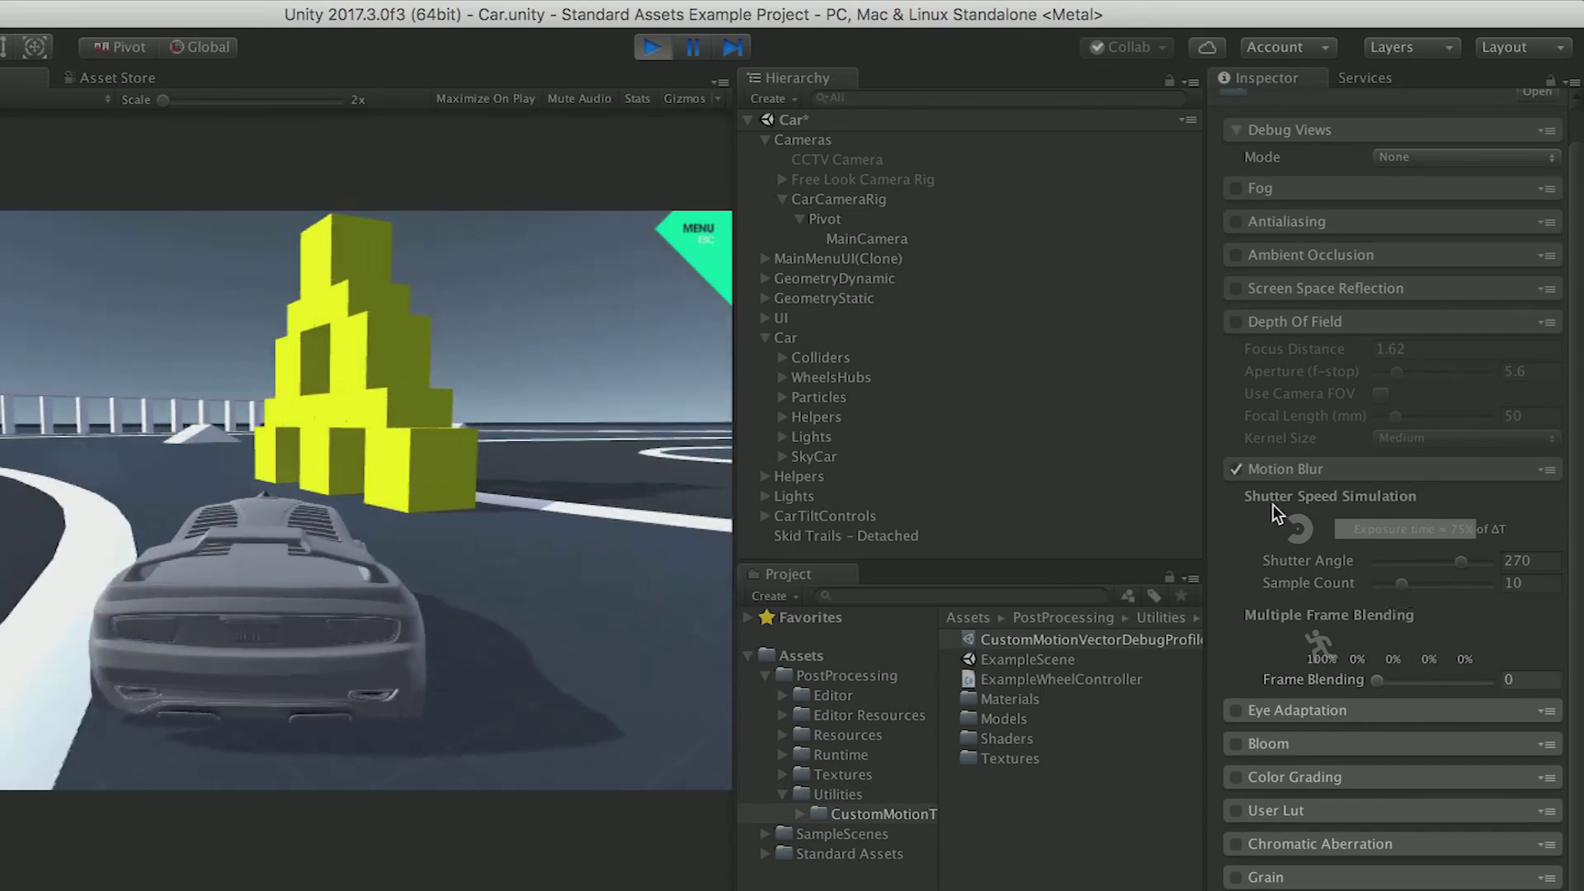
{"action": "left_click", "coordinate": [1237, 469]}
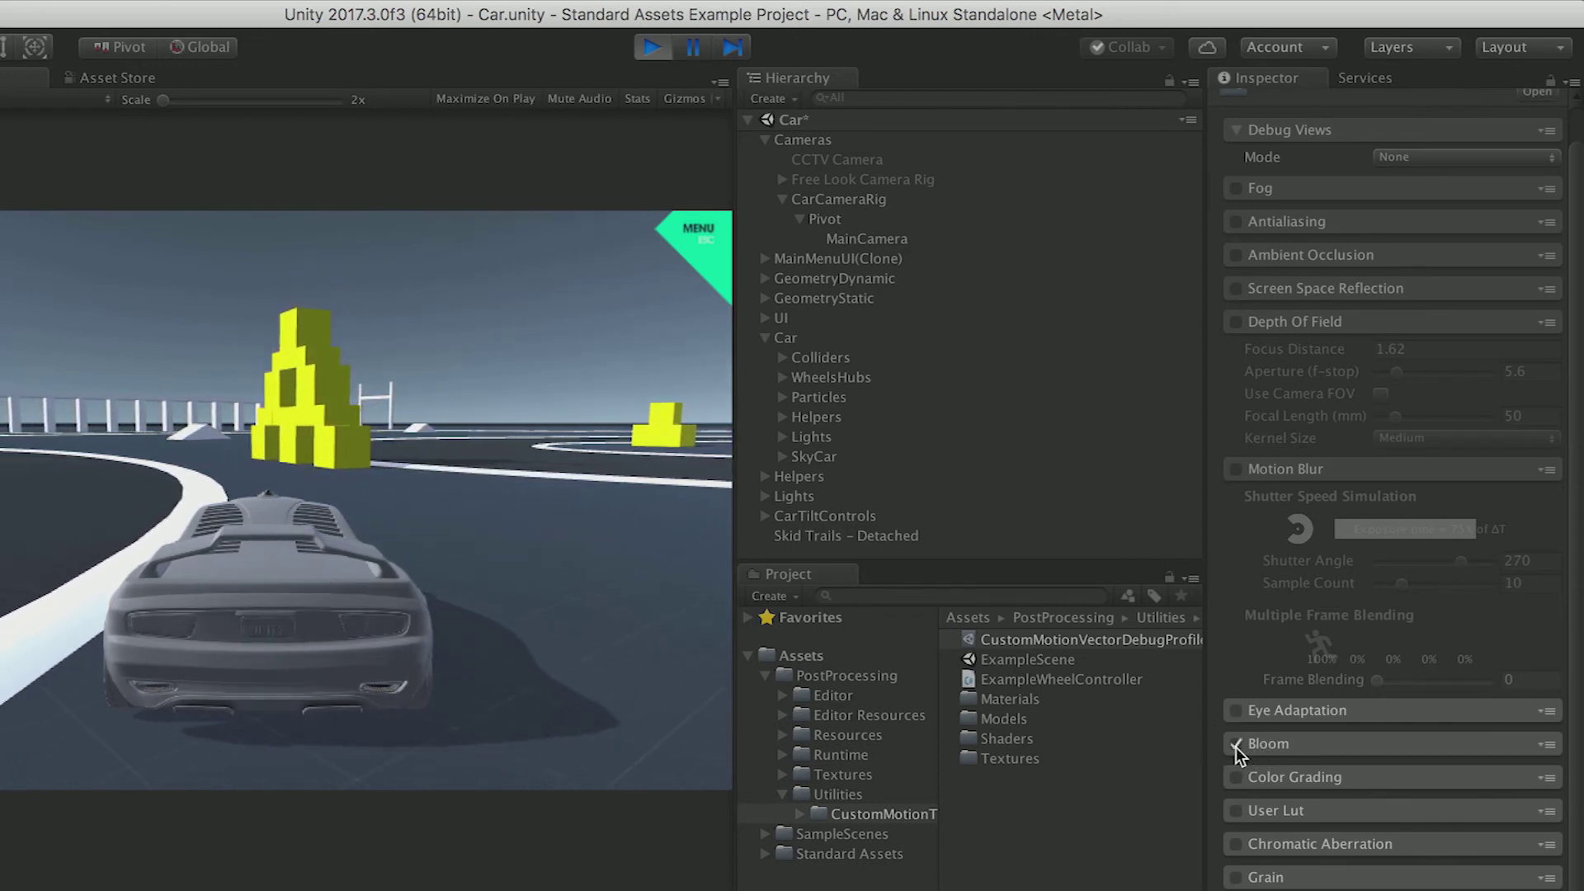
Set the Bloom Soft Knee to 0.83 and Radius to 6.11 in the profile, and disable Bloom
{"action": "left_click", "coordinate": [1303, 743]}
{"action": "scroll", "coordinate": [1328, 802], "scroll_direction": "down", "scroll_amount": 5}
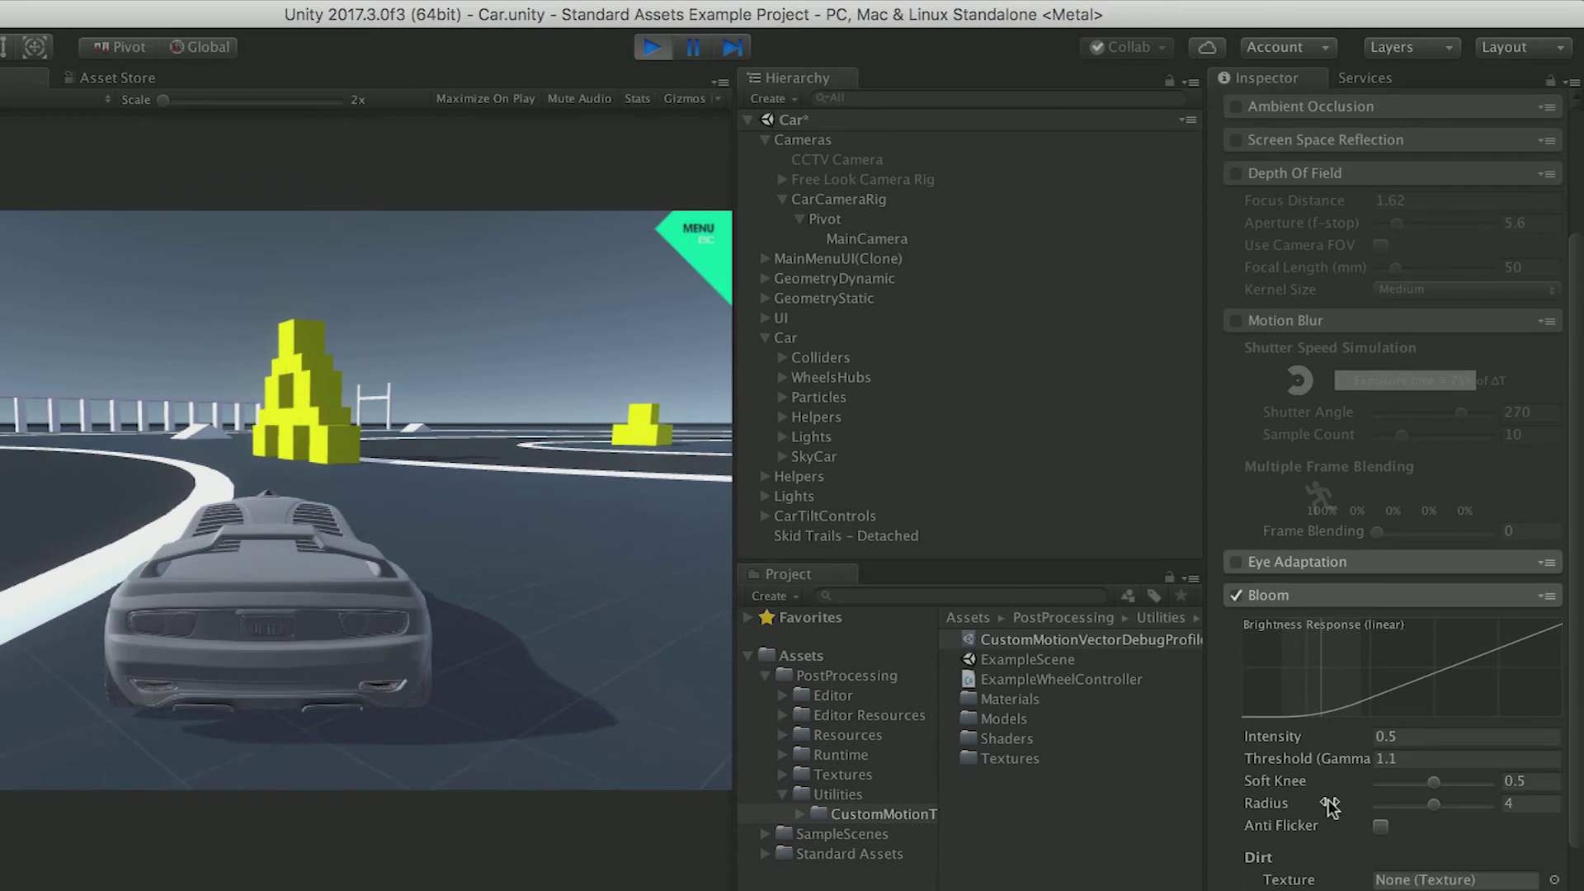
{"action": "mouse_move", "coordinate": [1437, 788]}
{"action": "left_mouse_down"}
{"action": "mouse_move", "coordinate": [1491, 789]}
{"action": "mouse_move", "coordinate": [1427, 796]}
{"action": "left_mouse_up"}
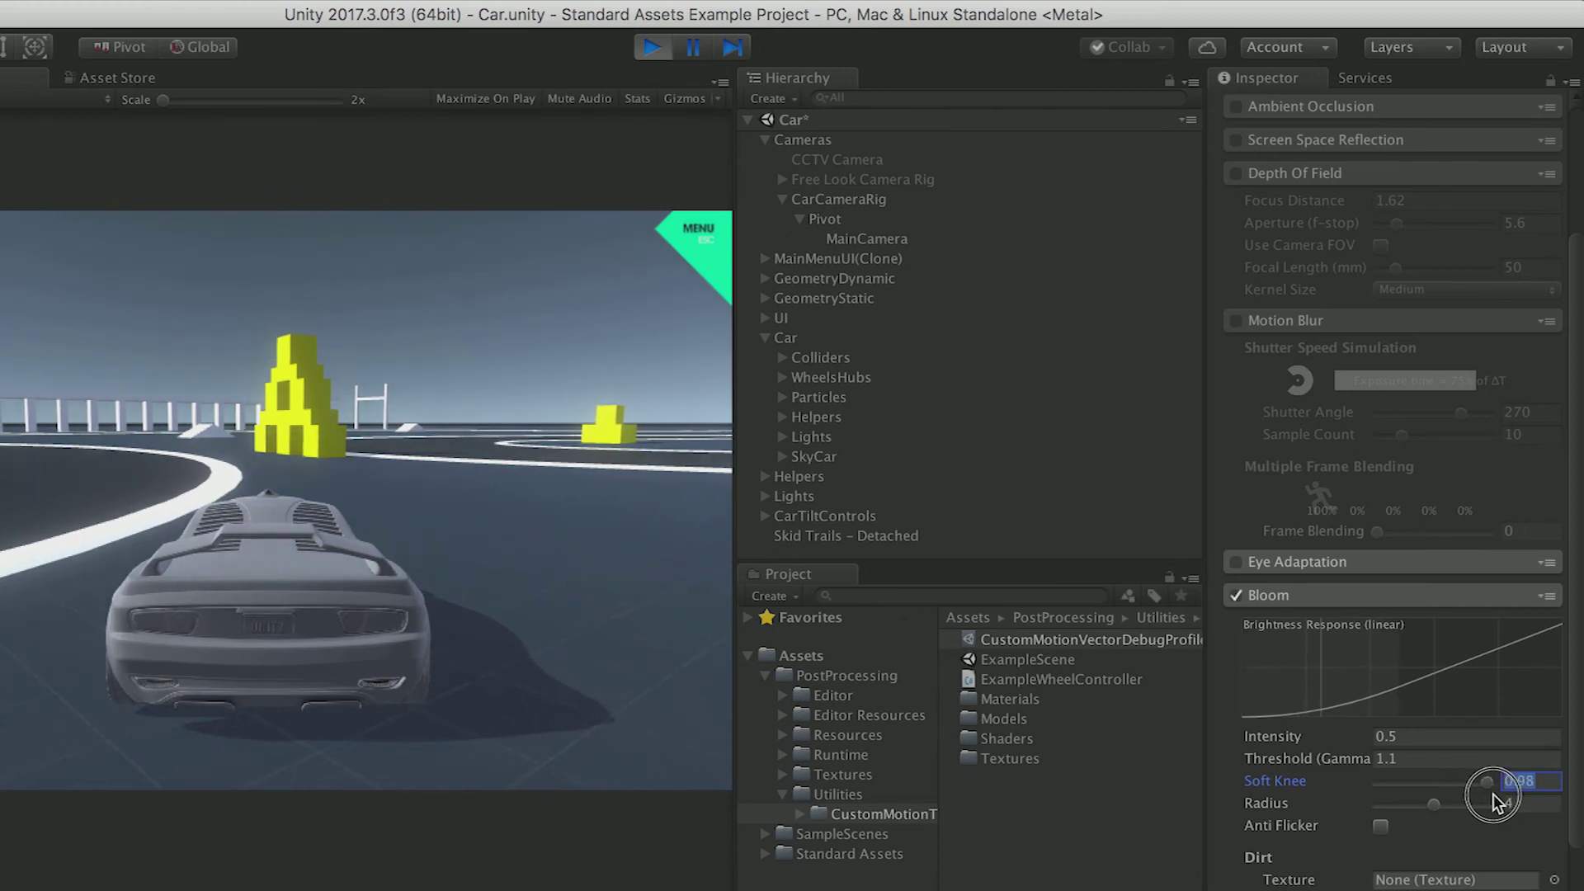
{"action": "left_click_drag", "start_coordinate": [1435, 804], "coordinate": [1480, 805]}
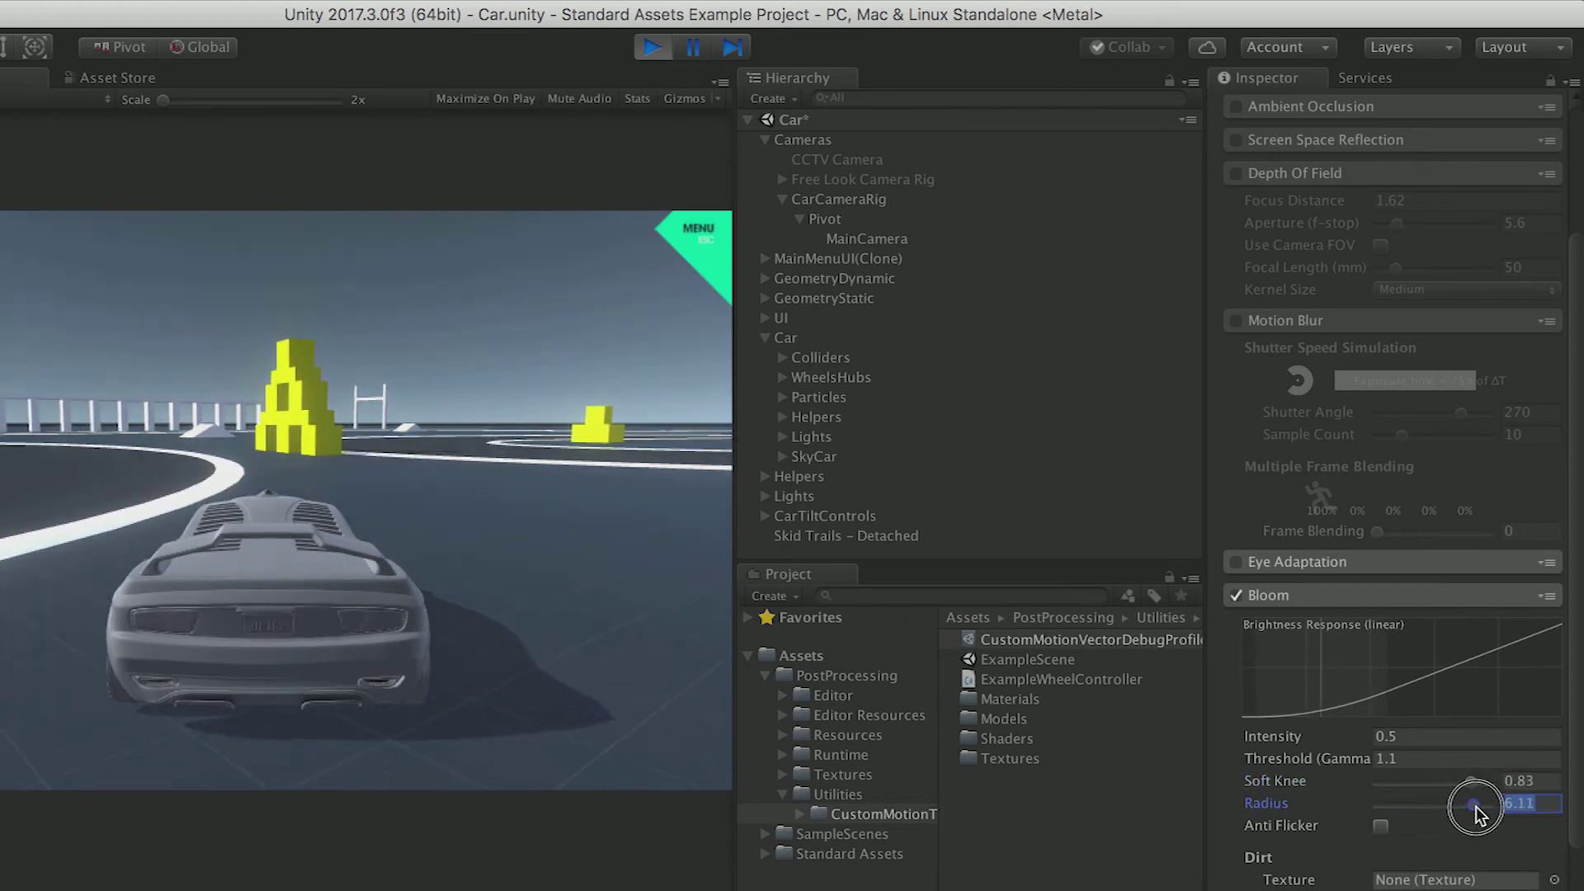
{"action": "left_click", "coordinate": [1237, 596]}
Enable Vignette in the profile, expand its settings and drive the car forward and to the right to examine the effect
{"action": "scroll", "coordinate": [1290, 791], "scroll_direction": "down", "scroll_amount": 4}
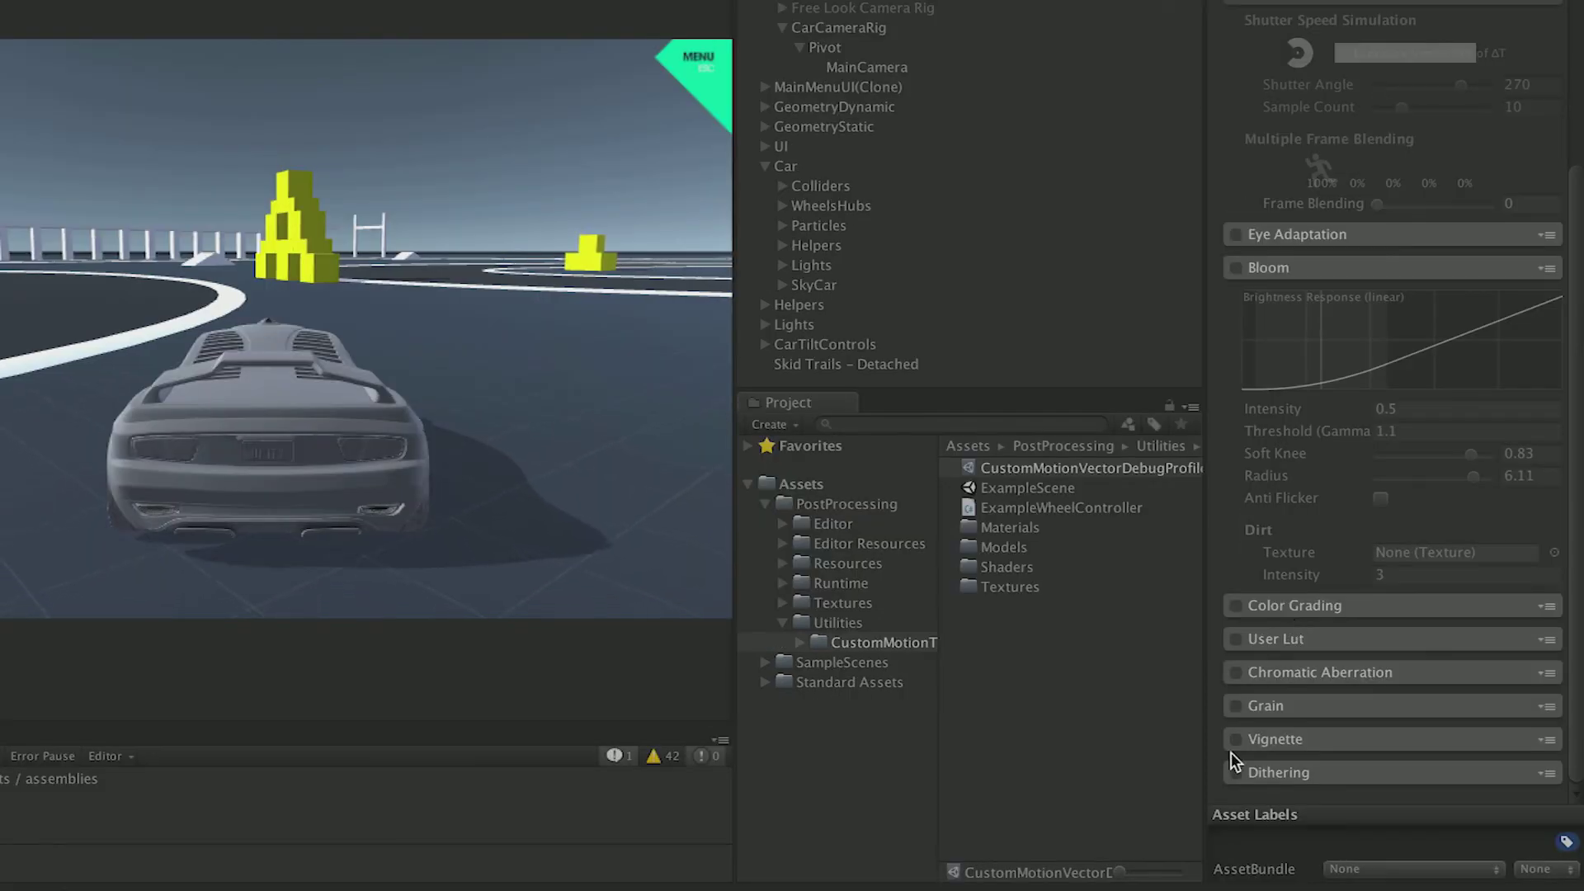
{"action": "left_click", "coordinate": [1235, 740]}
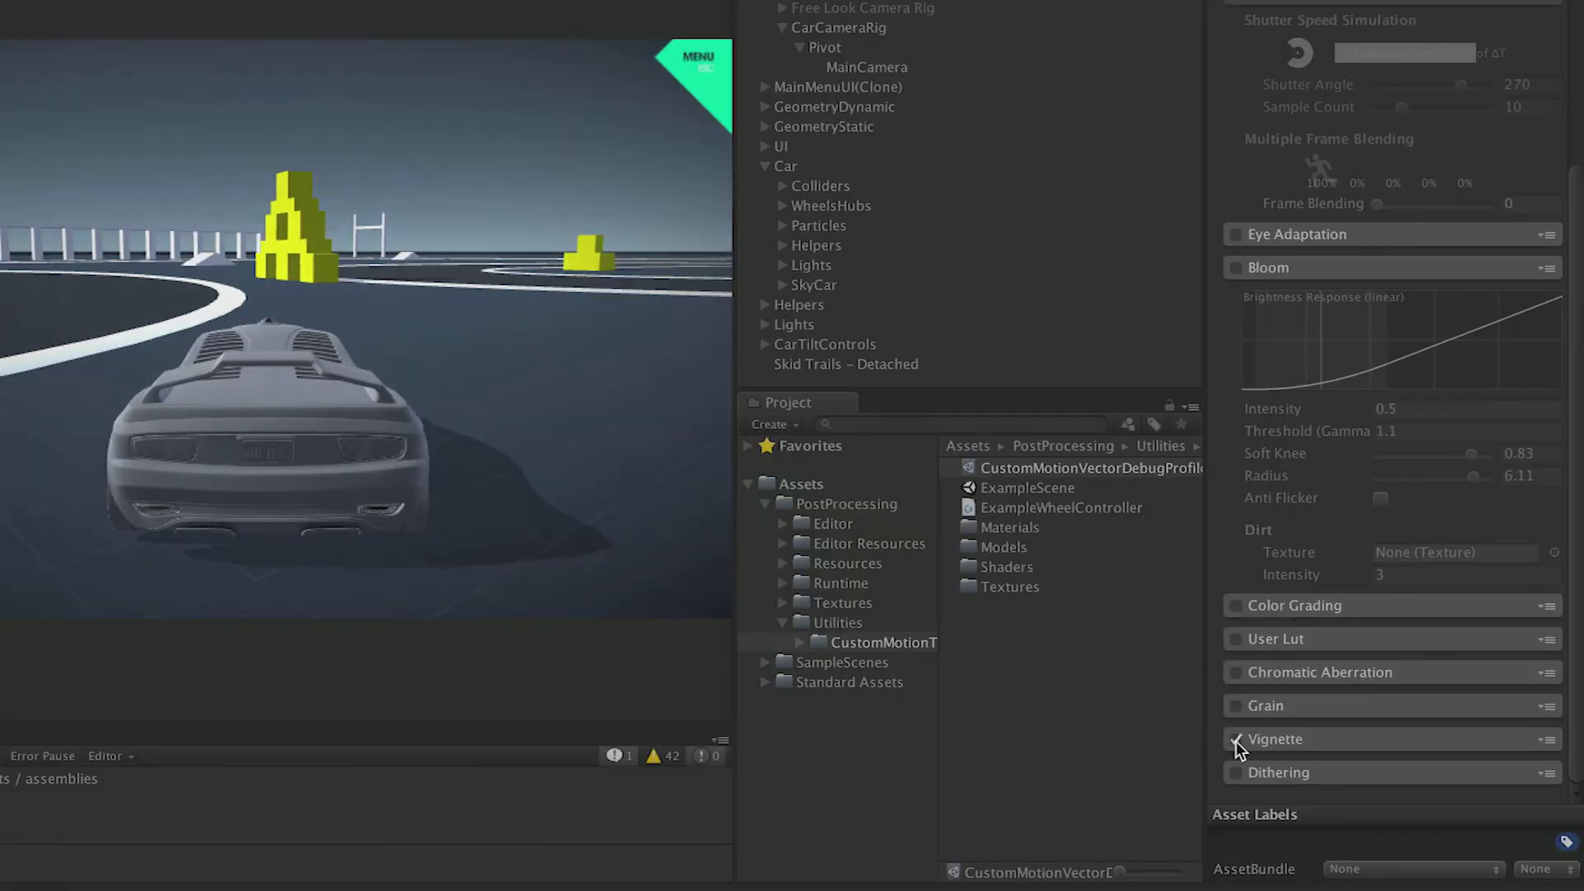
{"action": "left_click", "coordinate": [1294, 740]}
{"action": "scroll", "coordinate": [1295, 731], "scroll_direction": "down", "scroll_amount": 4}
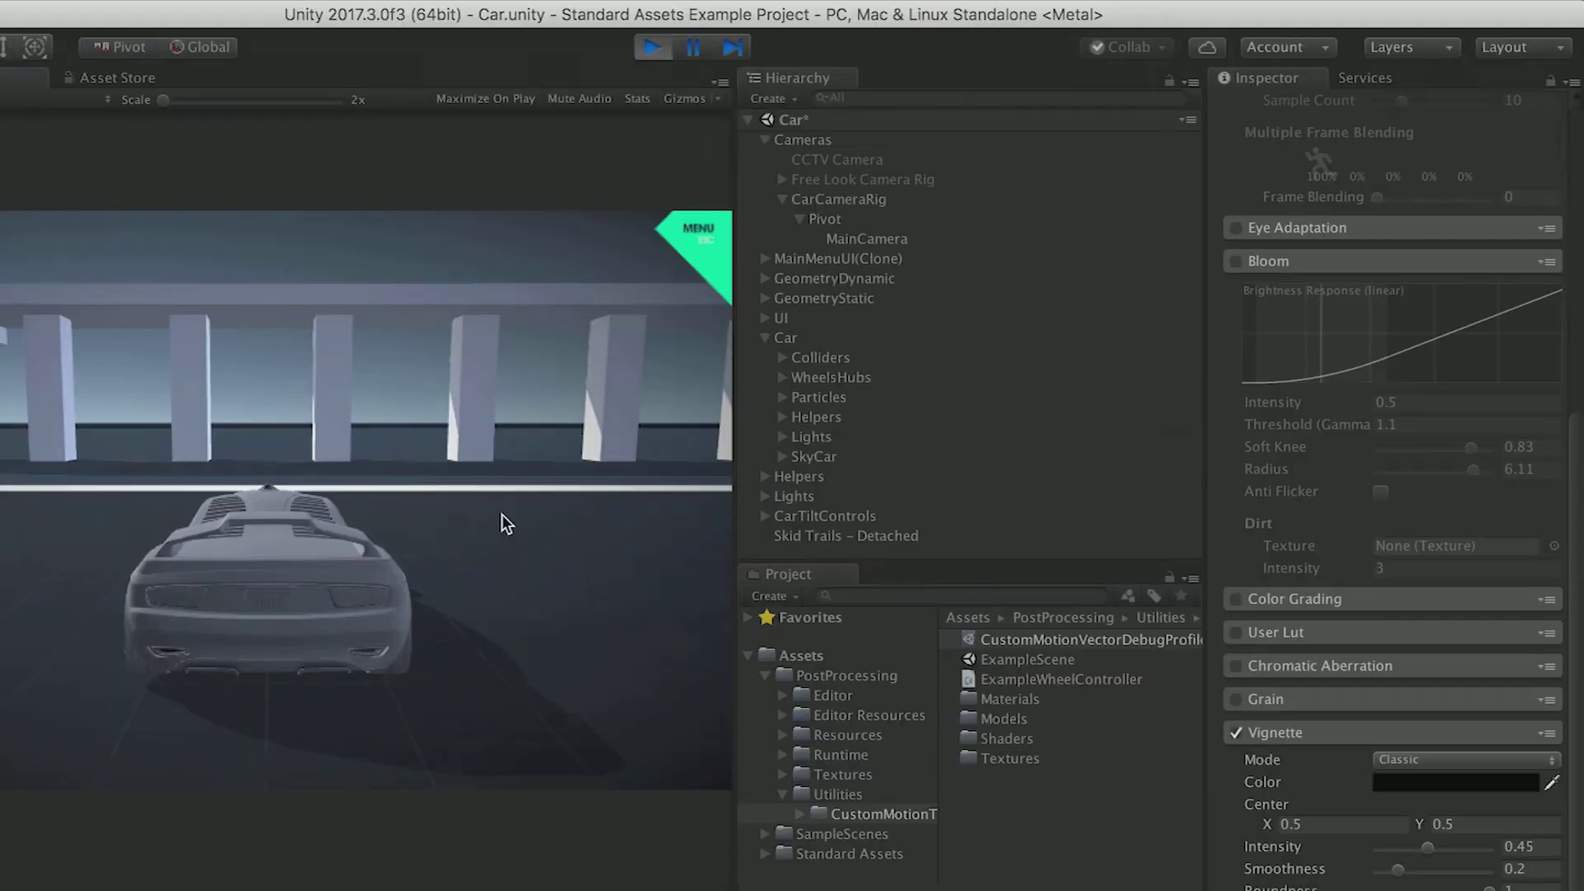
{"action": "key", "text": "w"}
{"action": "key", "text": "d"}
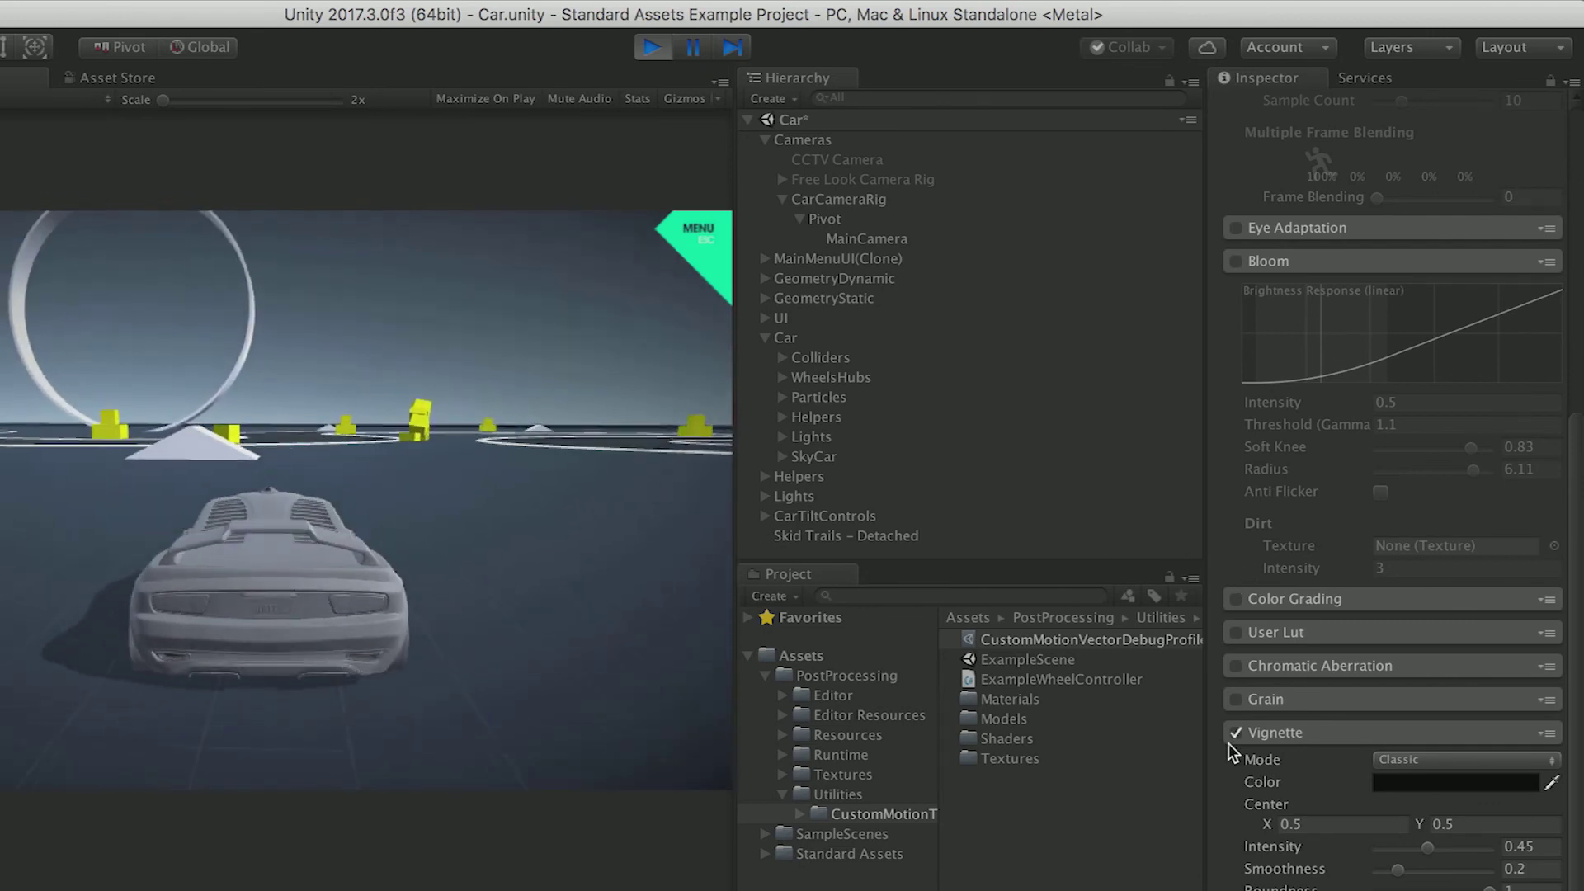
Expand the Fog settings, and enable Antialiasing in the profile with its Method and Preset settings expanded
{"action": "scroll", "coordinate": [1284, 655], "scroll_direction": "up", "scroll_amount": 10}
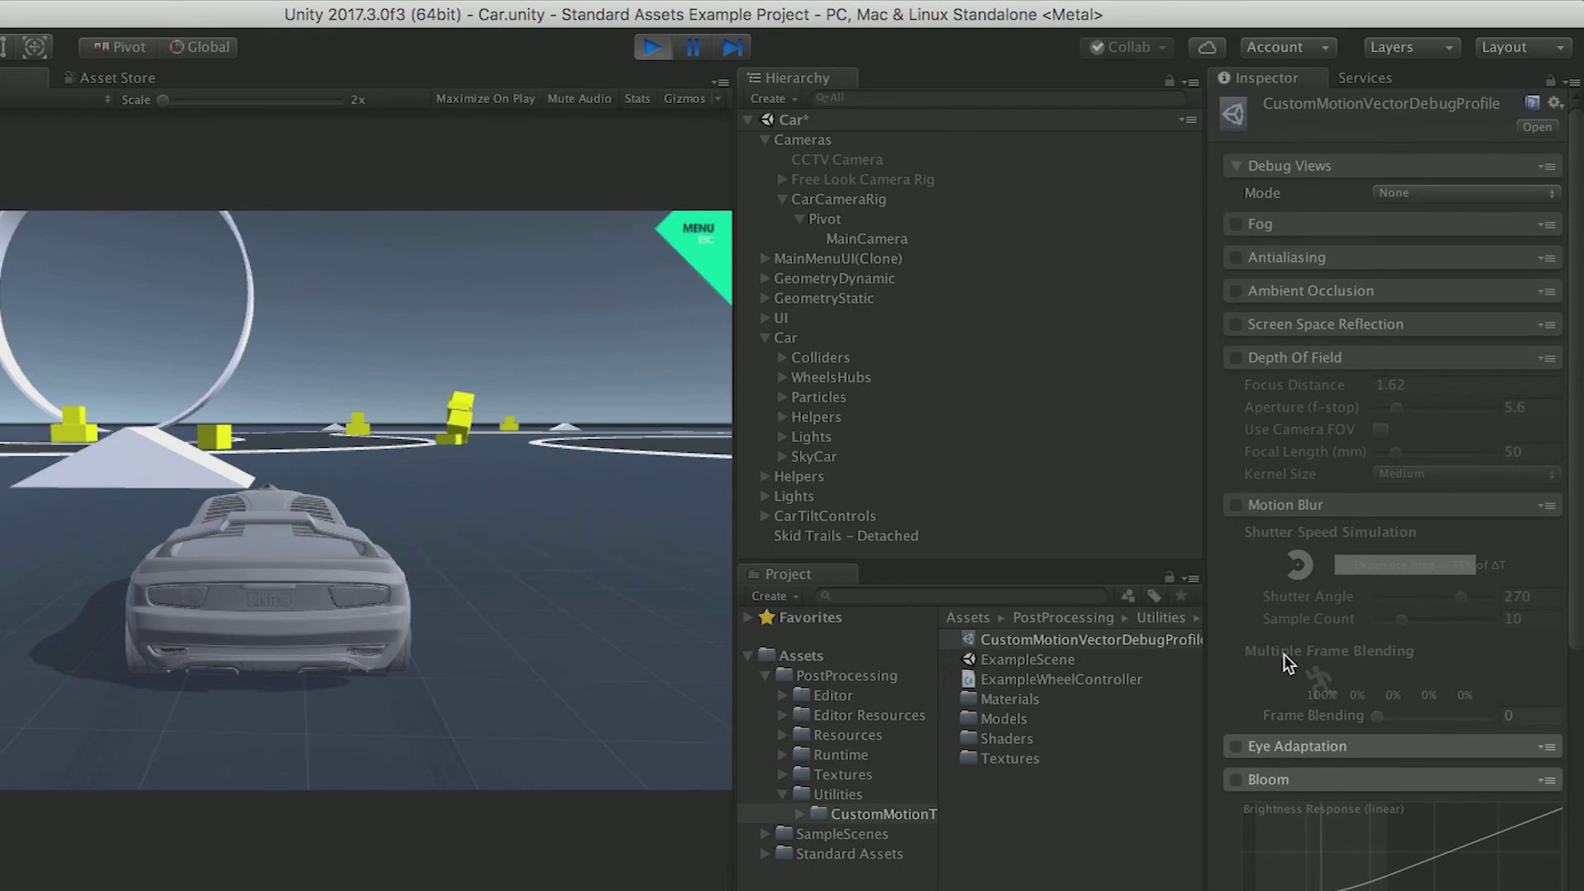
{"action": "left_click", "coordinate": [1242, 224]}
{"action": "left_click", "coordinate": [1235, 363]}
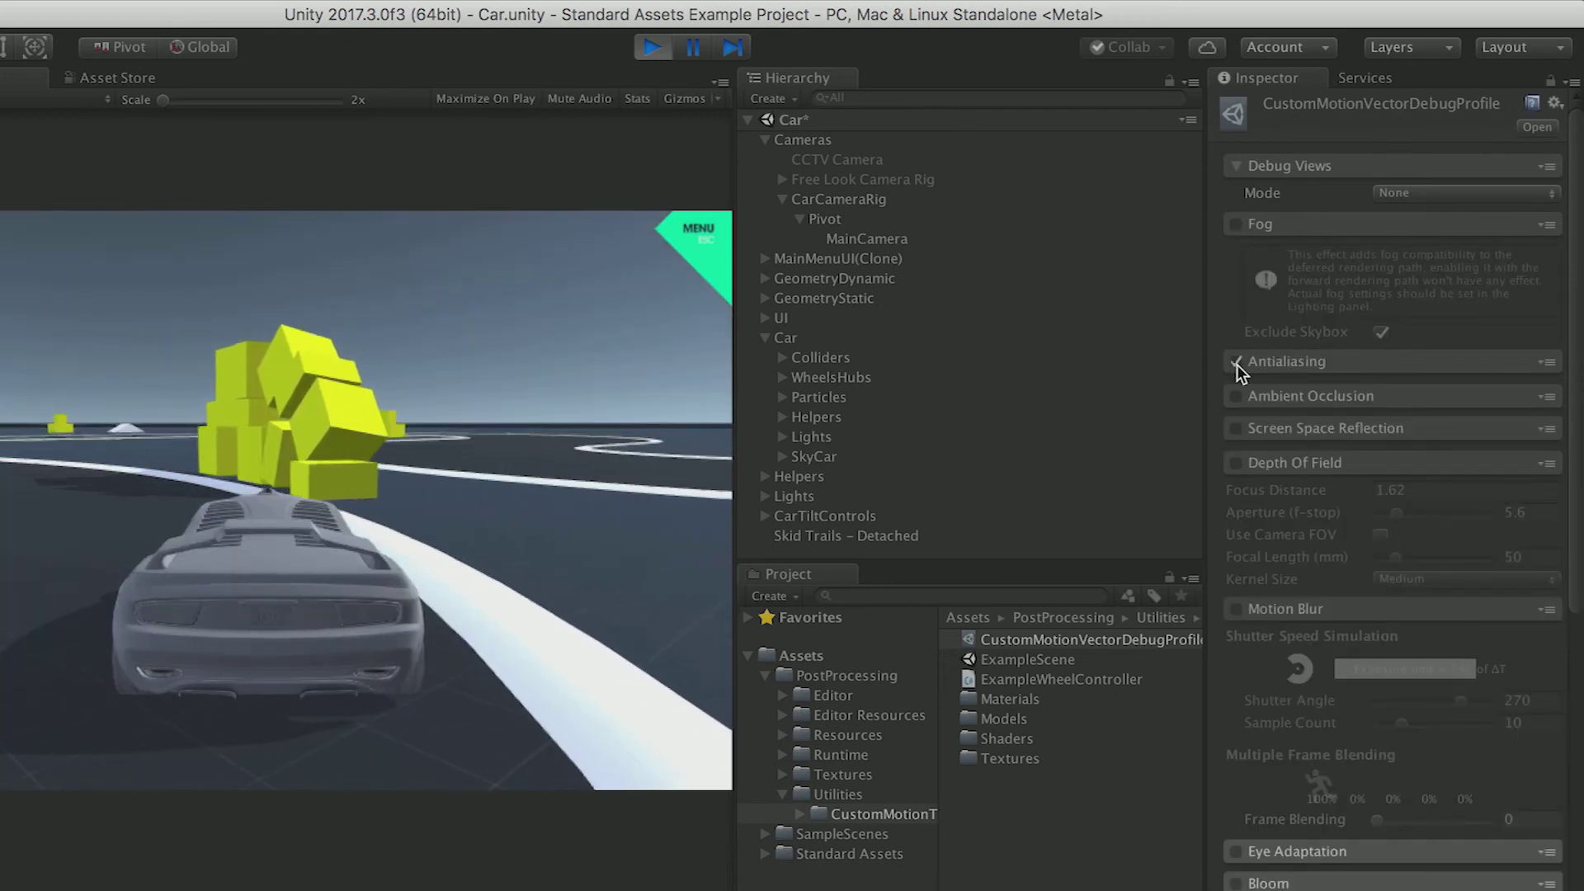
{"action": "left_click", "coordinate": [1289, 363]}
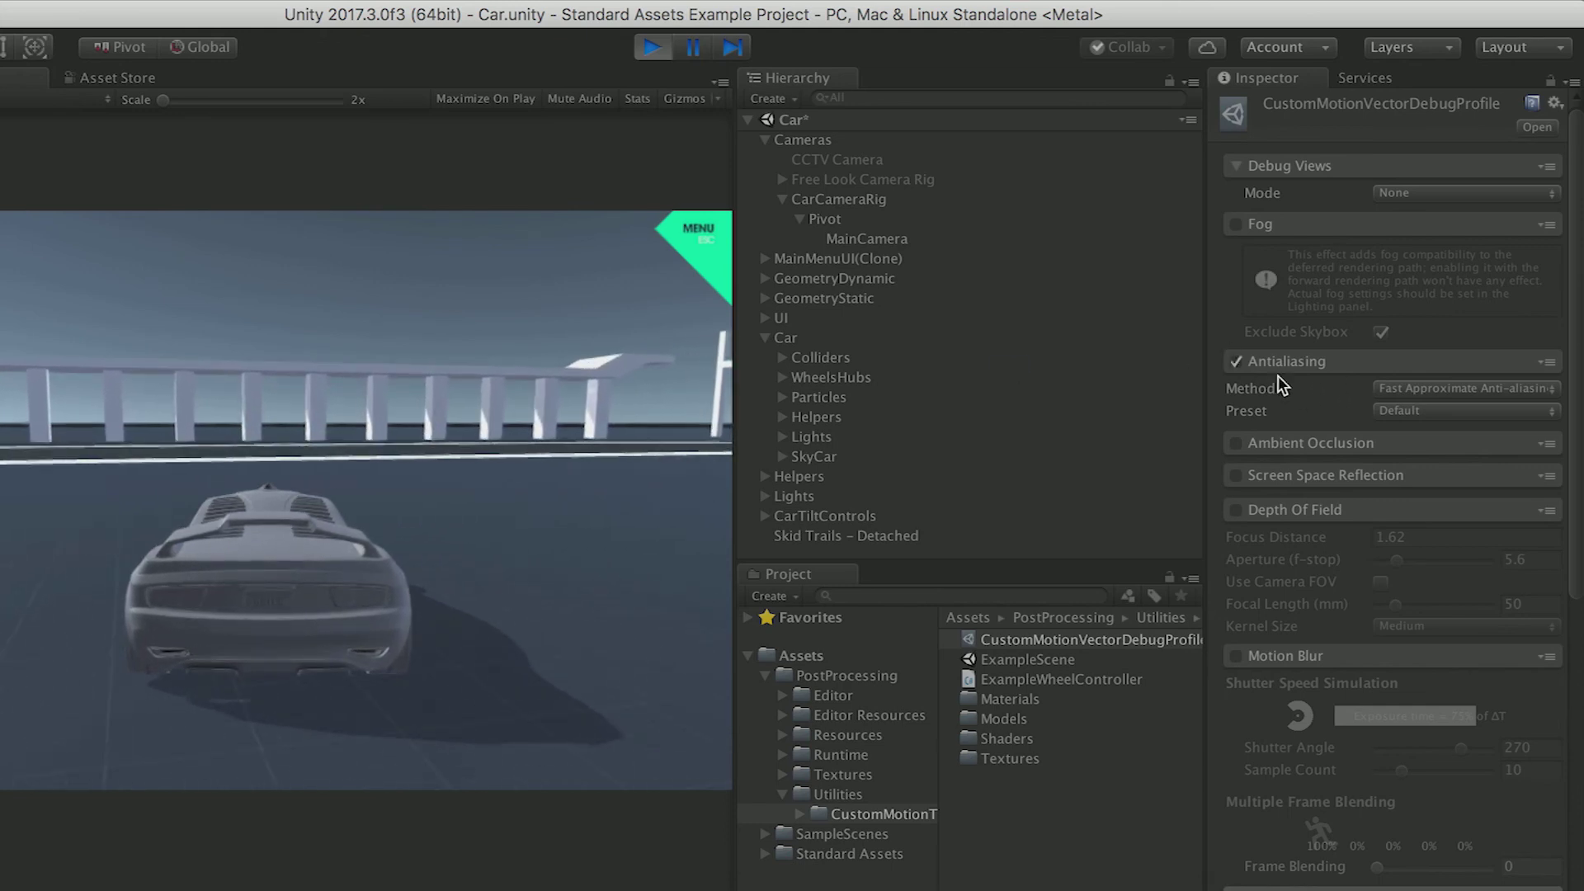
Switch Antialiasing off and on repeatedly to compare the edges in the running game, leaving it enabled
{"action": "left_click", "coordinate": [1236, 362]}
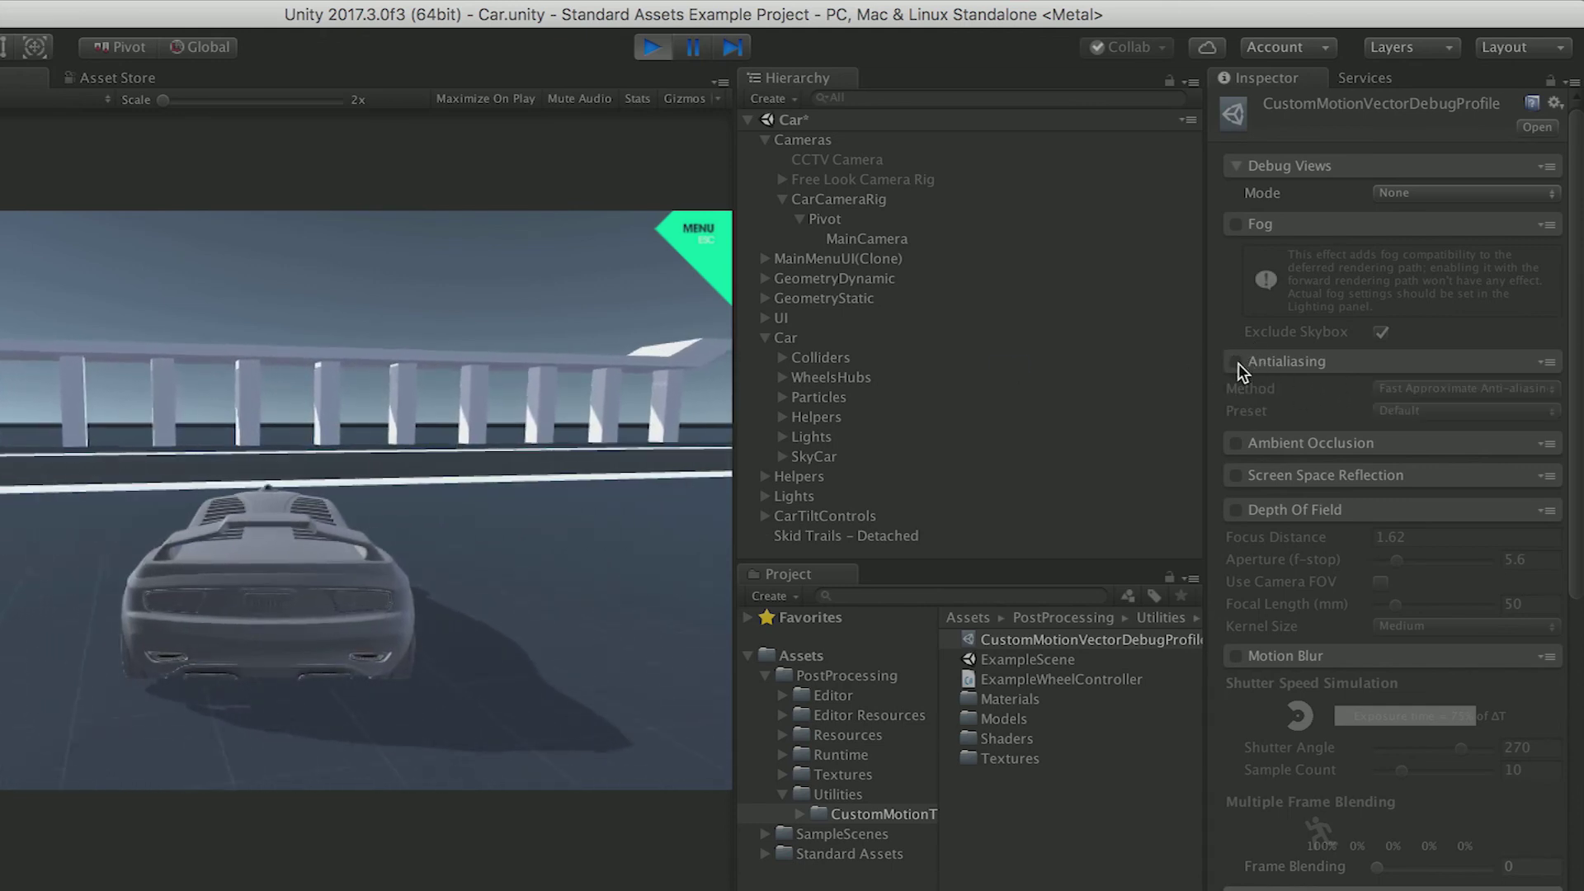
{"action": "left_click", "coordinate": [1239, 363]}
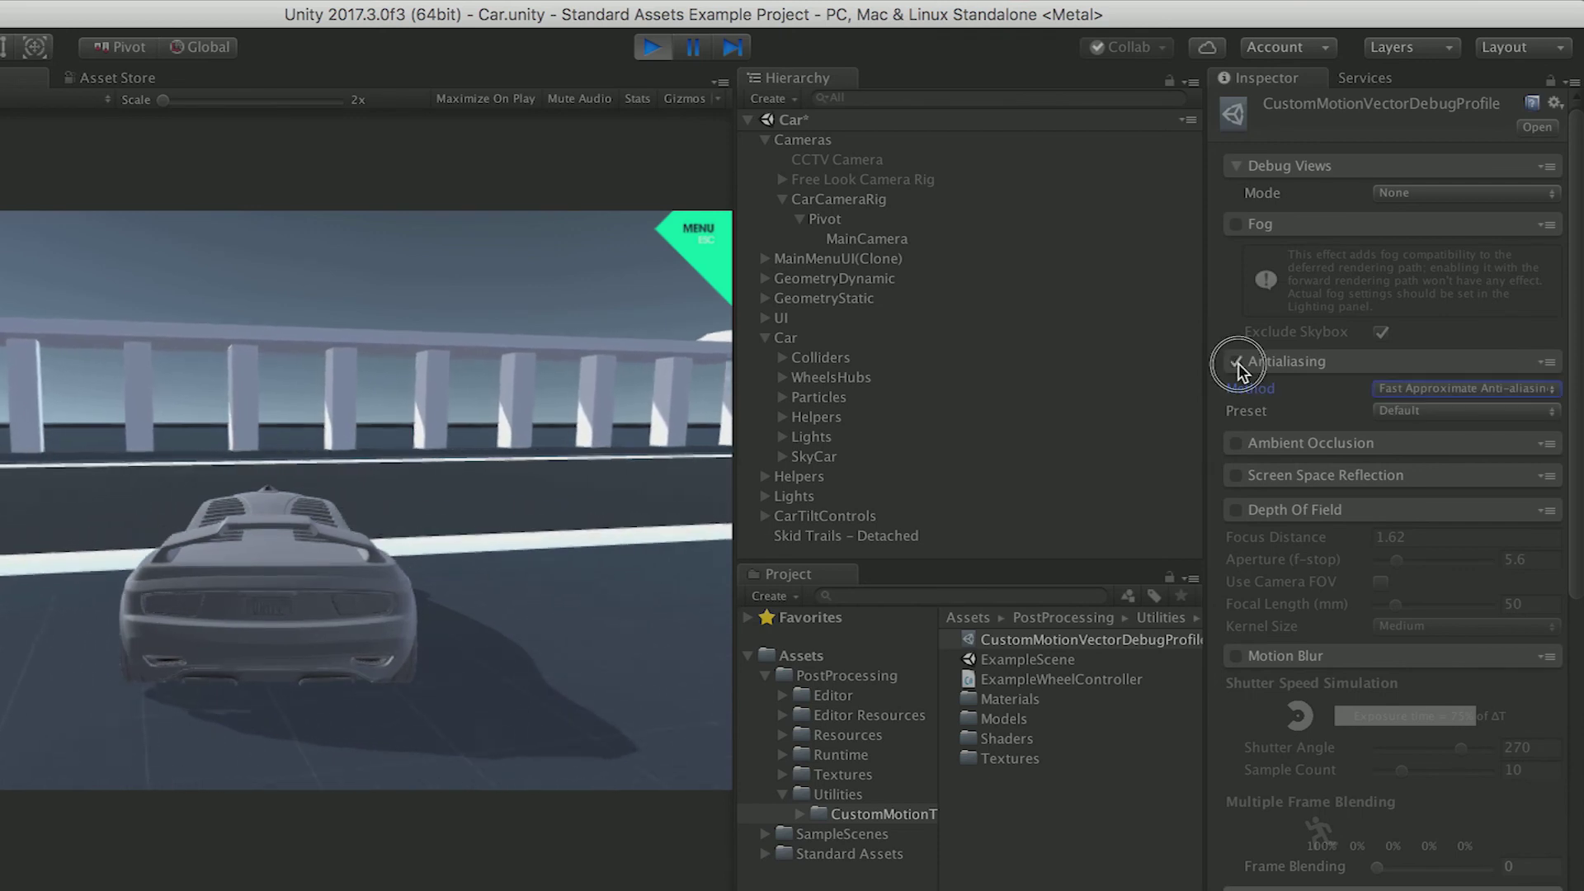
{"action": "left_click", "coordinate": [1239, 363]}
{"action": "left_click", "coordinate": [1236, 362]}
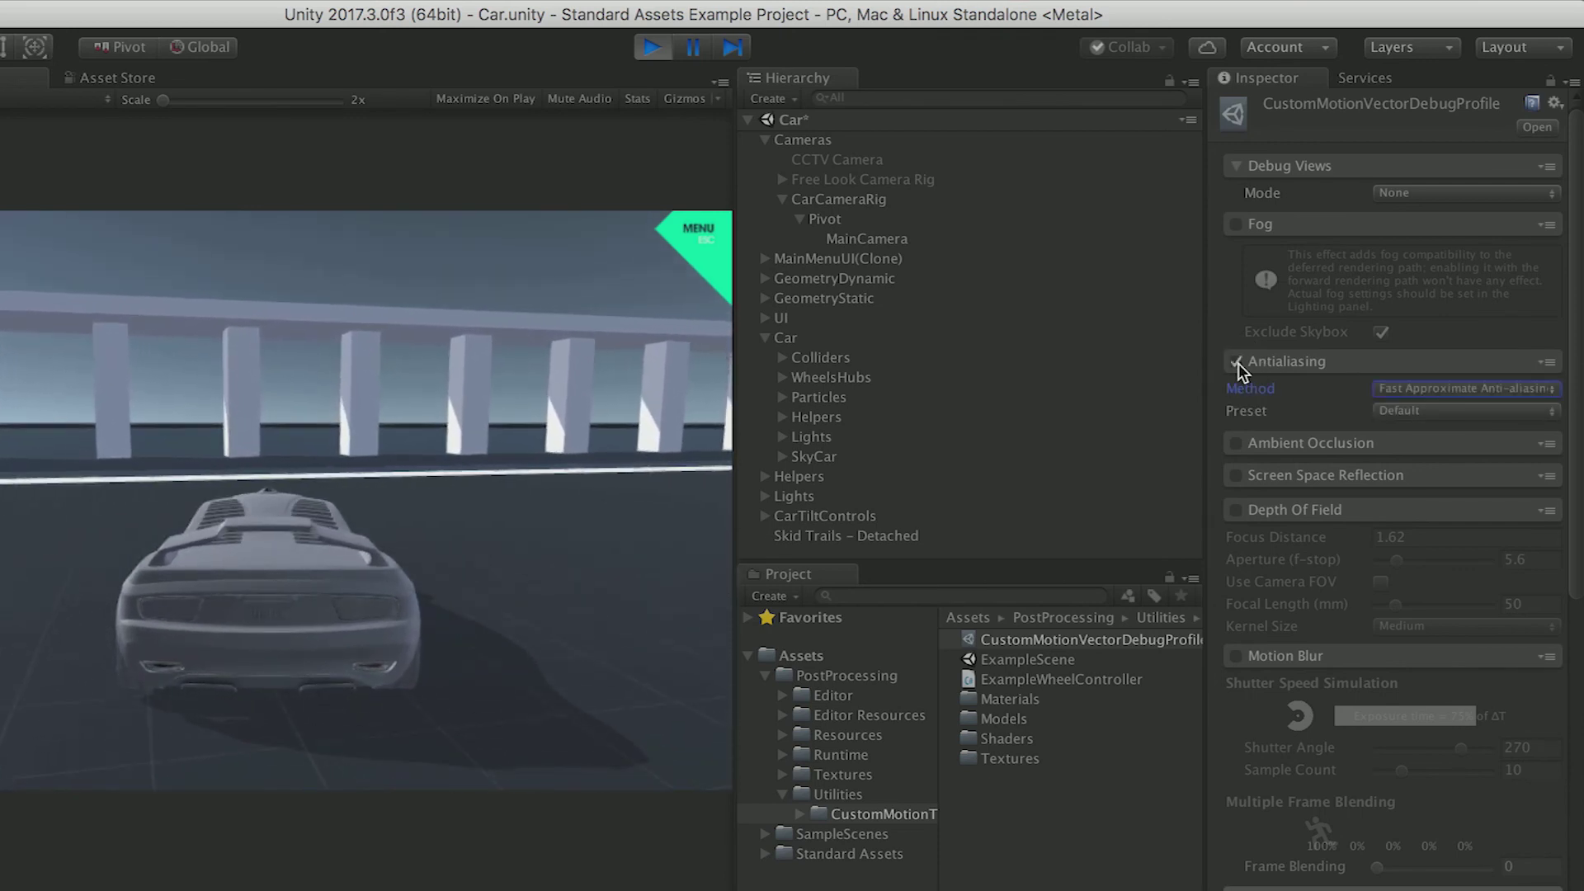
{"action": "left_click", "coordinate": [1236, 363]}
{"action": "left_click", "coordinate": [1236, 362]}
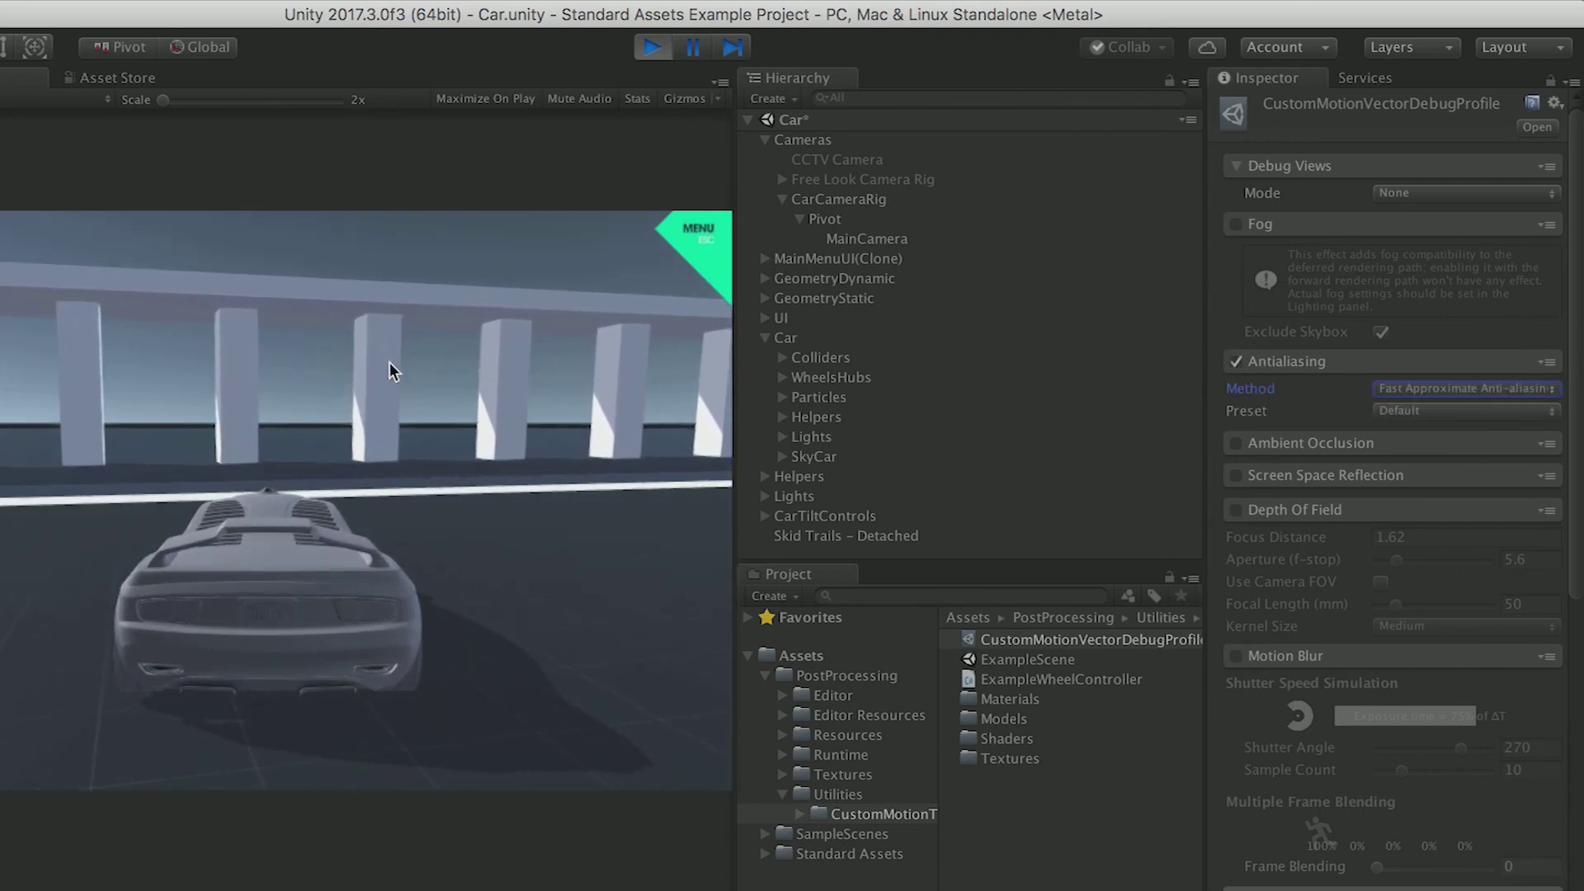